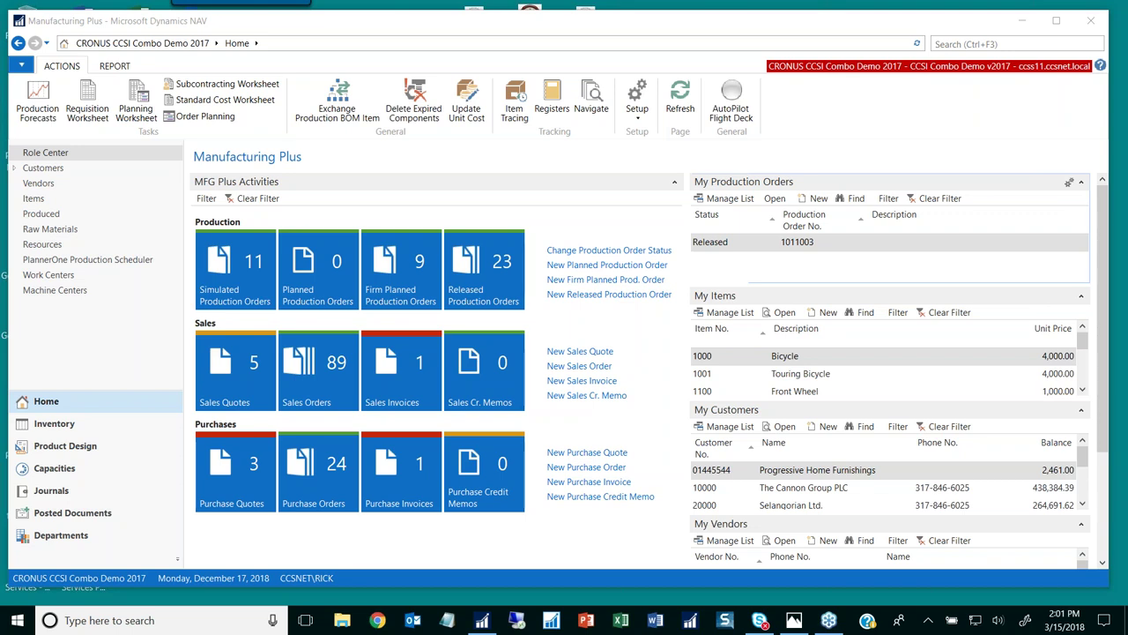
- Open the released production order for 40 oz. Strawberry Swirl for editing and review its description and source item
click(500, 285)
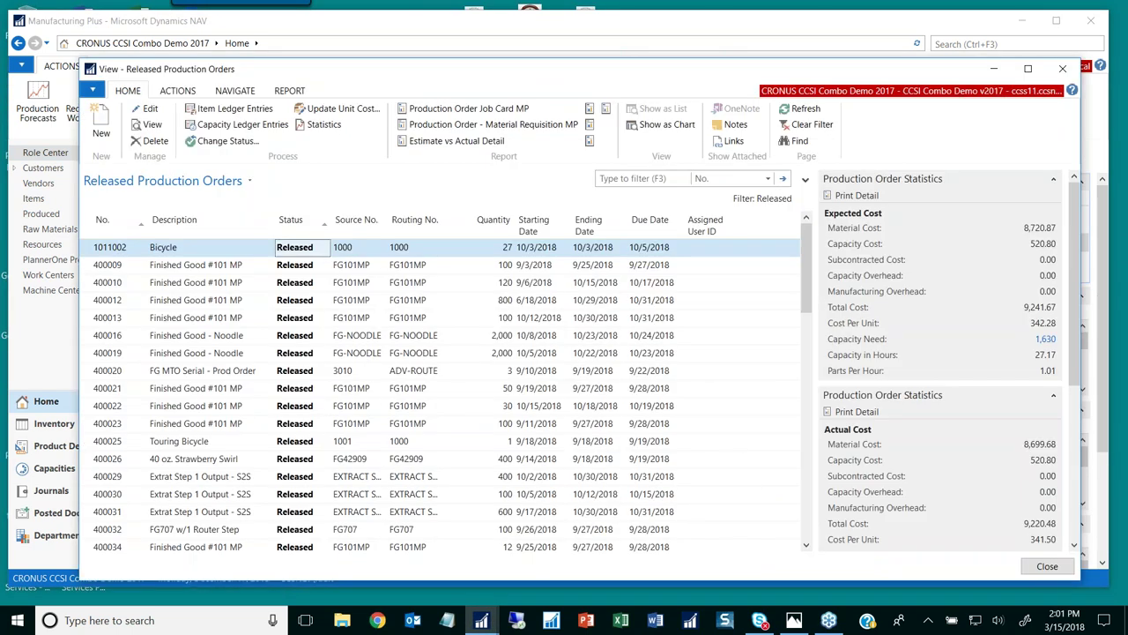
click(198, 460)
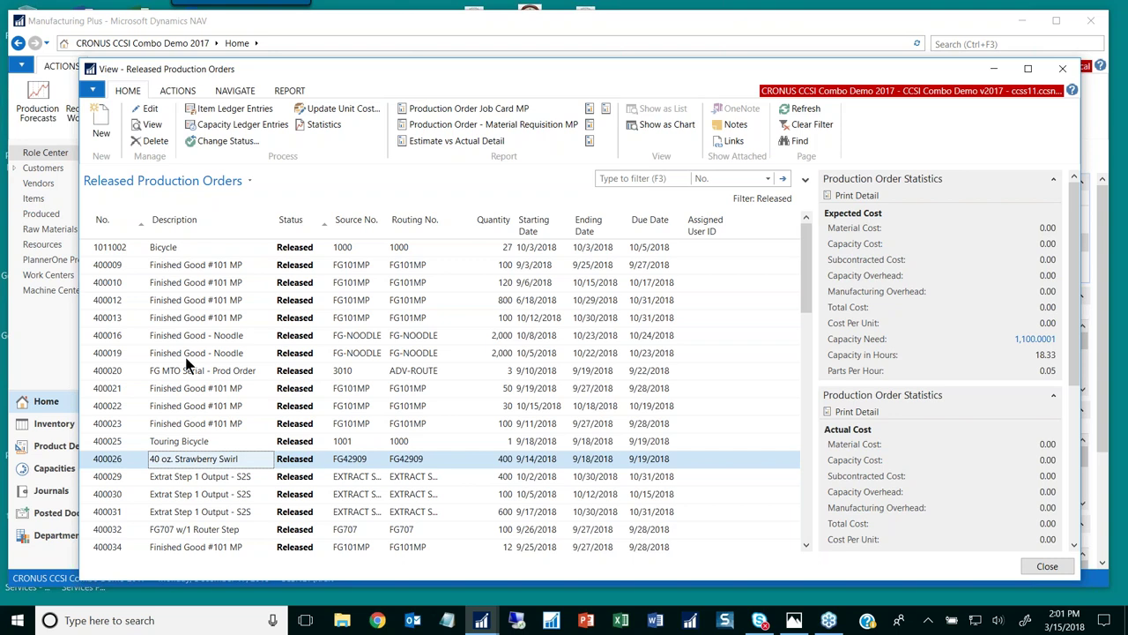
click(148, 109)
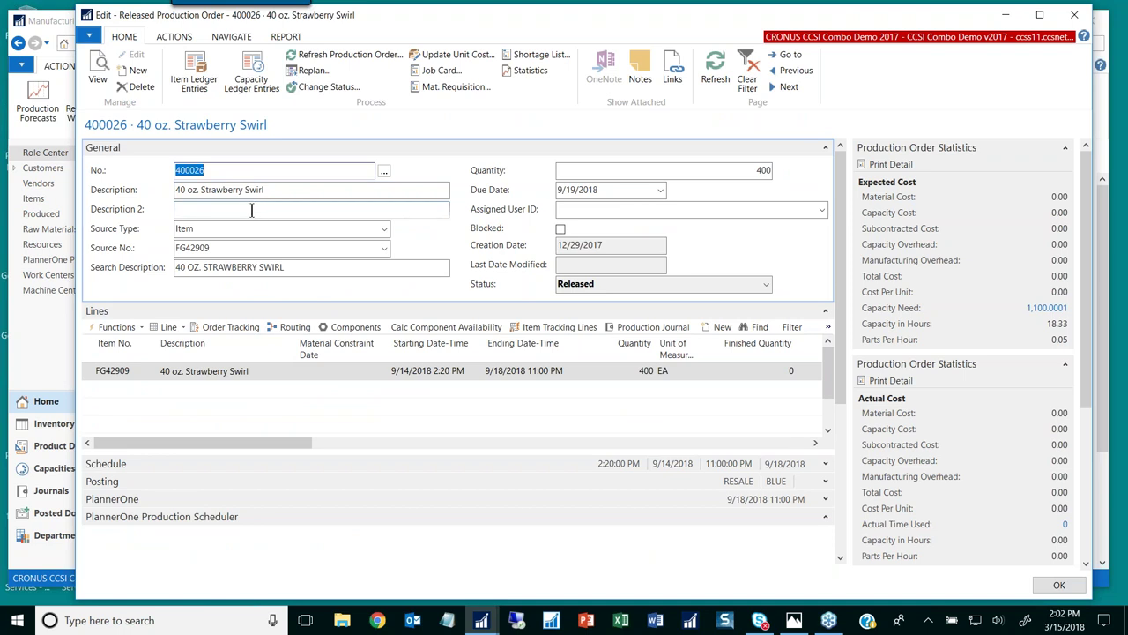
click(277, 191)
click(225, 249)
drag(226, 248, 177, 249)
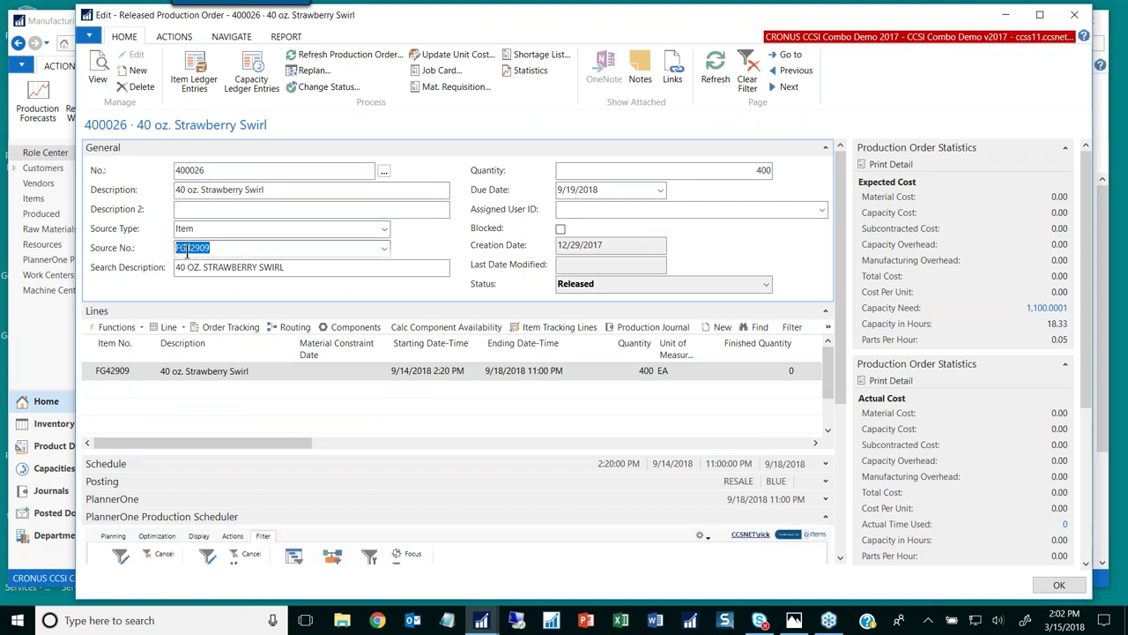
click(303, 270)
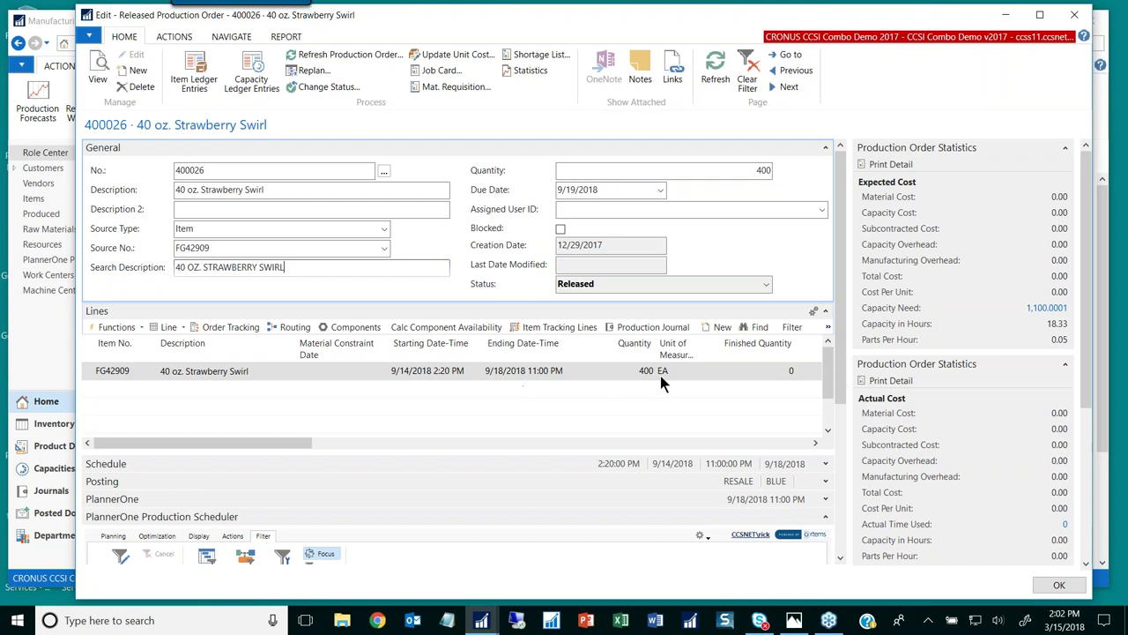
- Examine the order line's routing, covering each operation from Plating to Freezer, its next operation, dates, setup time and run time
click(290, 331)
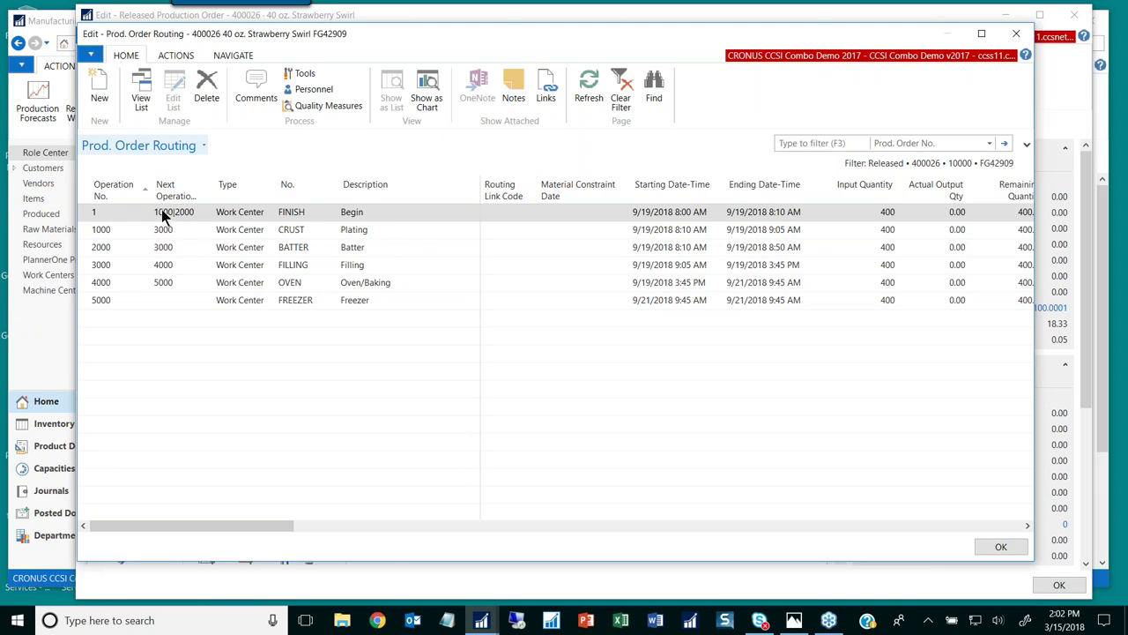
click(375, 232)
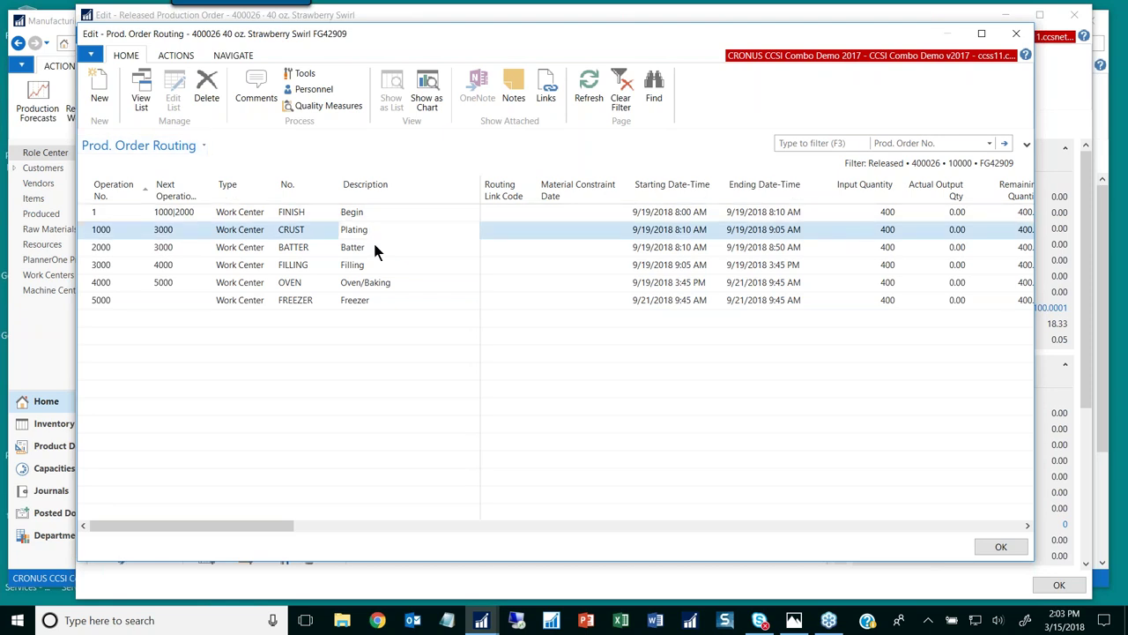
click(374, 248)
click(379, 266)
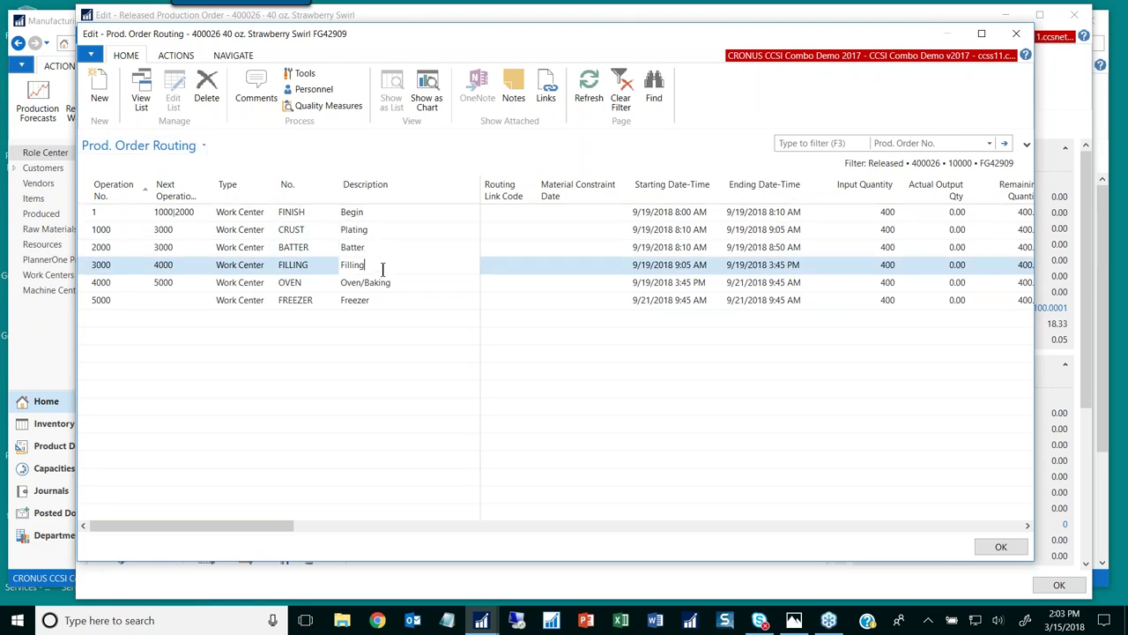
click(396, 282)
click(384, 300)
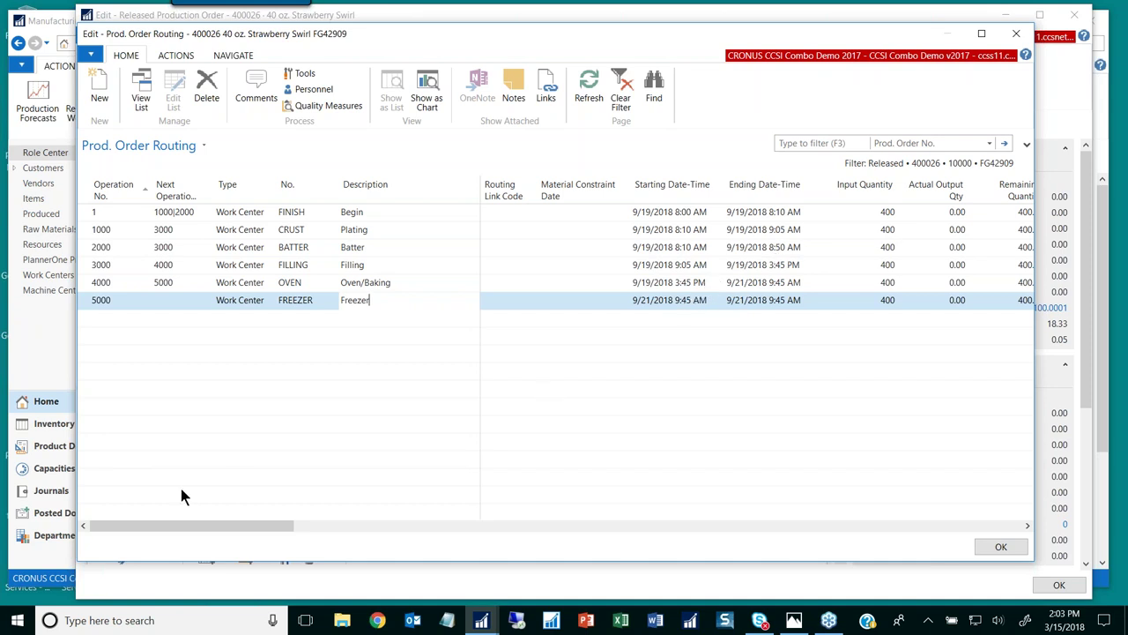
drag(187, 525, 353, 535)
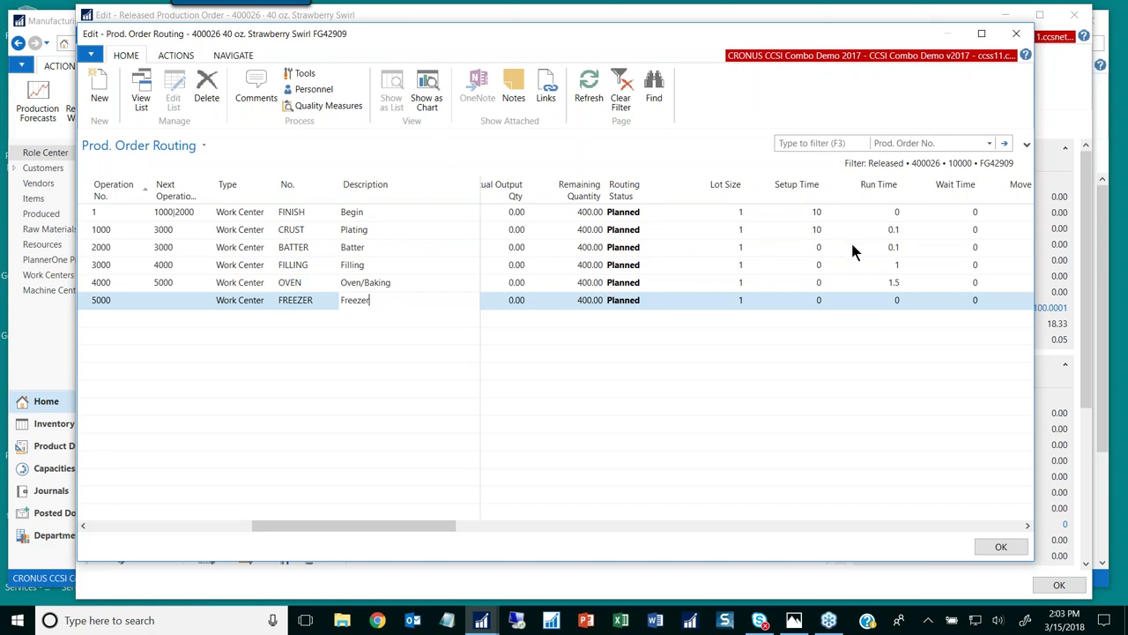
drag(337, 524, 168, 532)
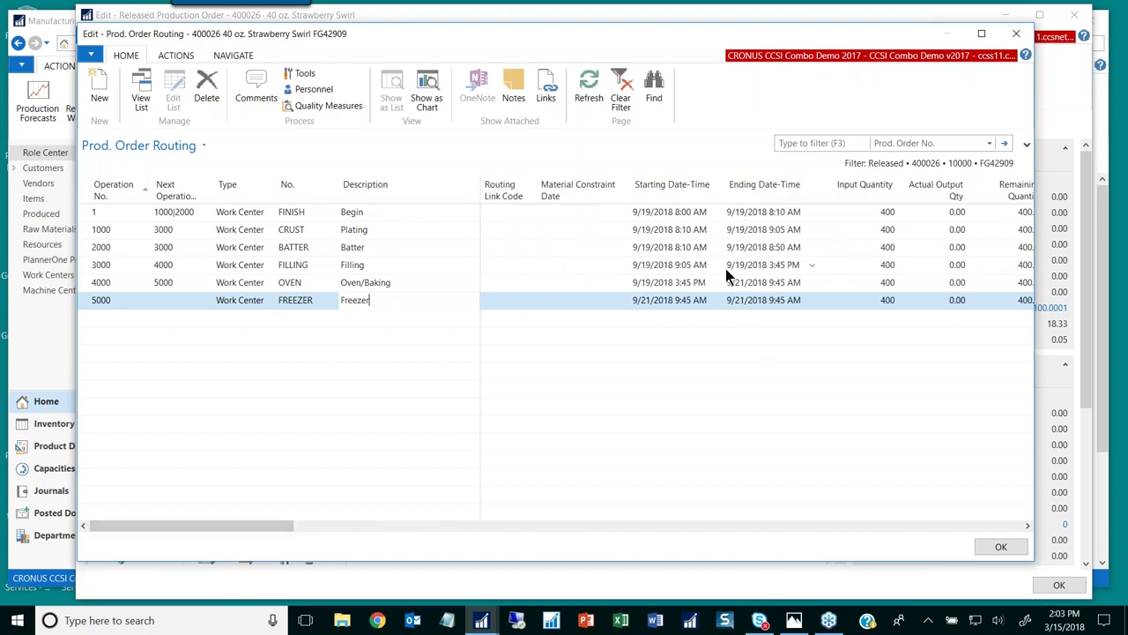
key(Escape)
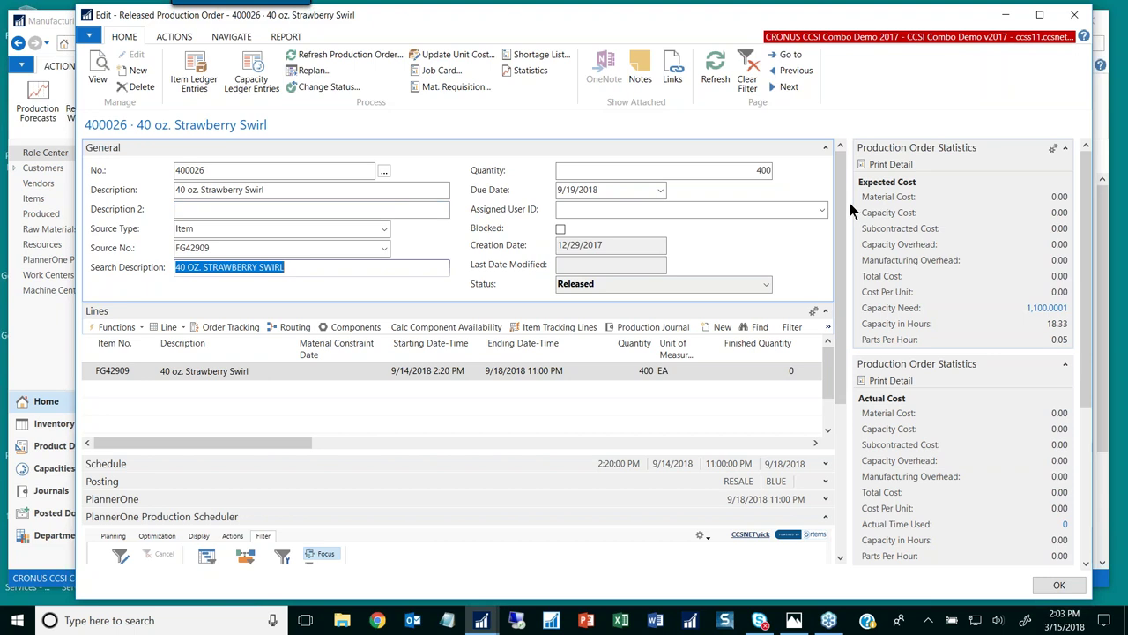
- Examine the order's operations on the PlannerOne Production Scheduler timeline, from Batter through Oven/Baking and Freezer
drag(838, 210, 832, 362)
drag(809, 414, 811, 541)
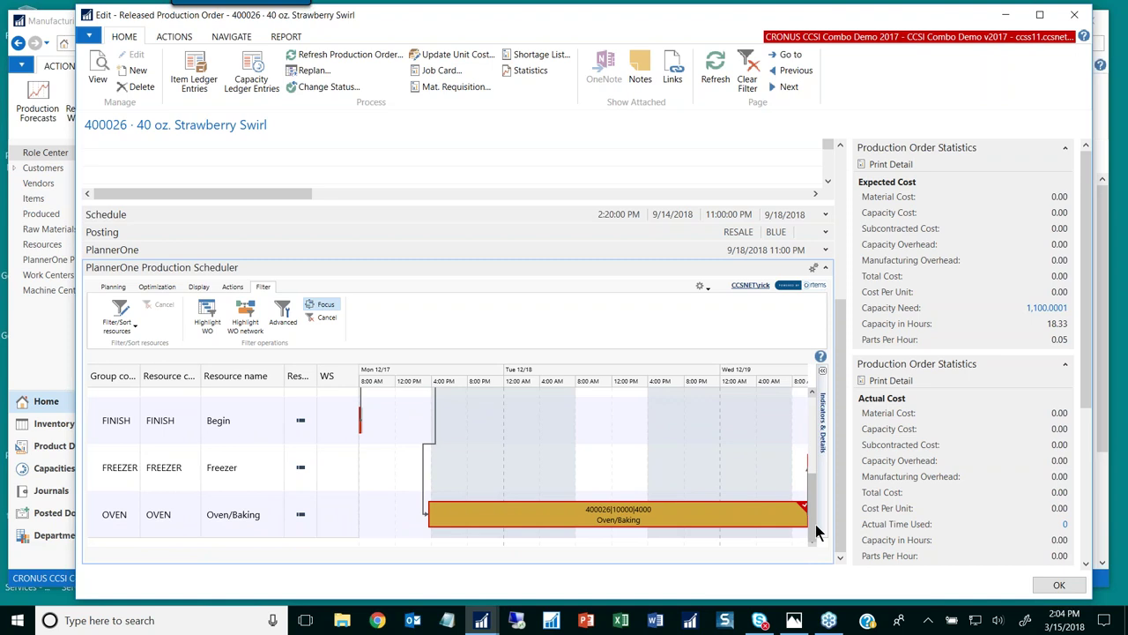
drag(814, 521, 814, 406)
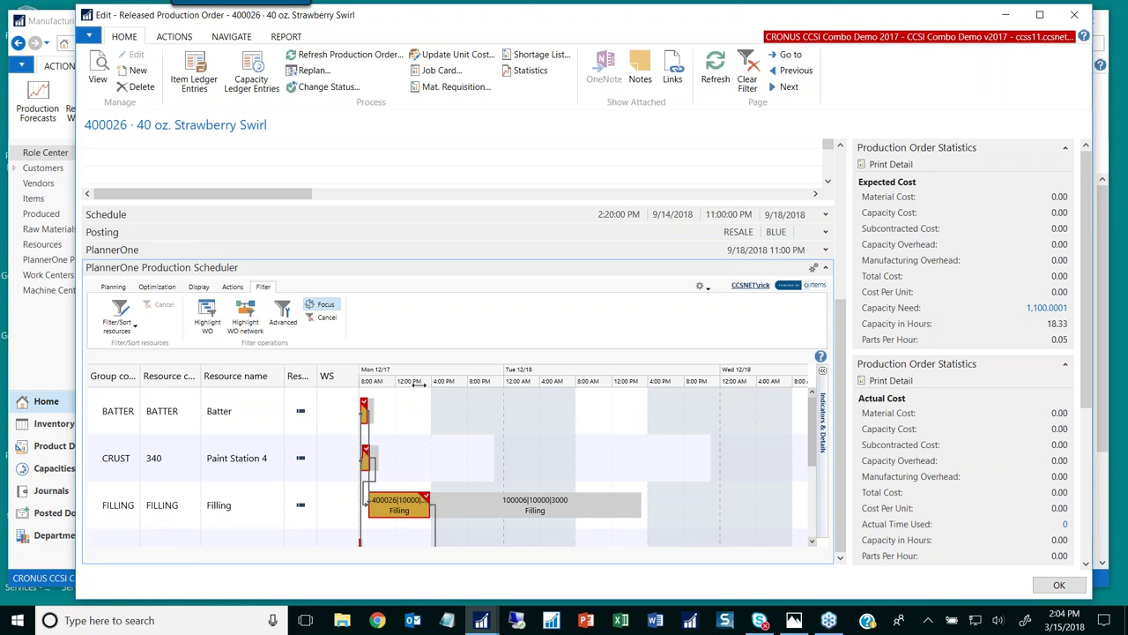
mouse_move(389, 420)
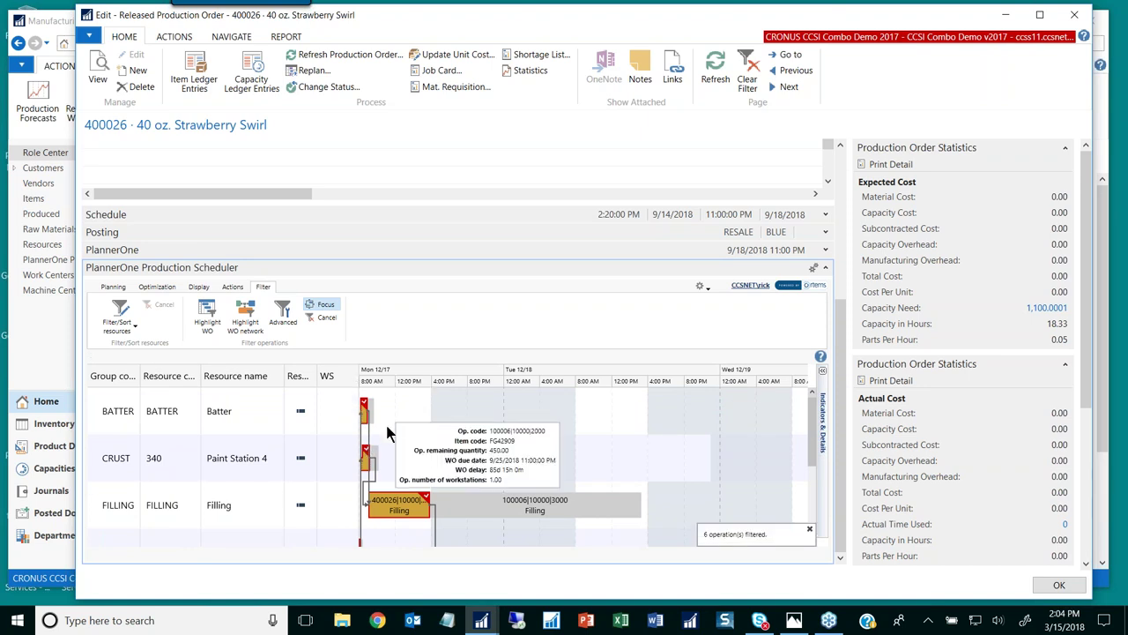
scroll(480, 425, down, 1)
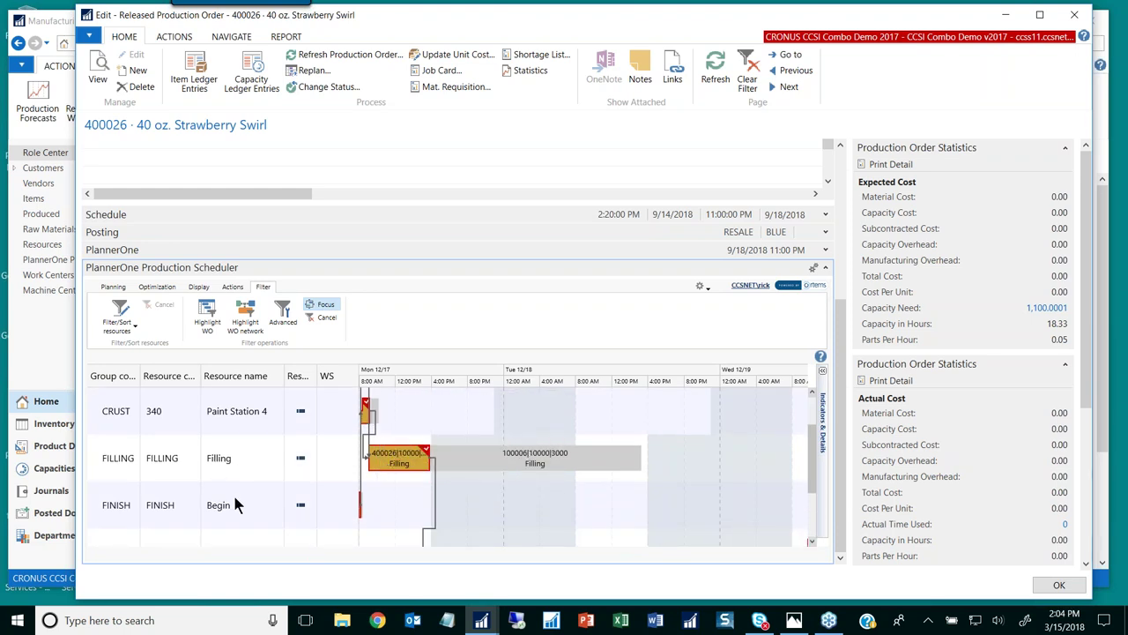
scroll(235, 504, down, 1)
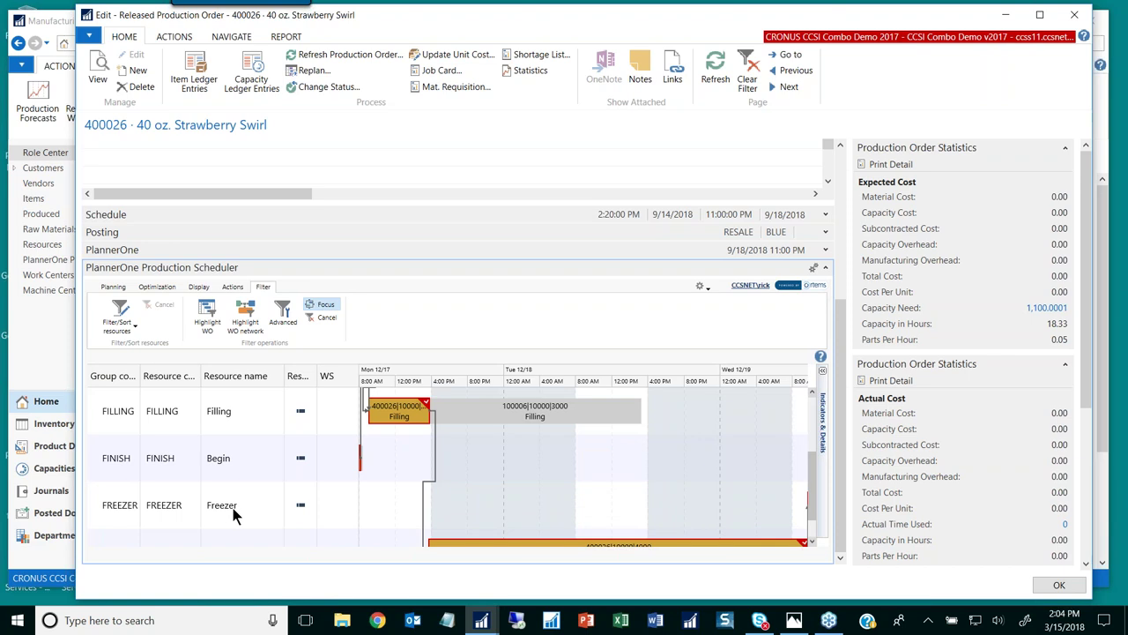
scroll(493, 520, down, 1)
mouse_move(596, 533)
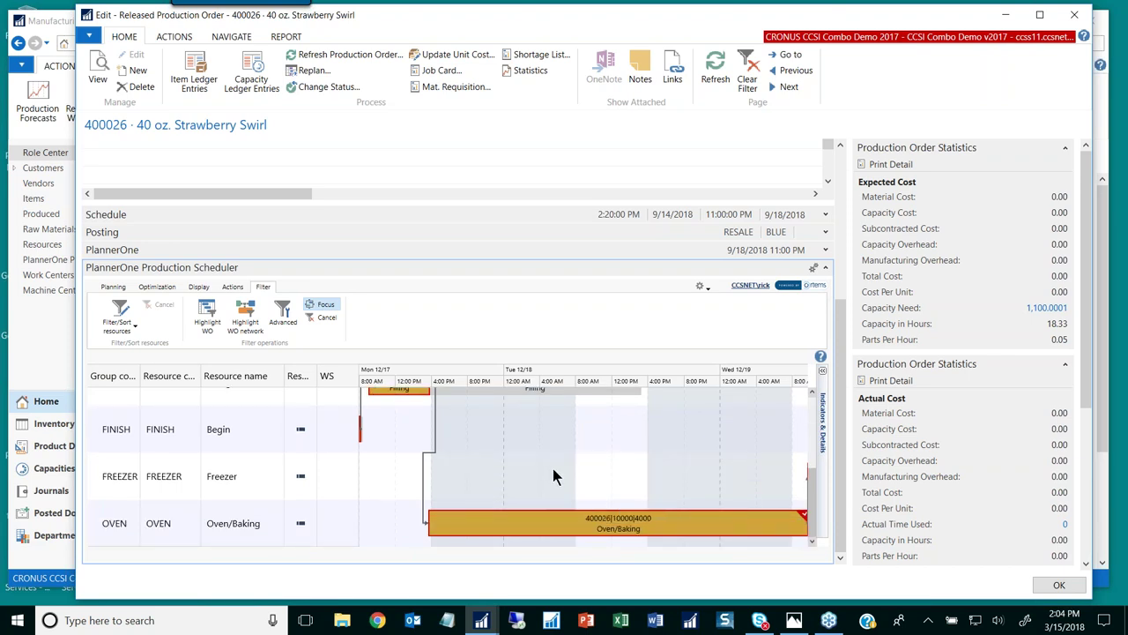
drag(662, 476, 533, 483)
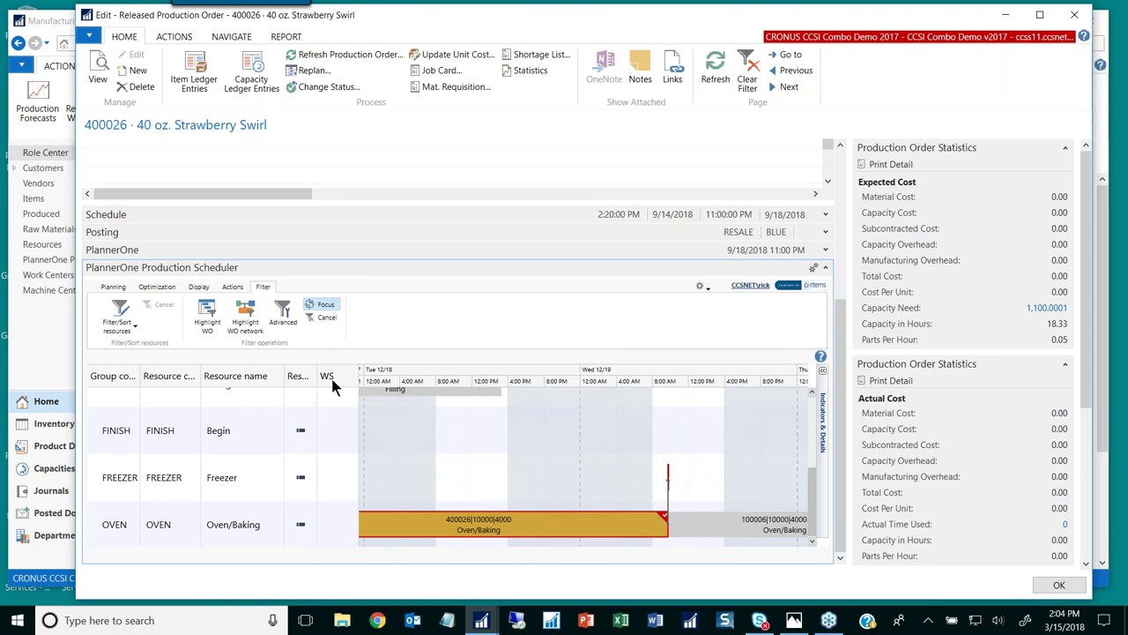
- Enlarge the operations on the production scheduler timeline and inspect the order's Oven/Baking and Freezer bars
click(199, 287)
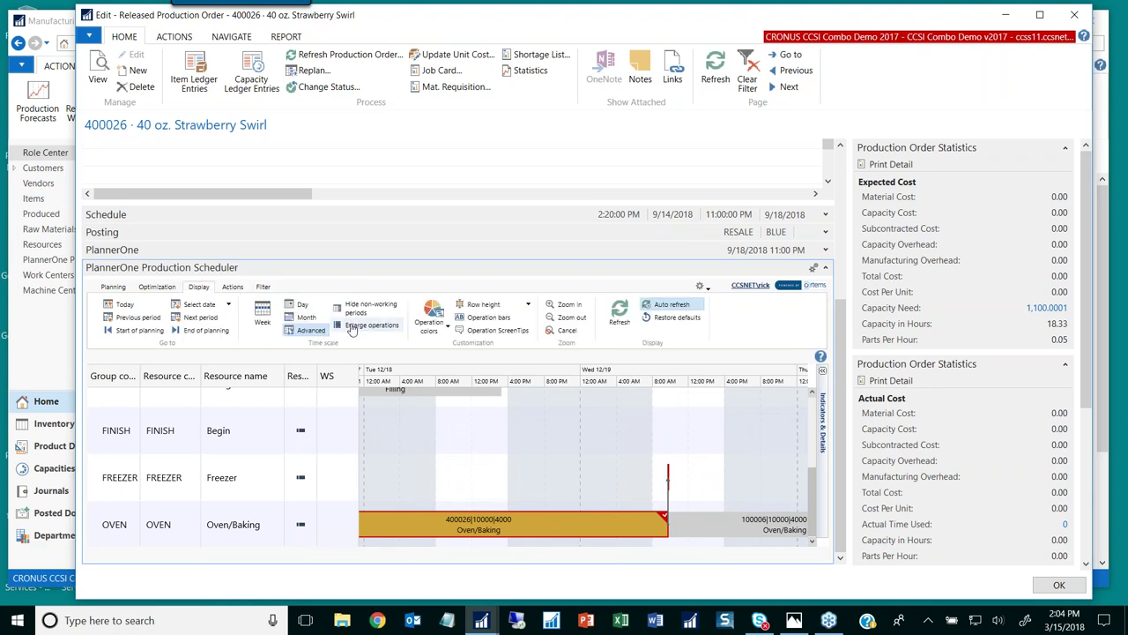
click(370, 329)
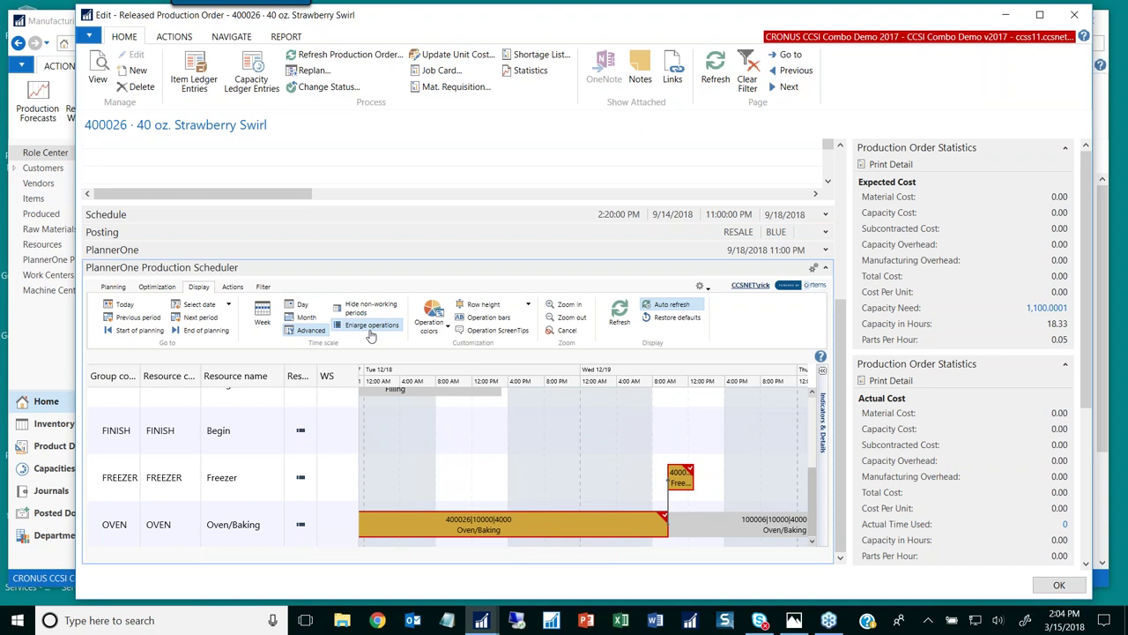
mouse_move(679, 486)
scroll(203, 507, up, 1)
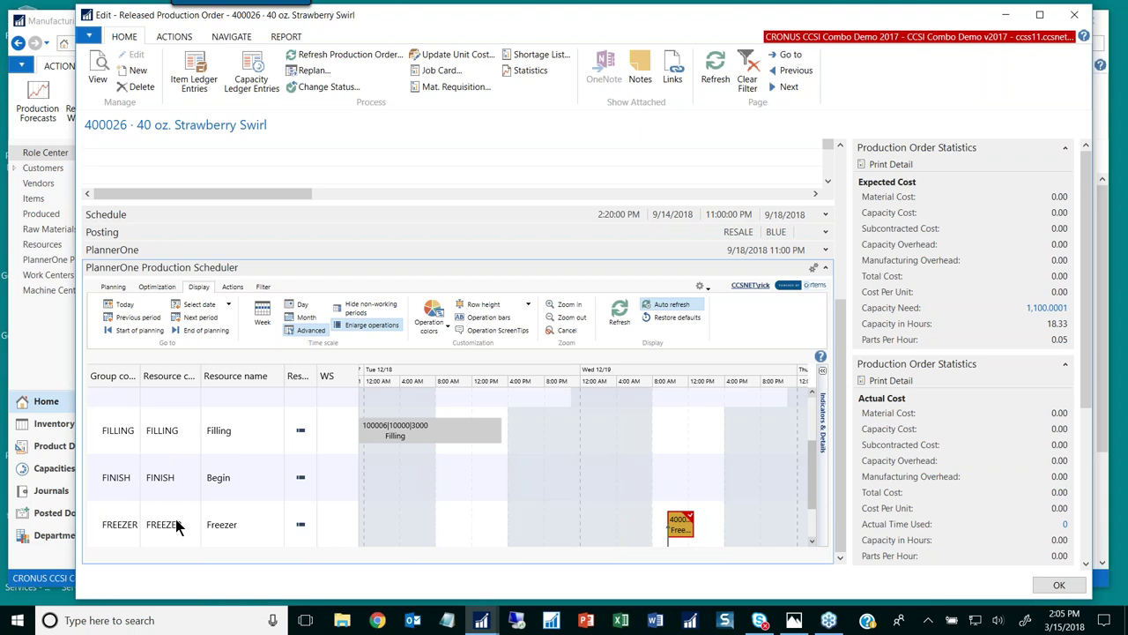
scroll(247, 476, down, 1)
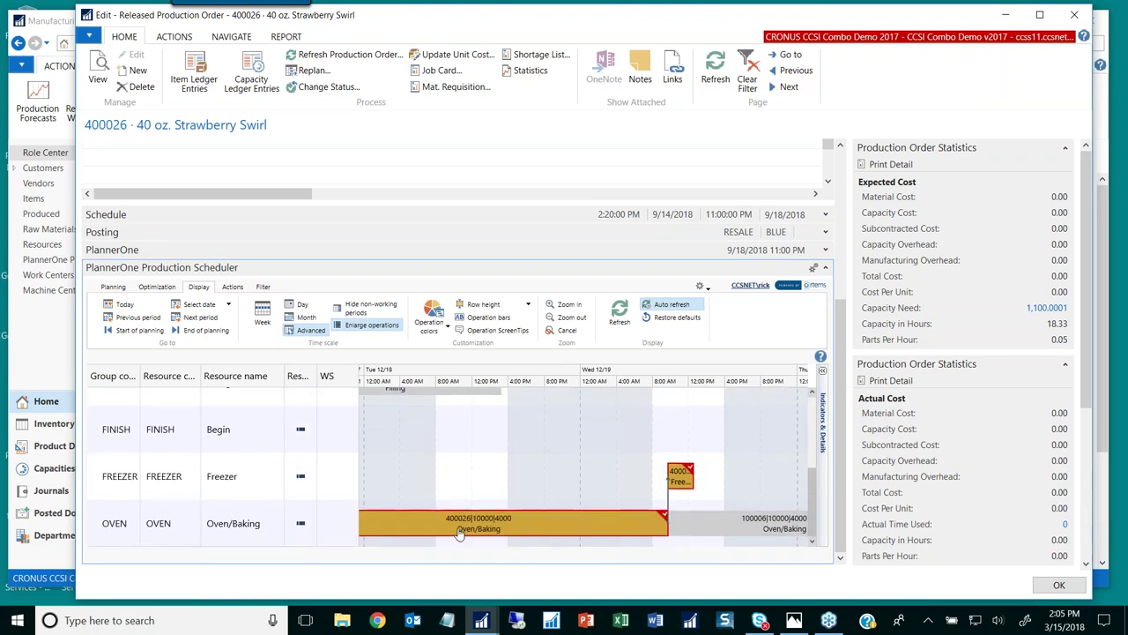
mouse_move(423, 529)
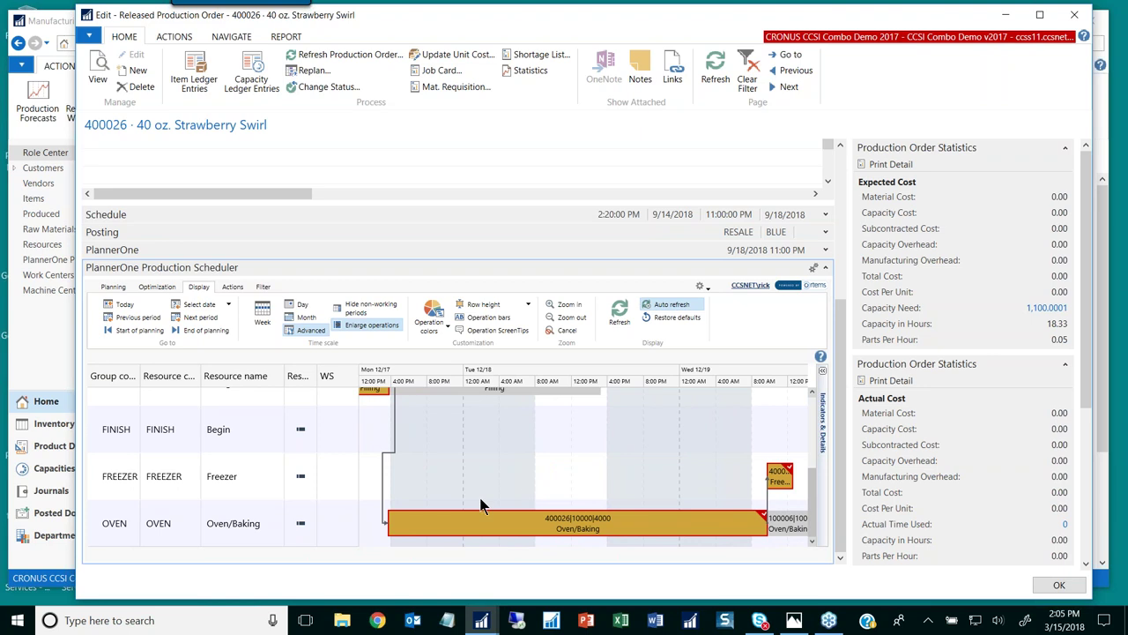
mouse_move(579, 527)
mouse_move(775, 480)
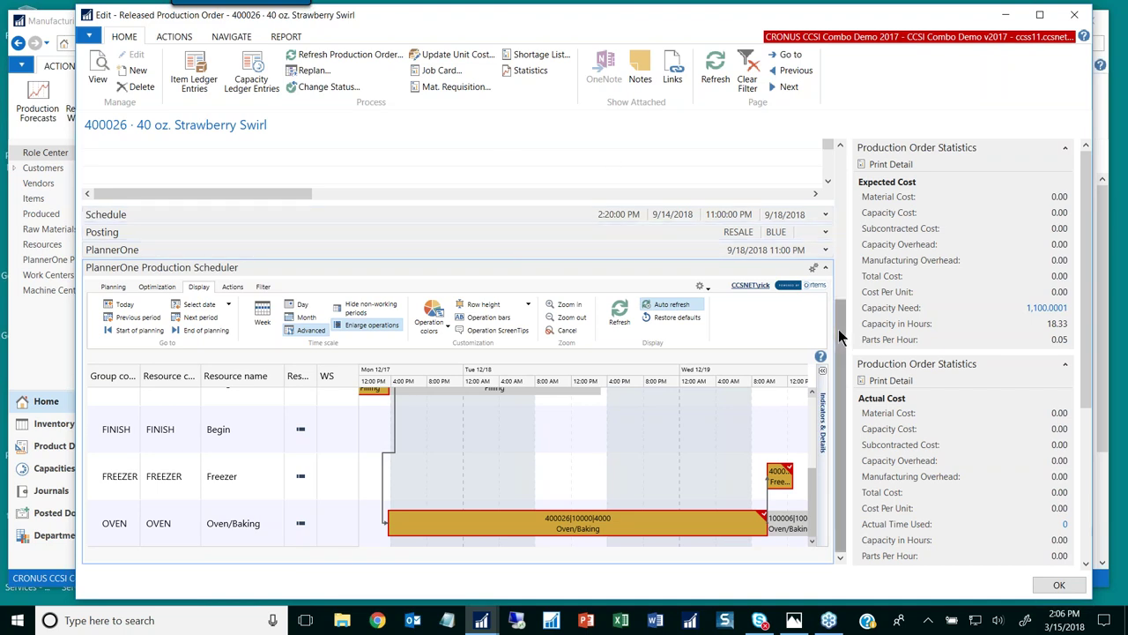
drag(839, 329, 841, 181)
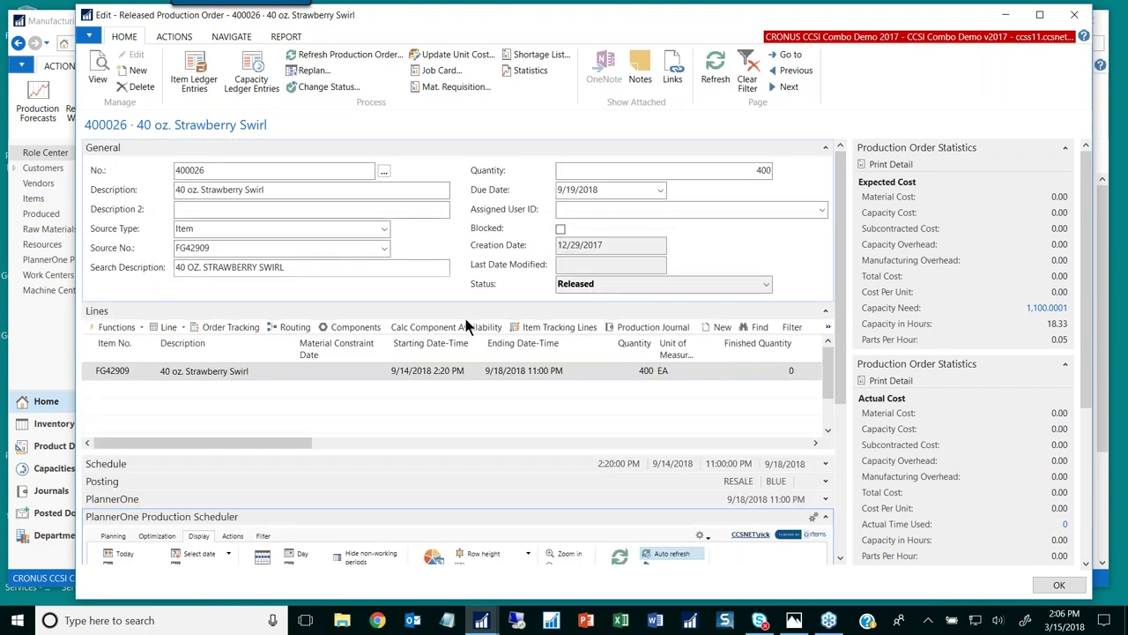
key(Escape)
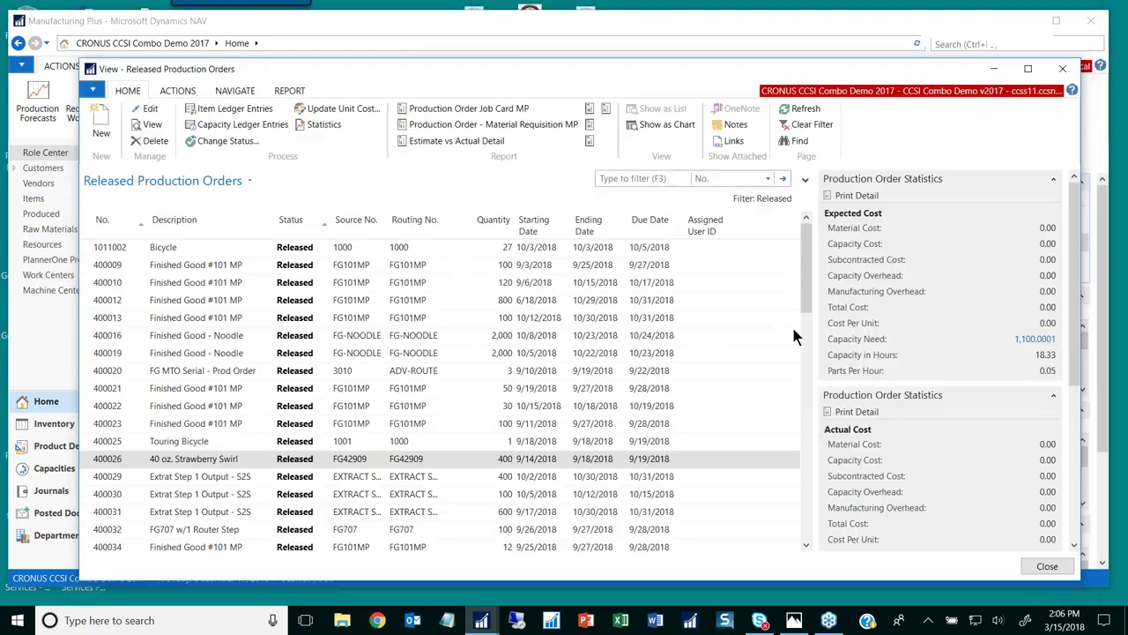
- Try to create a new released production order, then close the stopped client and relaunch Dynamics NAV
click(102, 122)
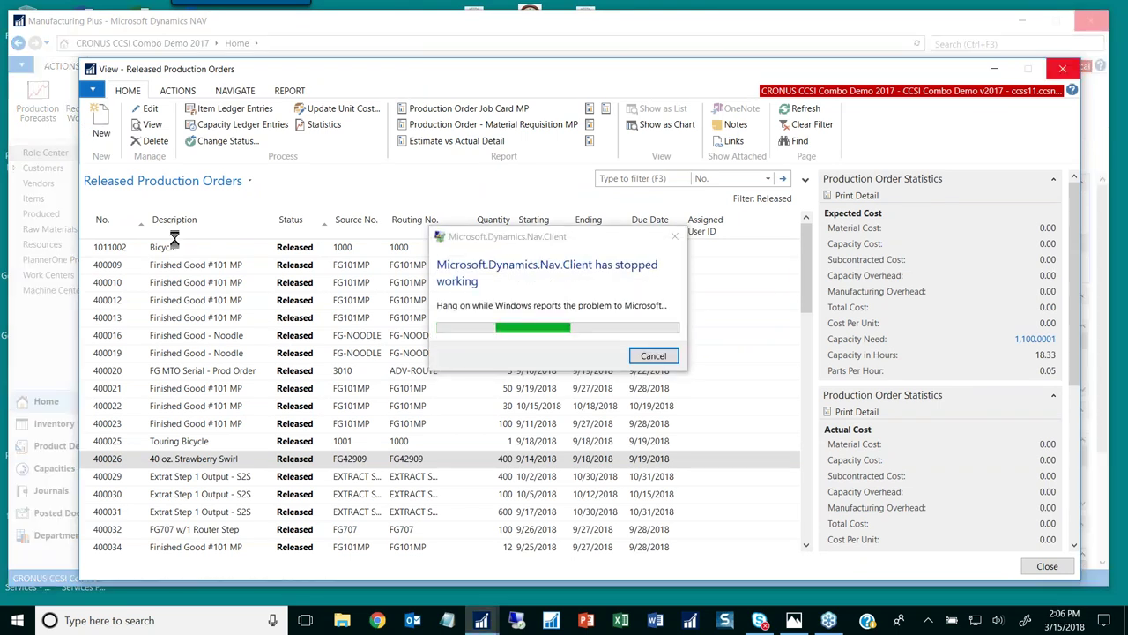
click(652, 368)
click(631, 361)
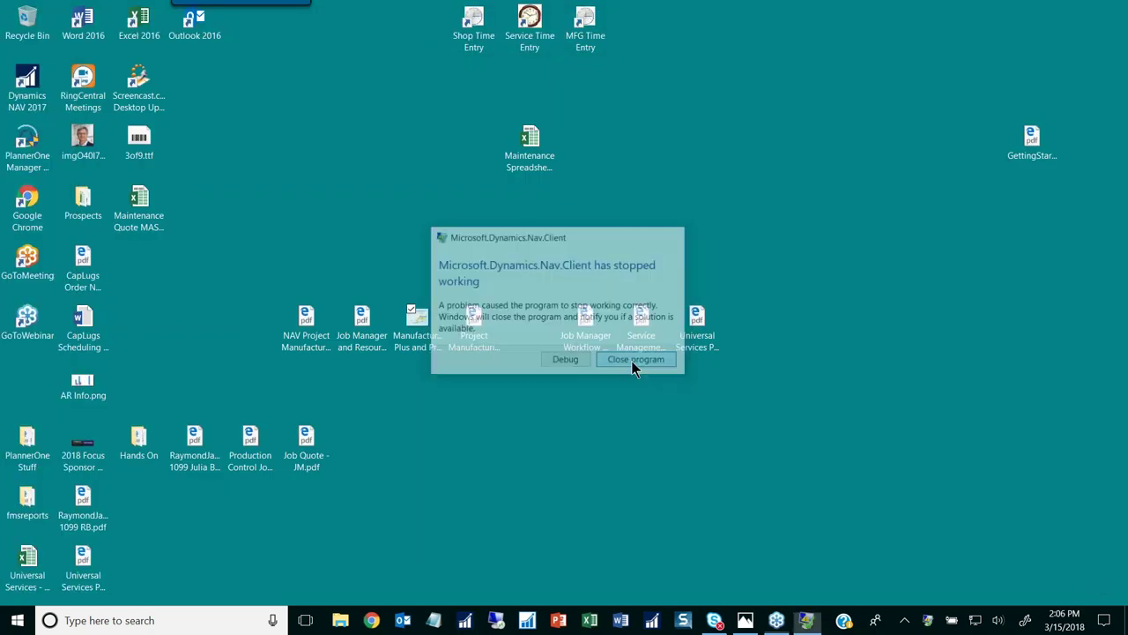
click(476, 622)
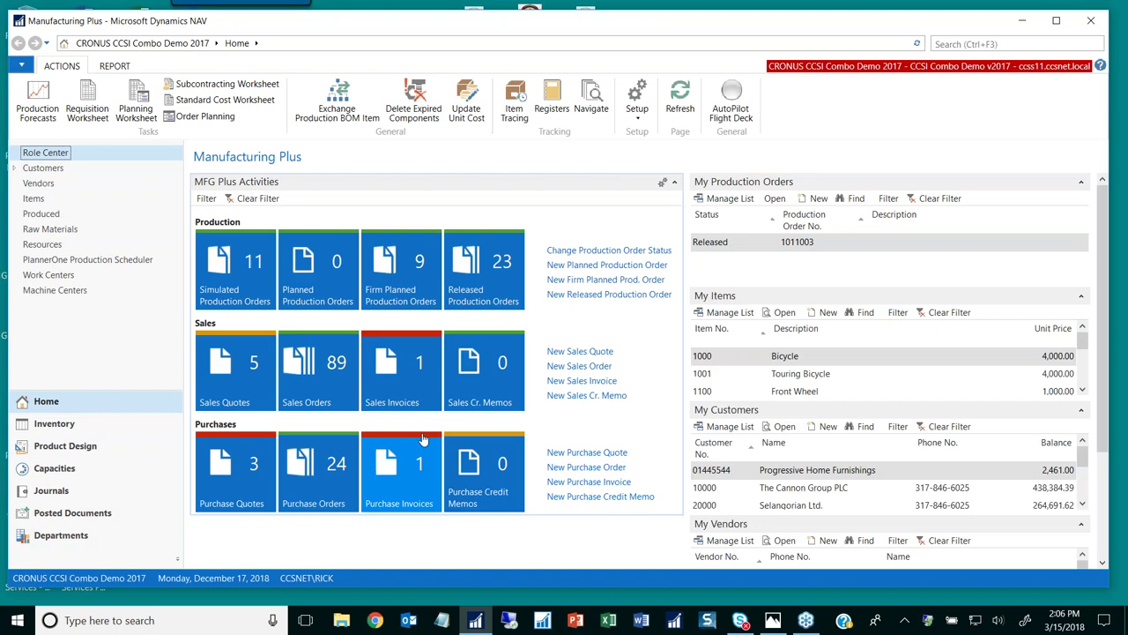
- Create a new order in the Released Production Orders list and let it take the next automatic number
click(495, 285)
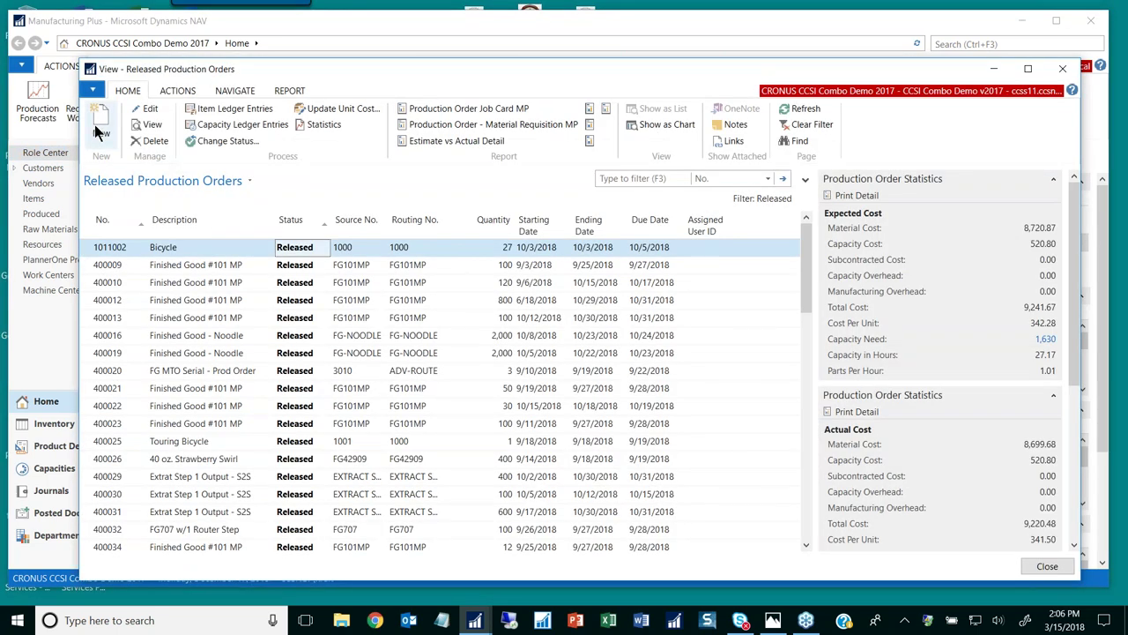
click(99, 125)
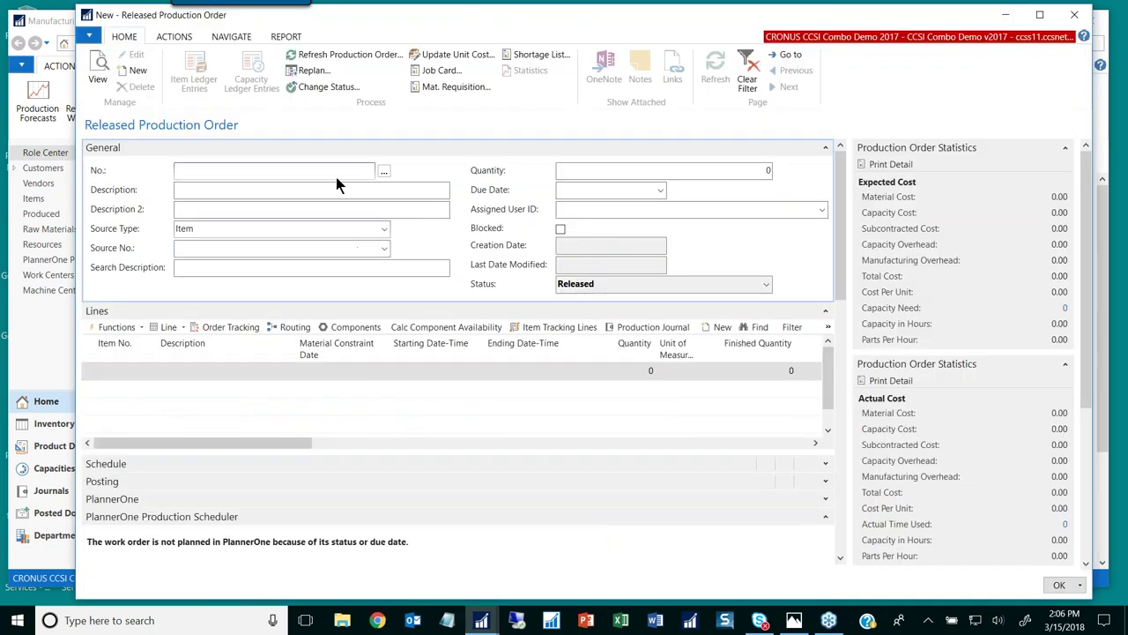
click(303, 170)
key(Tab)
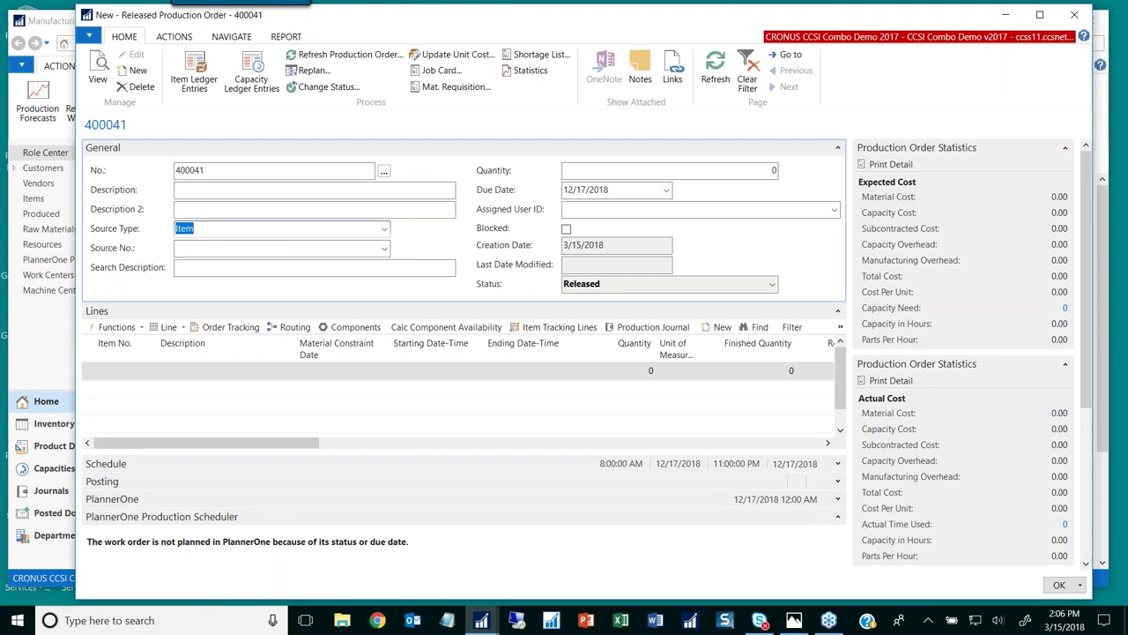
- Set the new production order's source to item FG42909, 40 oz. Strawberry Swirl
click(196, 249)
text(fg)
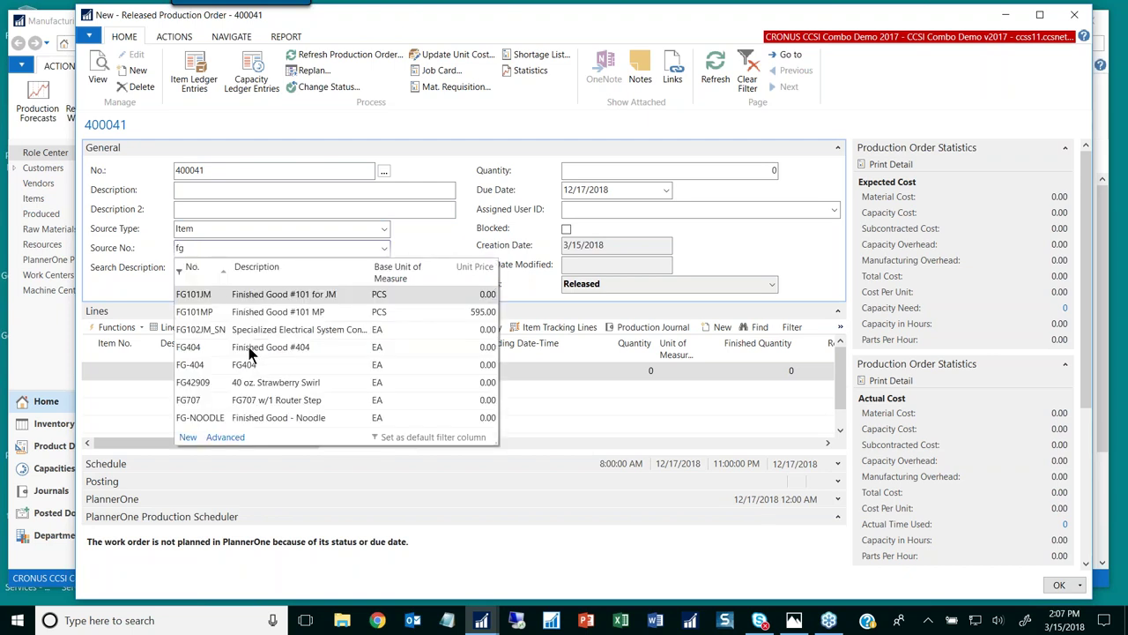
click(281, 384)
key(Tab)
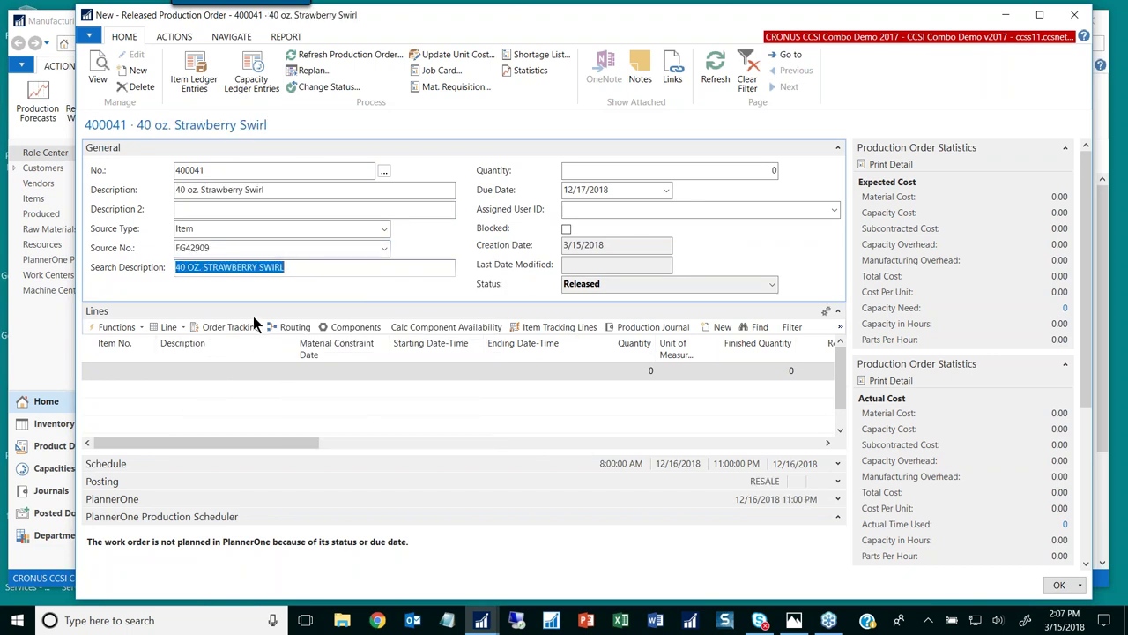
- Set the new production order's quantity to 600
click(624, 170)
drag(624, 170, 826, 173)
text(600)
key(Tab)
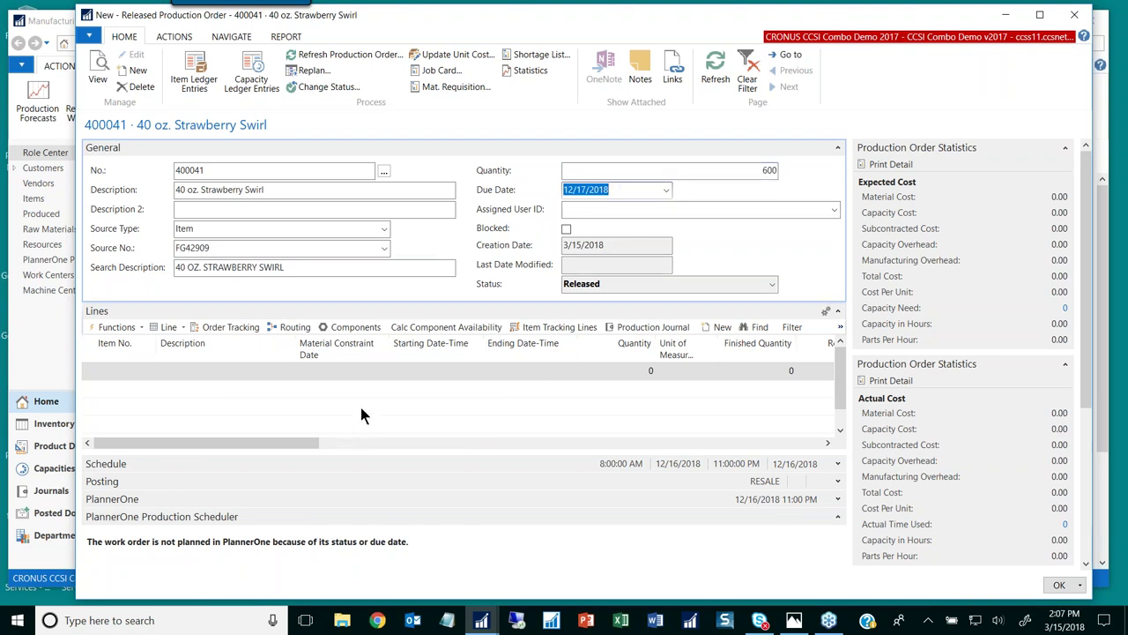
drag(455, 29, 608, 20)
click(55, 561)
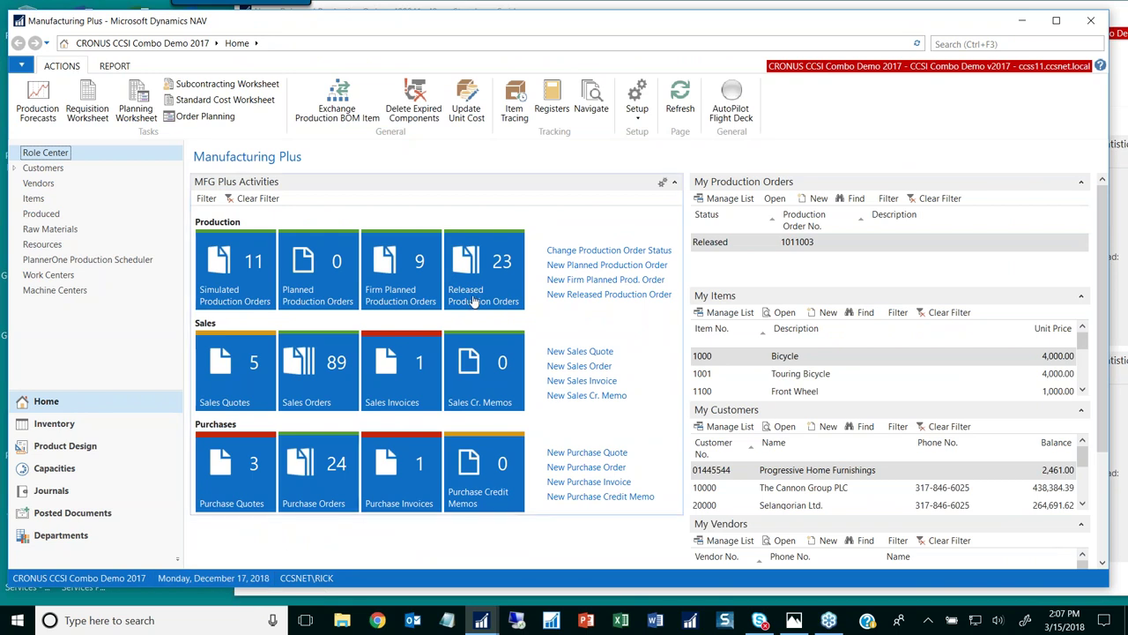
click(1117, 83)
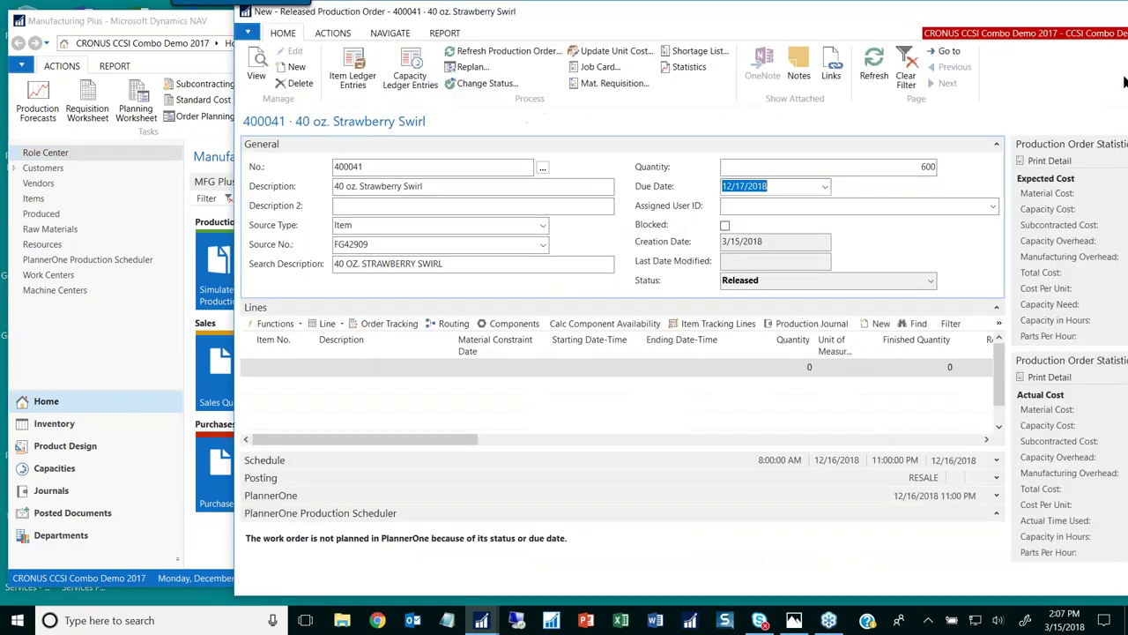
drag(871, 19, 679, 24)
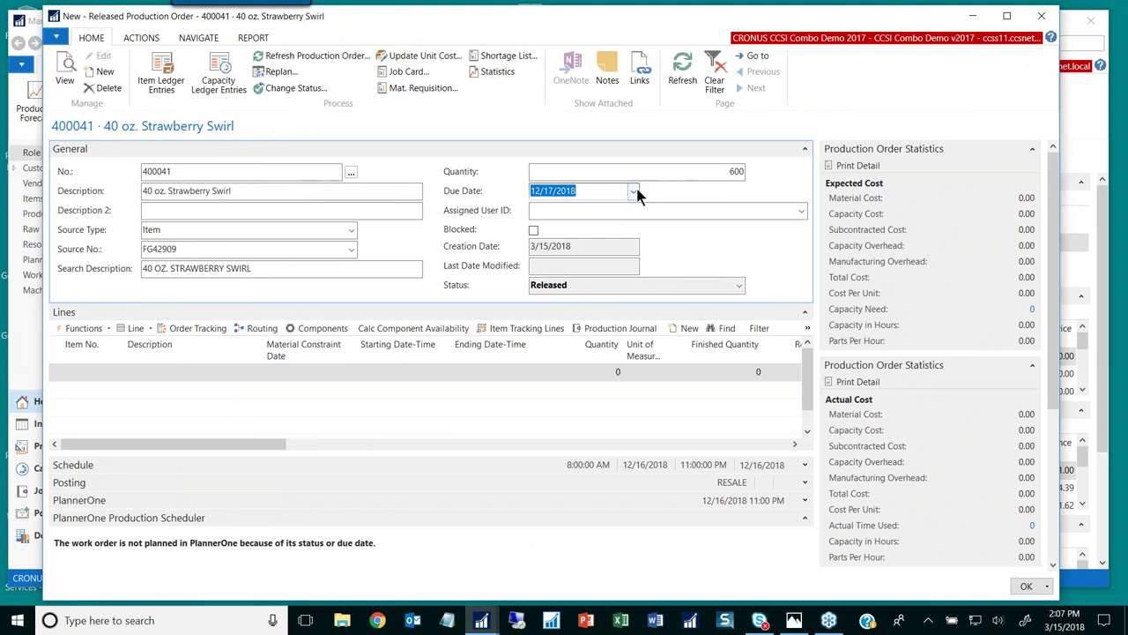
- Set the order's due date to 12/28/2018 and refresh the production order with scheduling direction Back, calculating lines, routings and component need
click(633, 191)
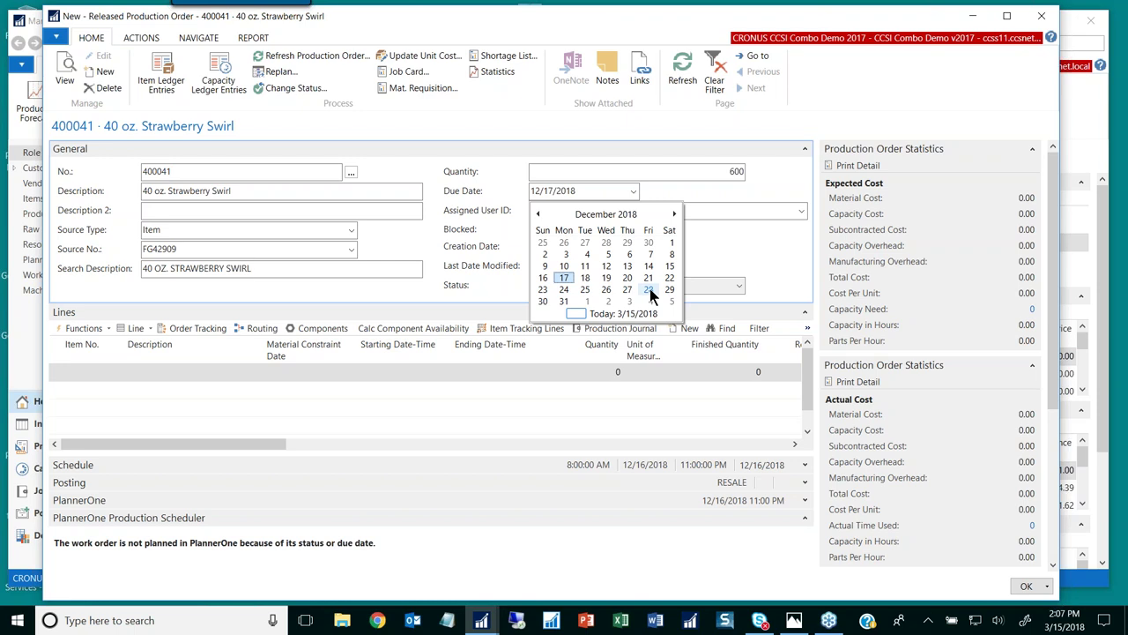
click(649, 290)
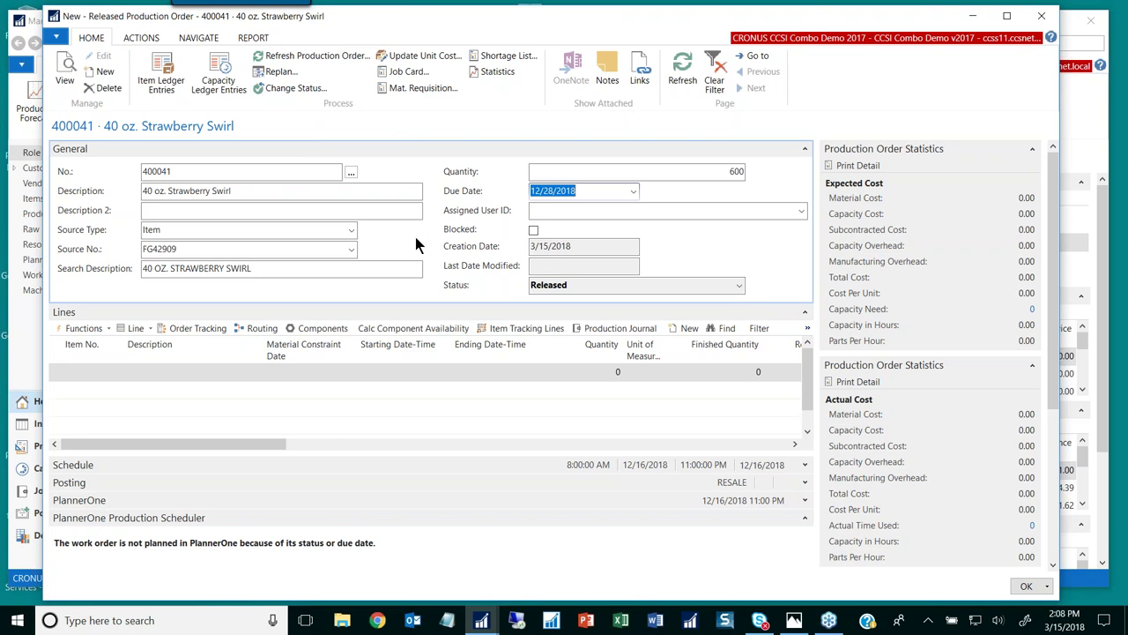
click(314, 55)
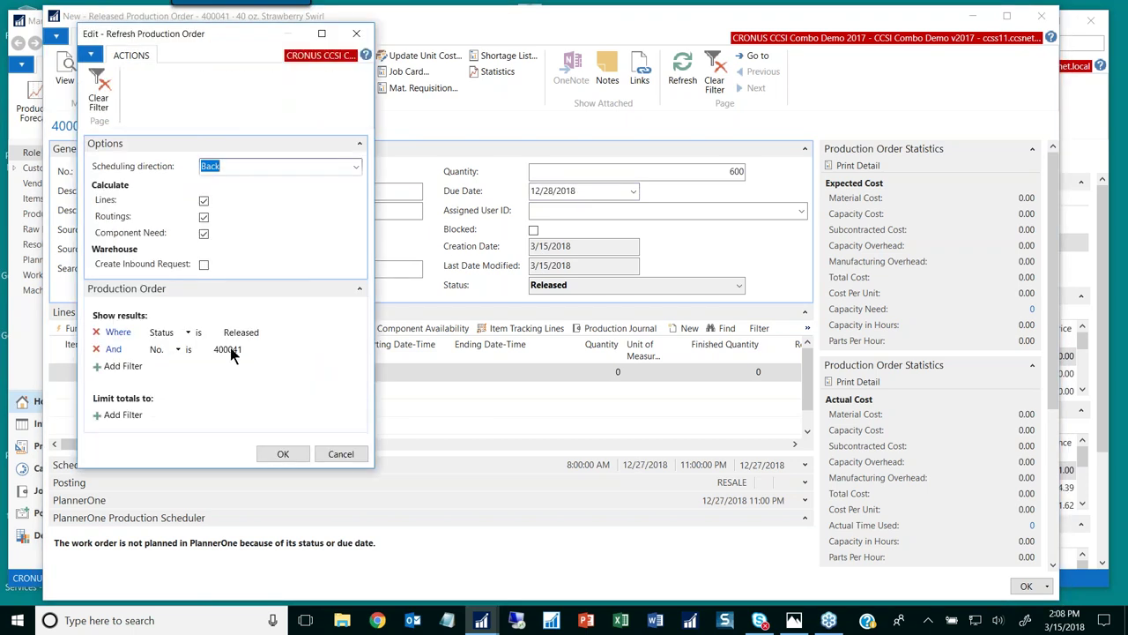
click(280, 449)
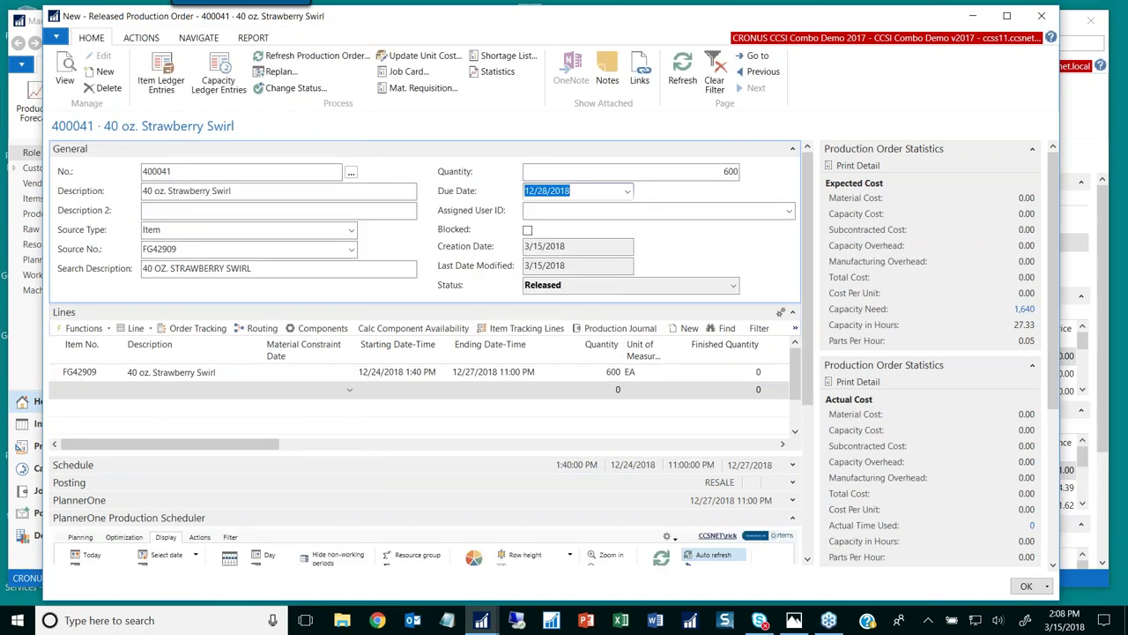
- Open the 40 oz. Strawberry Swirl line's routing, review the operations' dates, setup and run times and expected capacity need, and close it
click(205, 377)
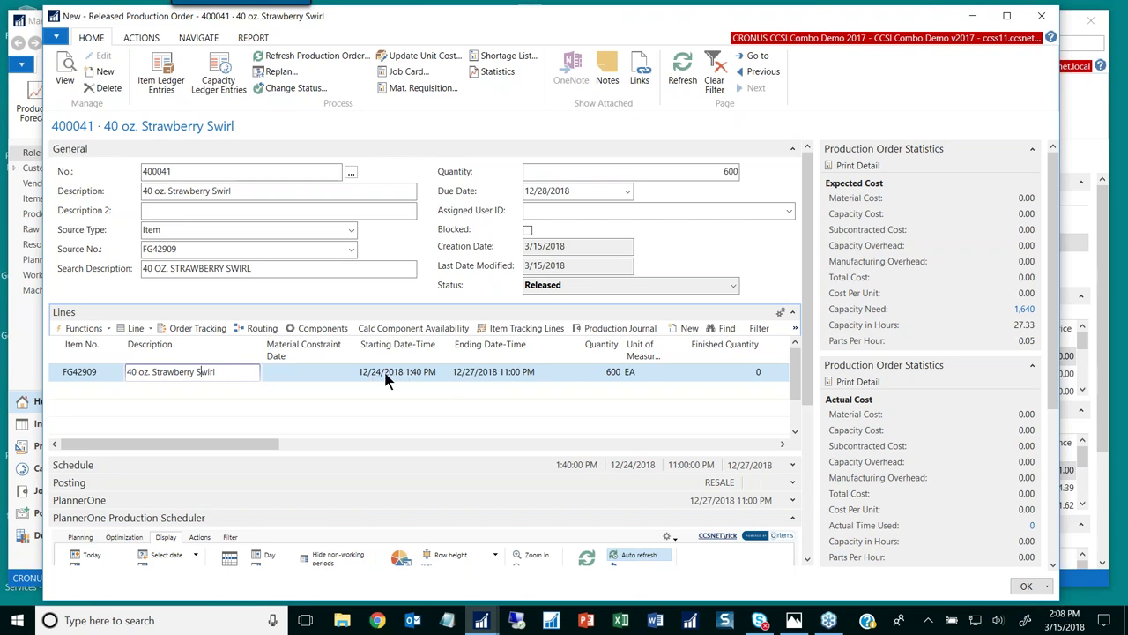
key(Right)
key(Right)
key(Right)
key(Right)
click(261, 329)
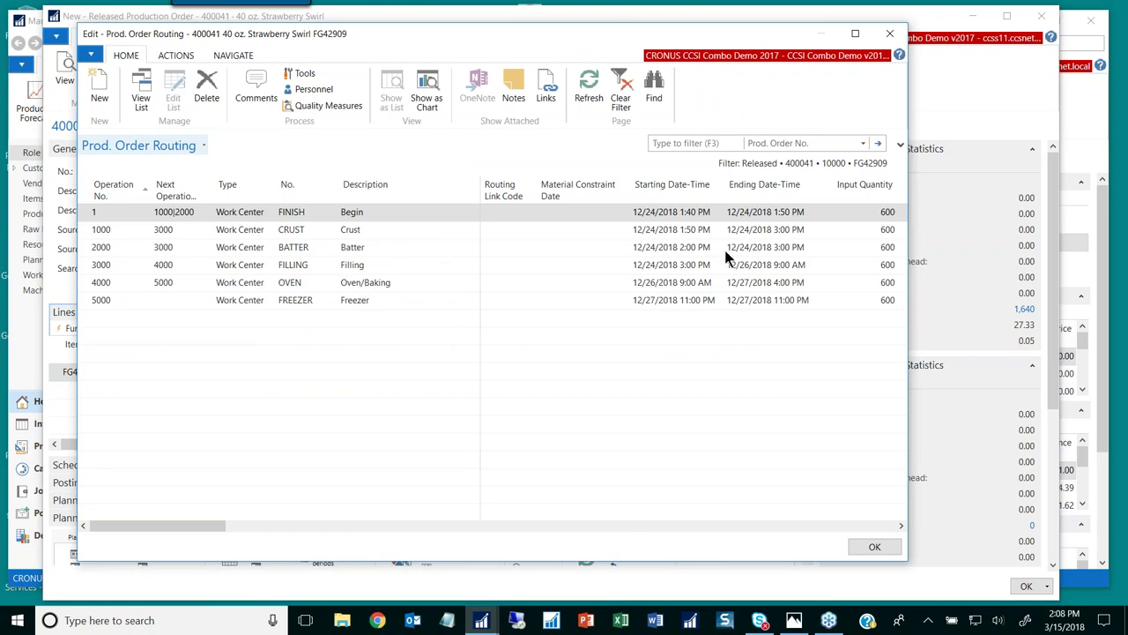
drag(216, 527, 359, 527)
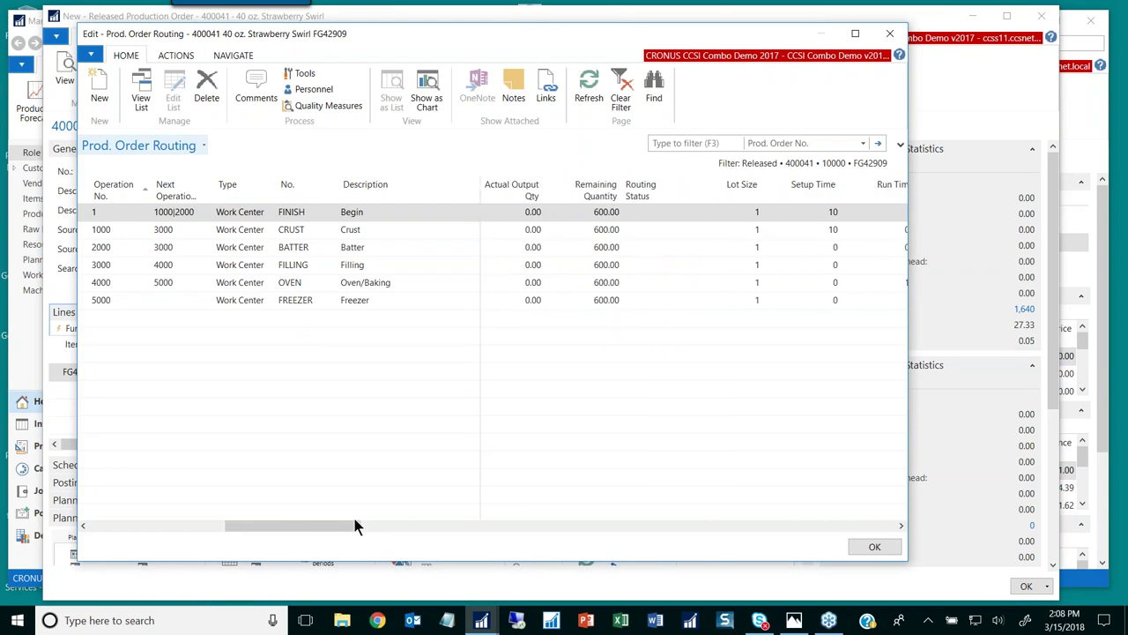
drag(347, 529, 435, 532)
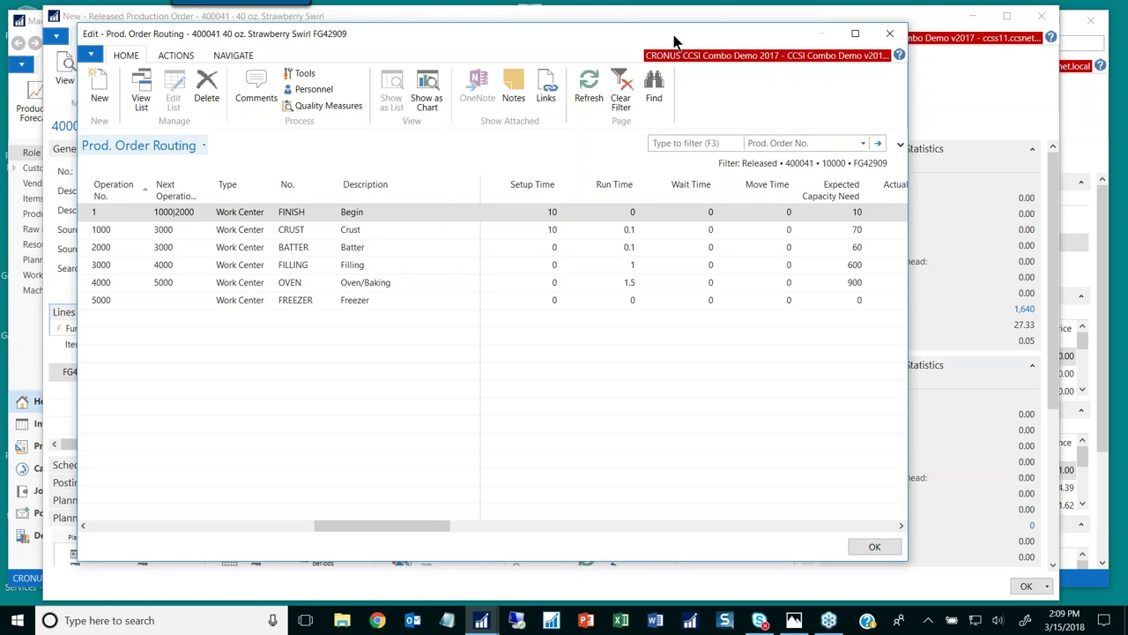
drag(377, 525, 179, 527)
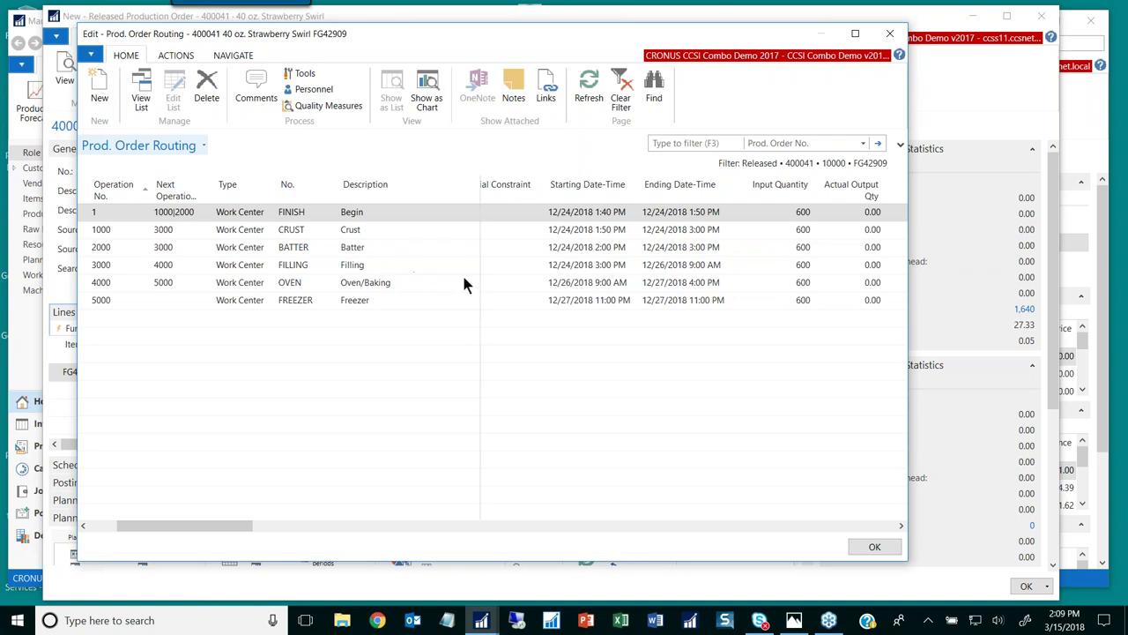
click(889, 34)
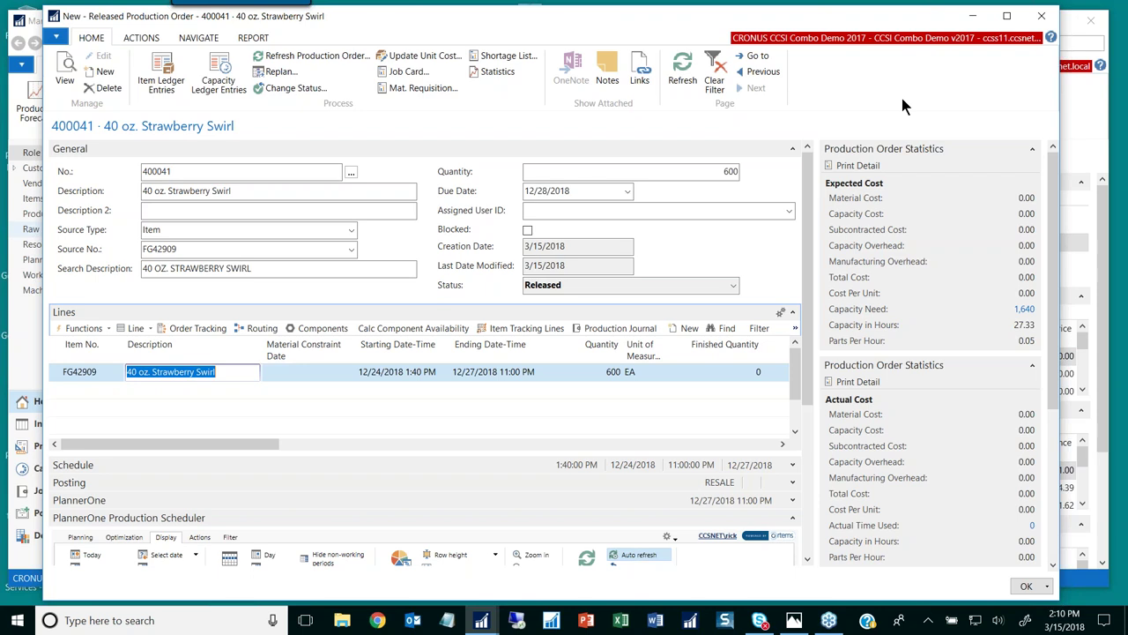
- Close the production order and switch to Photos to view the diagram of the Production Scheduler embedded in Dynamics NAV
click(1041, 19)
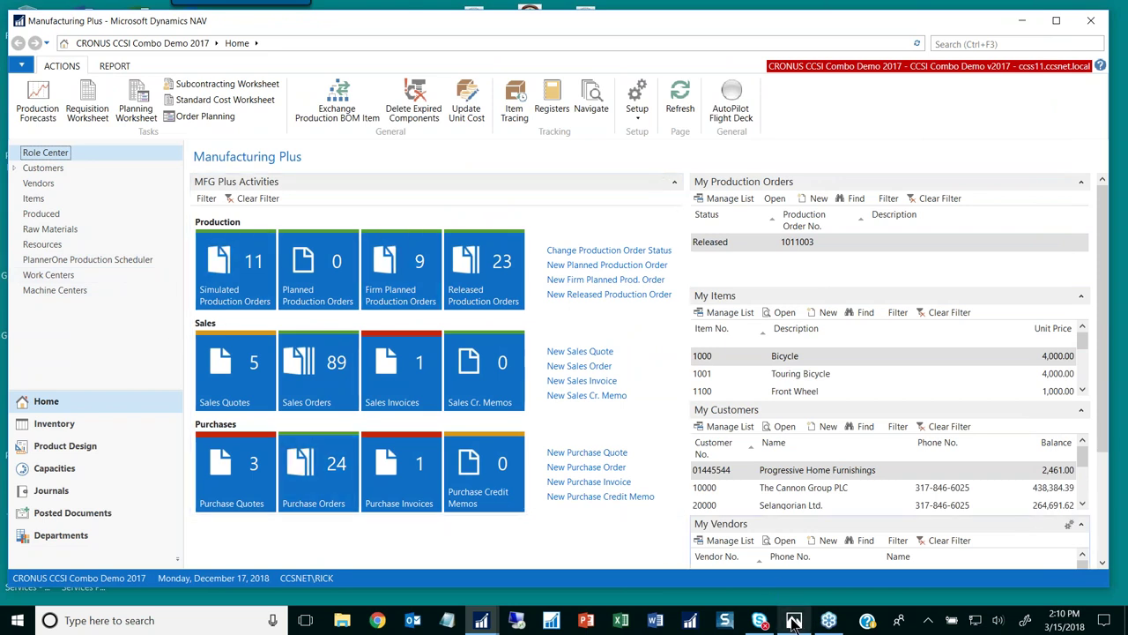
mouse_move(794, 622)
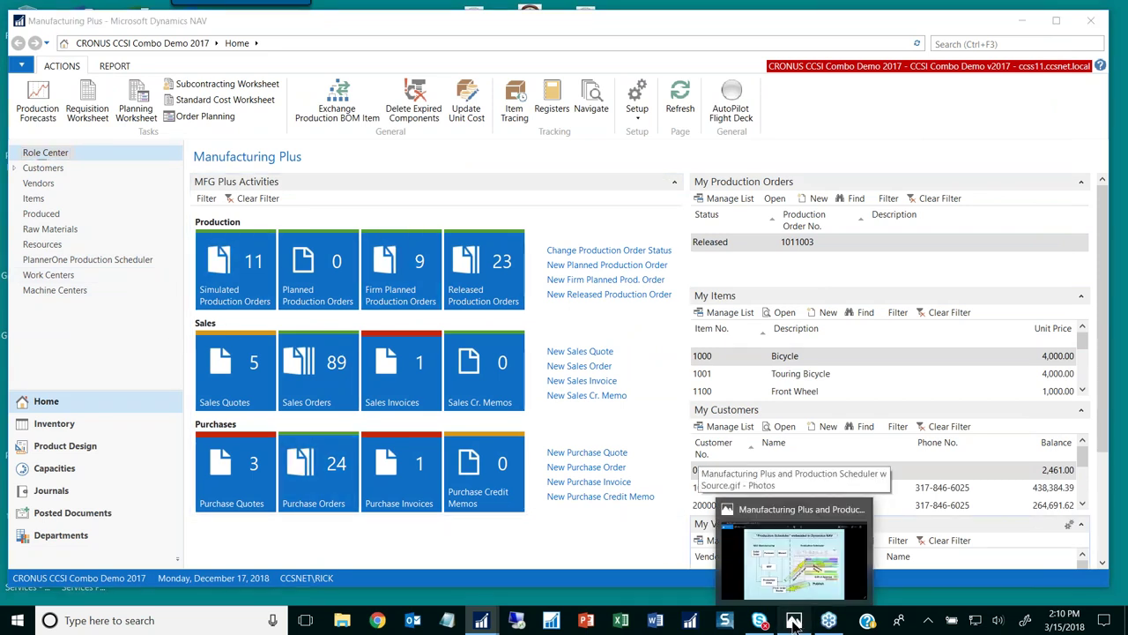
click(793, 622)
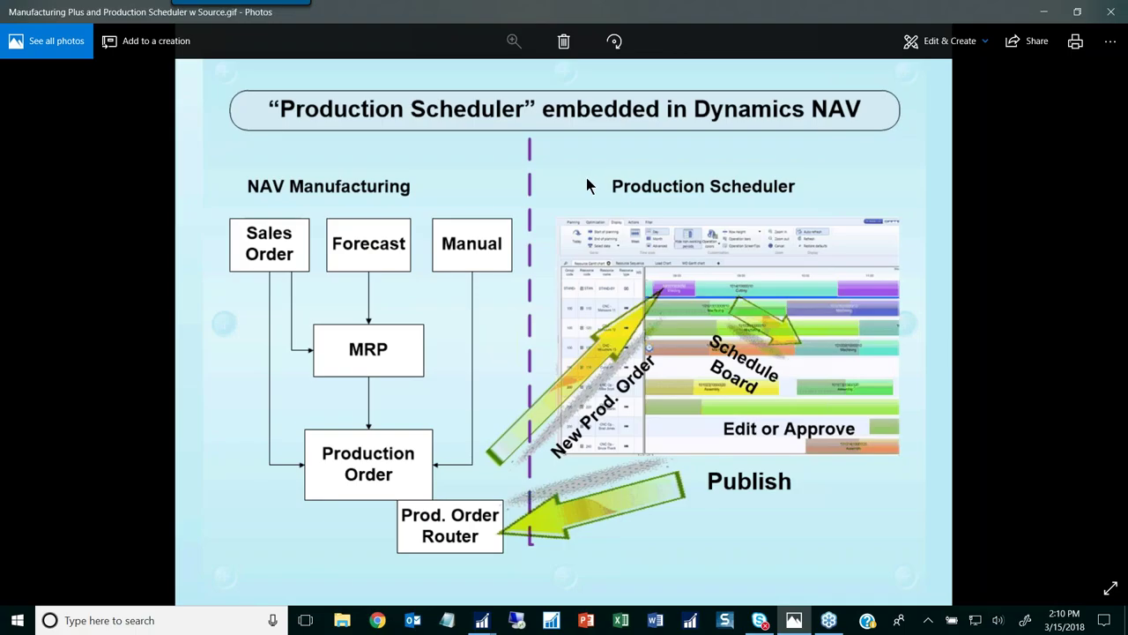
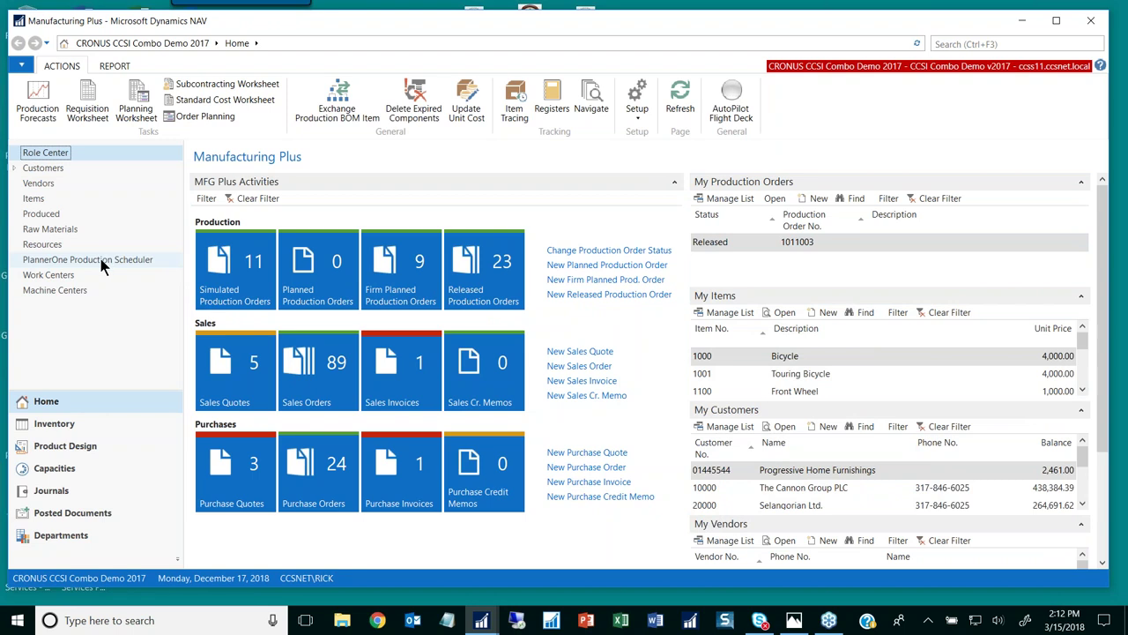
- Open the PlannerOne Production Scheduler in Dynamics NAV and inspect the rim and wheel assembly operations of the group 100 resources
click(100, 262)
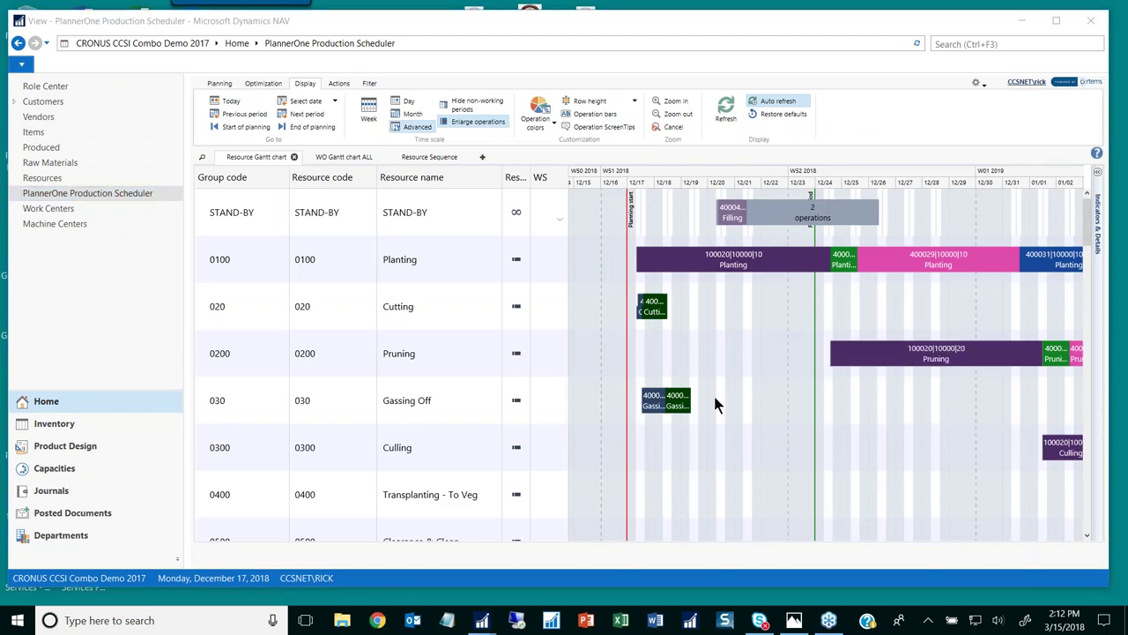
scroll(719, 401, down, 5)
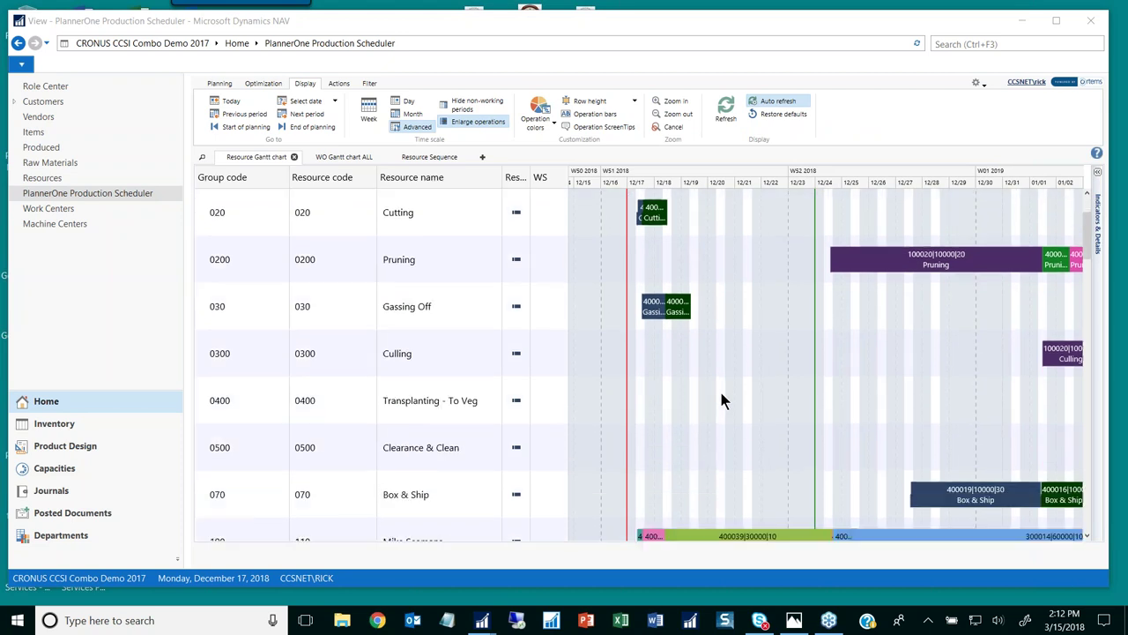
scroll(437, 344, down, 3)
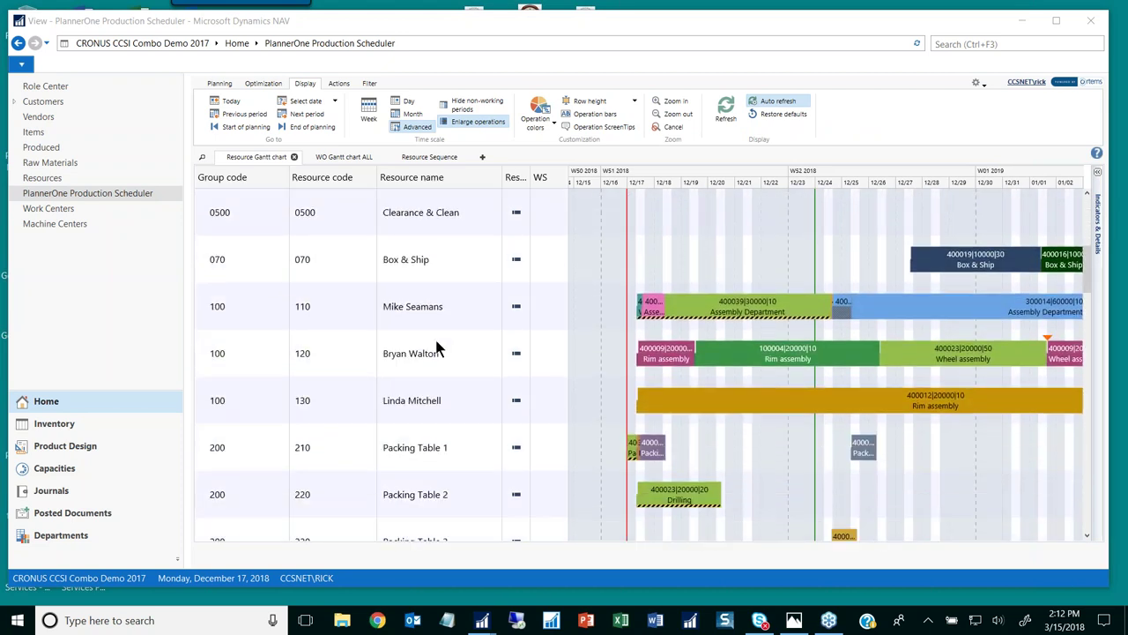
drag(764, 412, 636, 425)
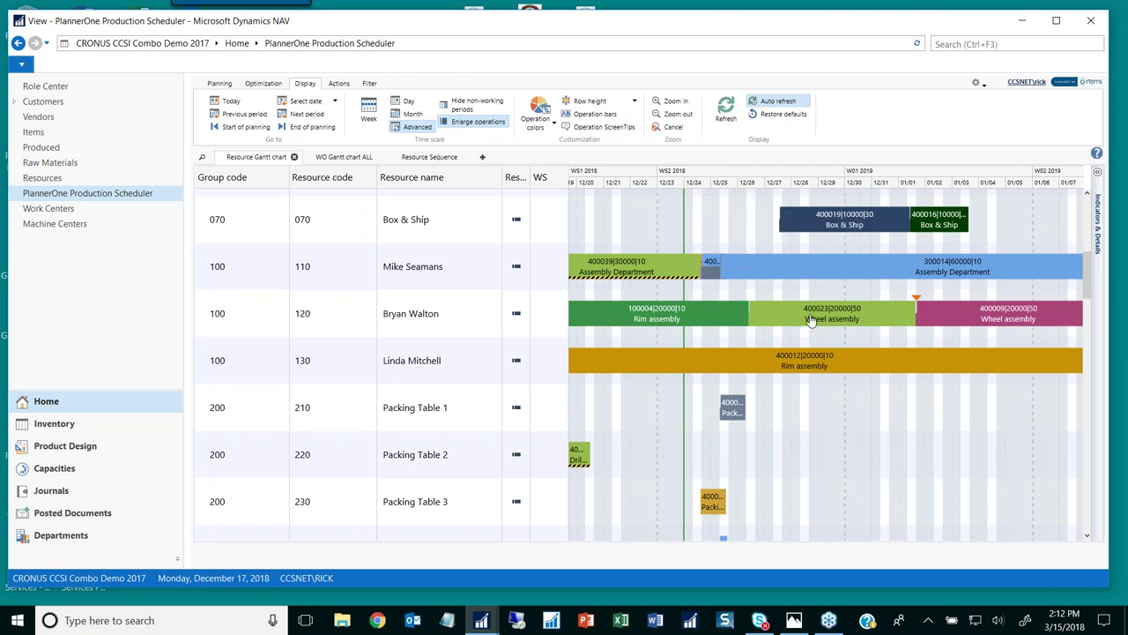
mouse_move(770, 325)
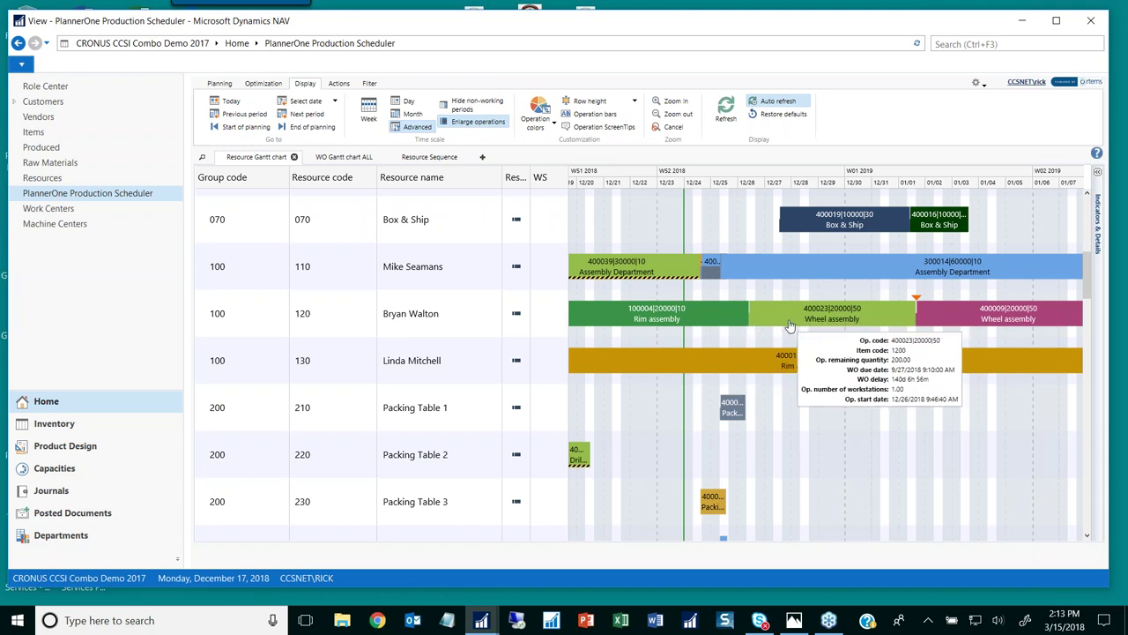
mouse_move(899, 361)
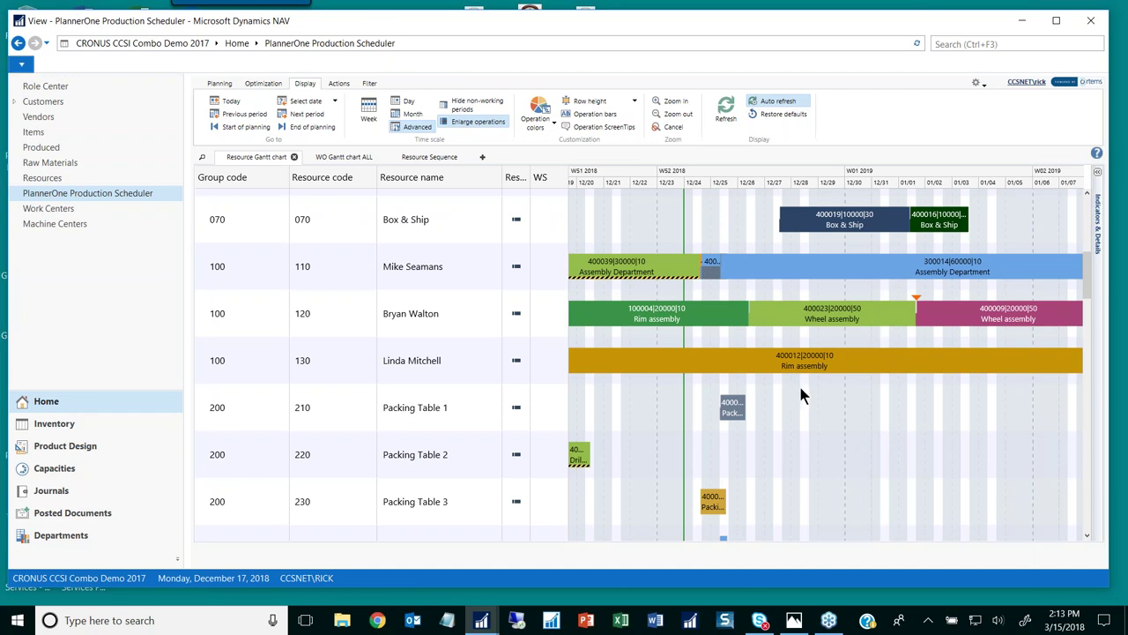
mouse_move(683, 365)
- Examine the group 100 assembly and packing table operations on the resource Gantt chart through January 2019
drag(921, 447, 722, 452)
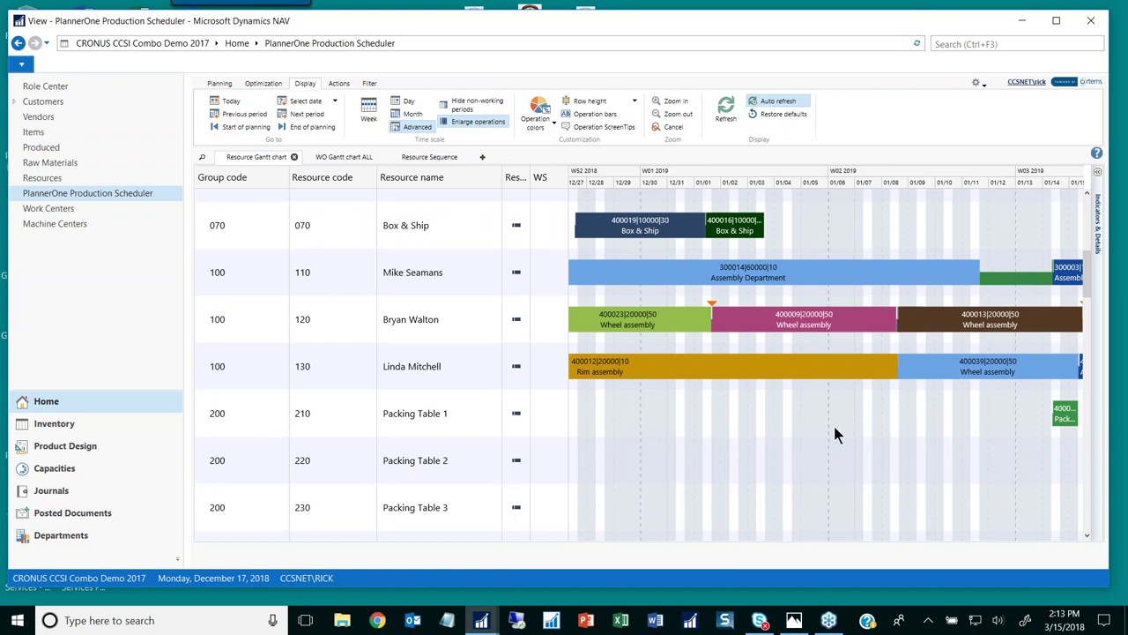
drag(829, 435, 753, 452)
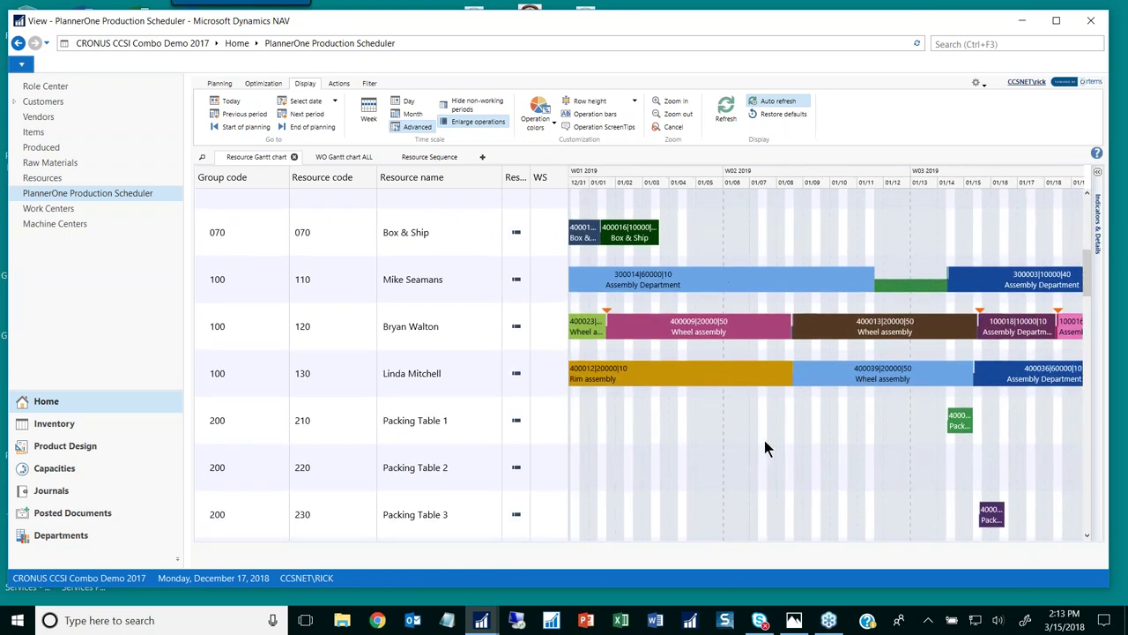
mouse_move(856, 382)
drag(703, 466, 766, 461)
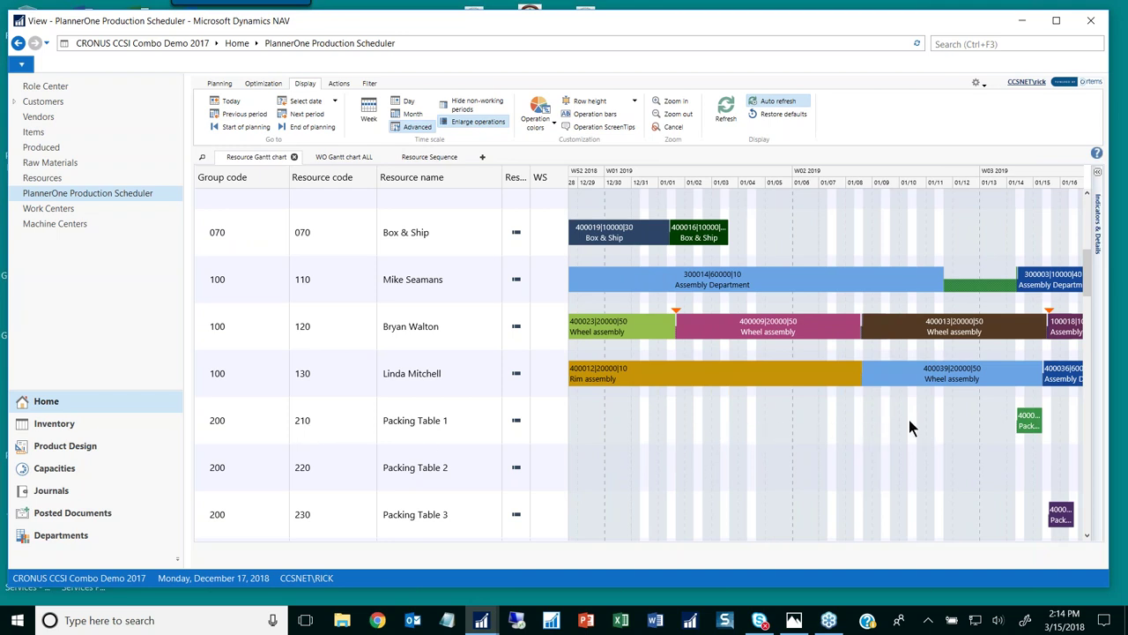
drag(884, 426, 750, 433)
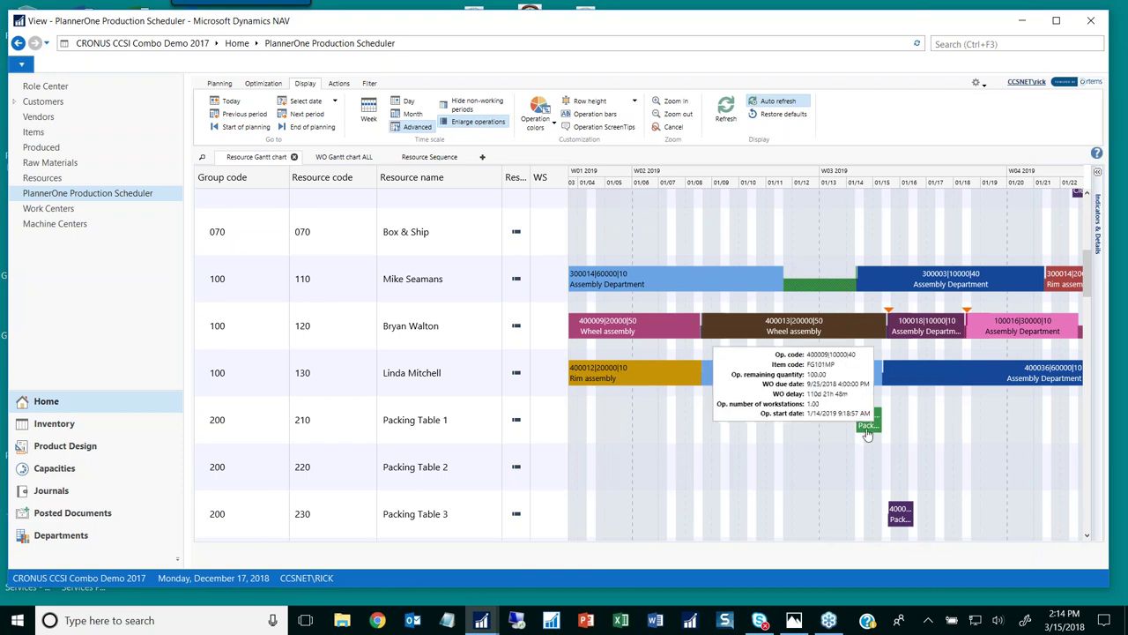
drag(736, 433, 776, 434)
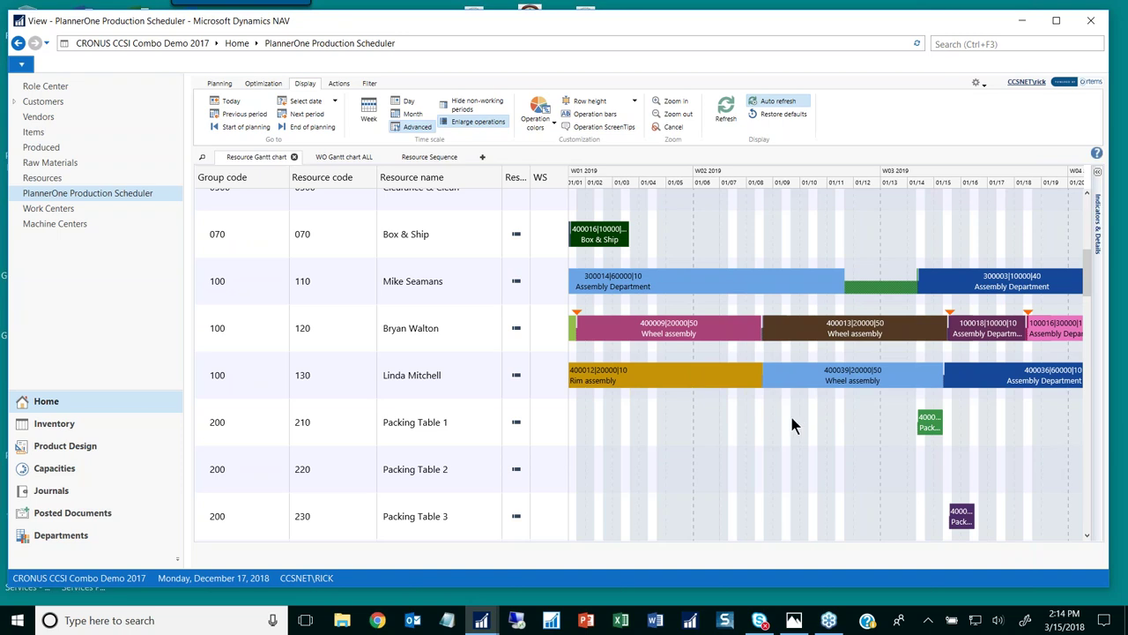
mouse_move(816, 375)
click(974, 83)
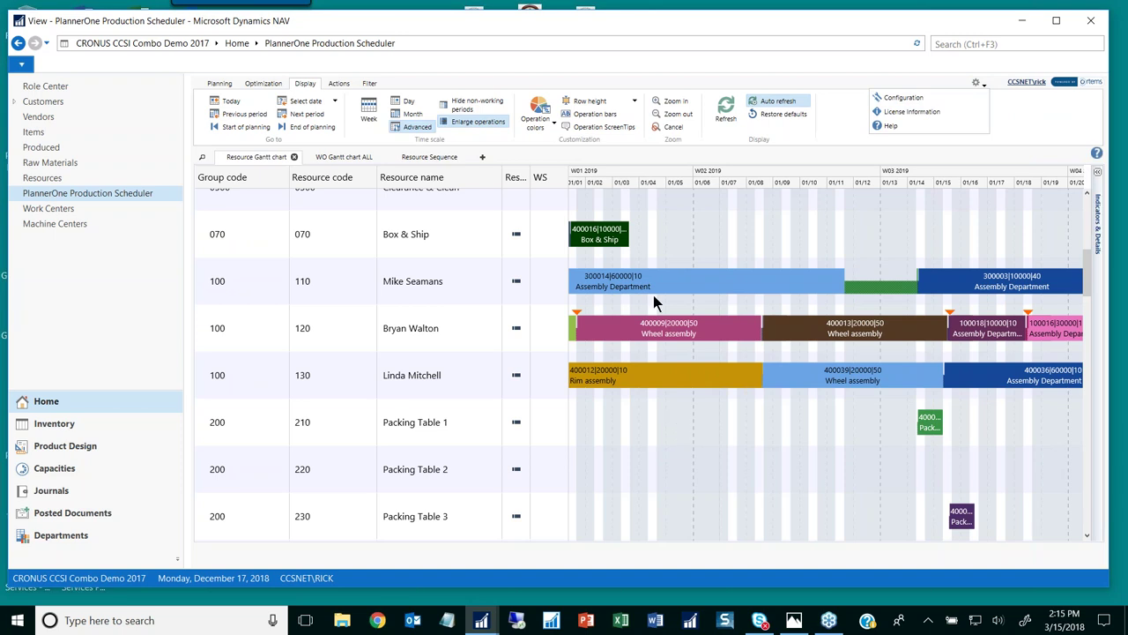
- Return to the planning start on the Gantt chart and expand the STAND-BY row to see its overlapping operations individually
mouse_move(660, 386)
scroll(682, 443, up, 3)
scroll(679, 439, up, 3)
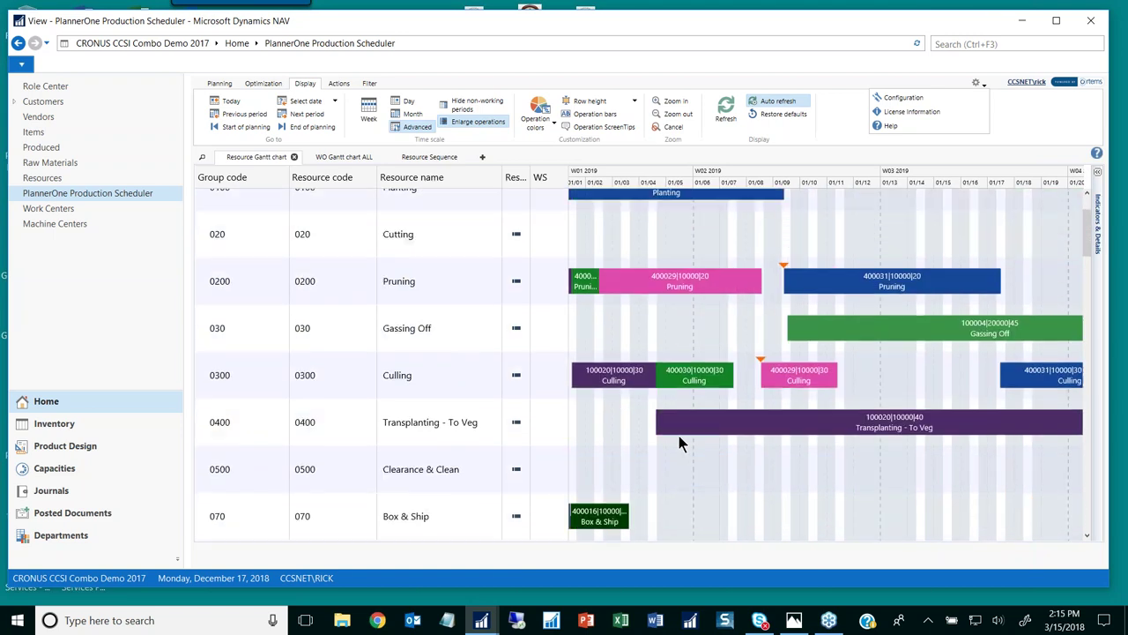
scroll(679, 423, up, 2)
drag(618, 293, 849, 297)
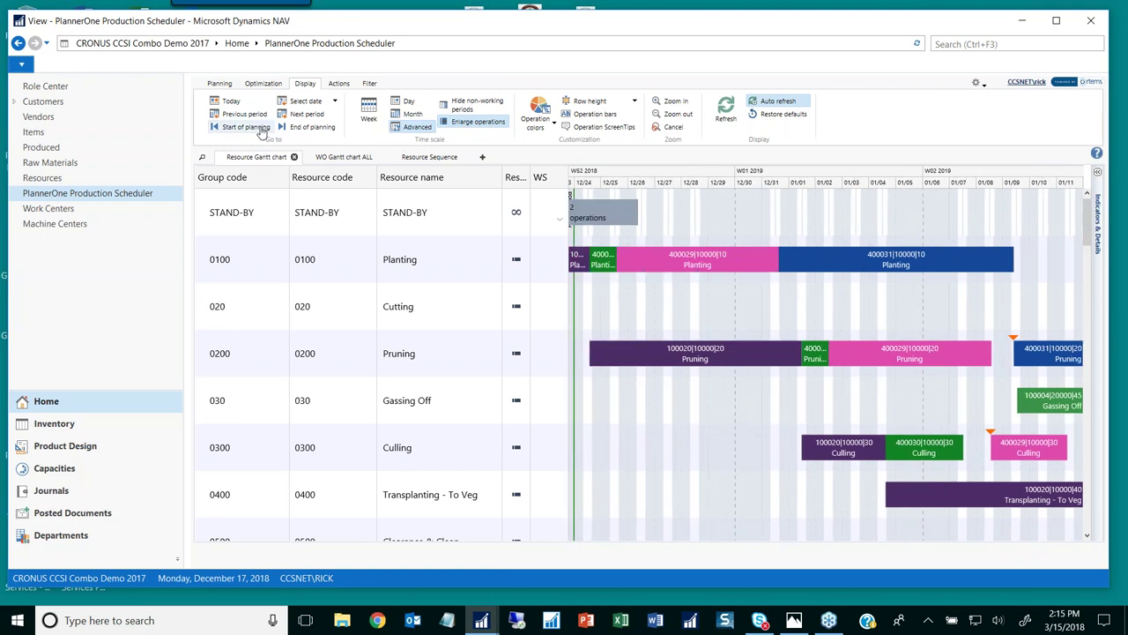
drag(697, 220, 925, 222)
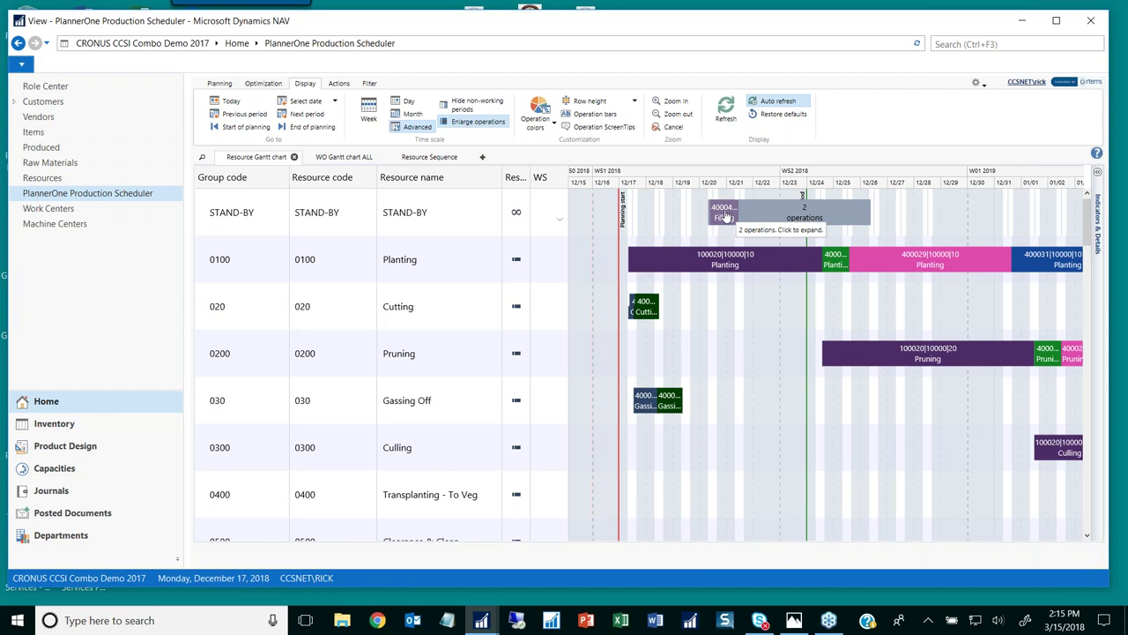
mouse_move(723, 214)
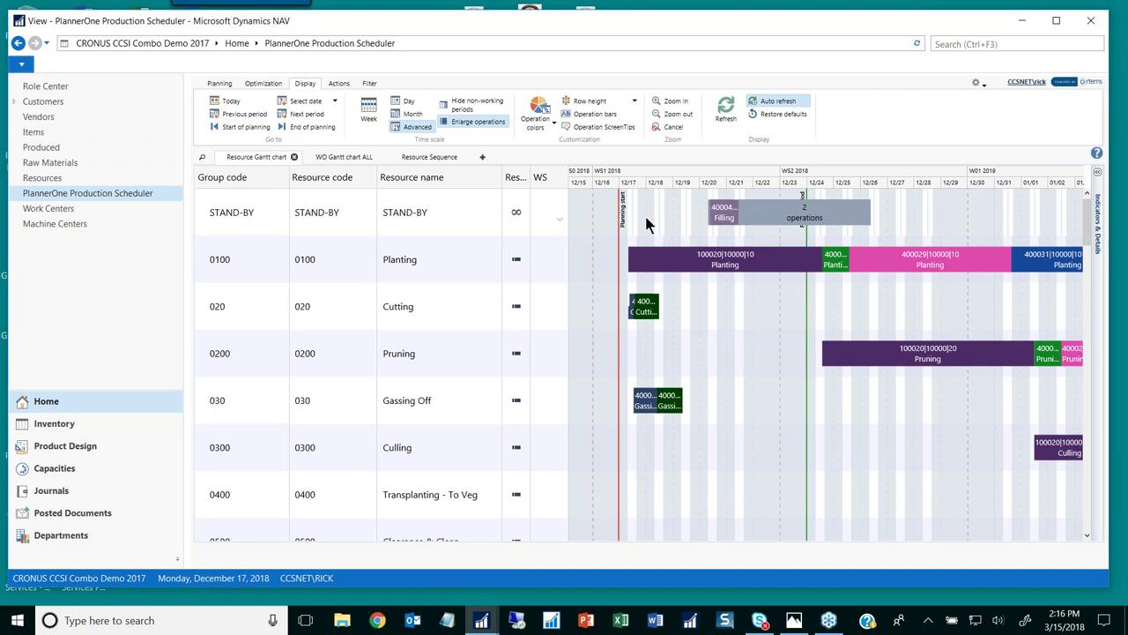
click(560, 223)
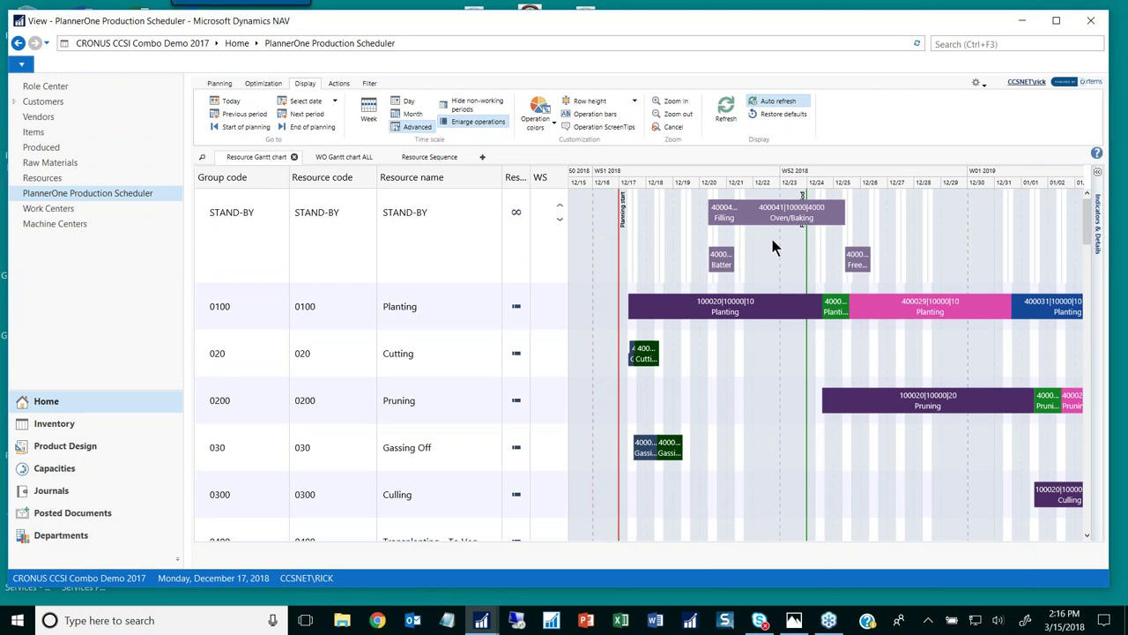
- Highlight the work order network of the Filling operation in the STAND-BY row of the resource Gantt chart
mouse_move(745, 222)
click(708, 212)
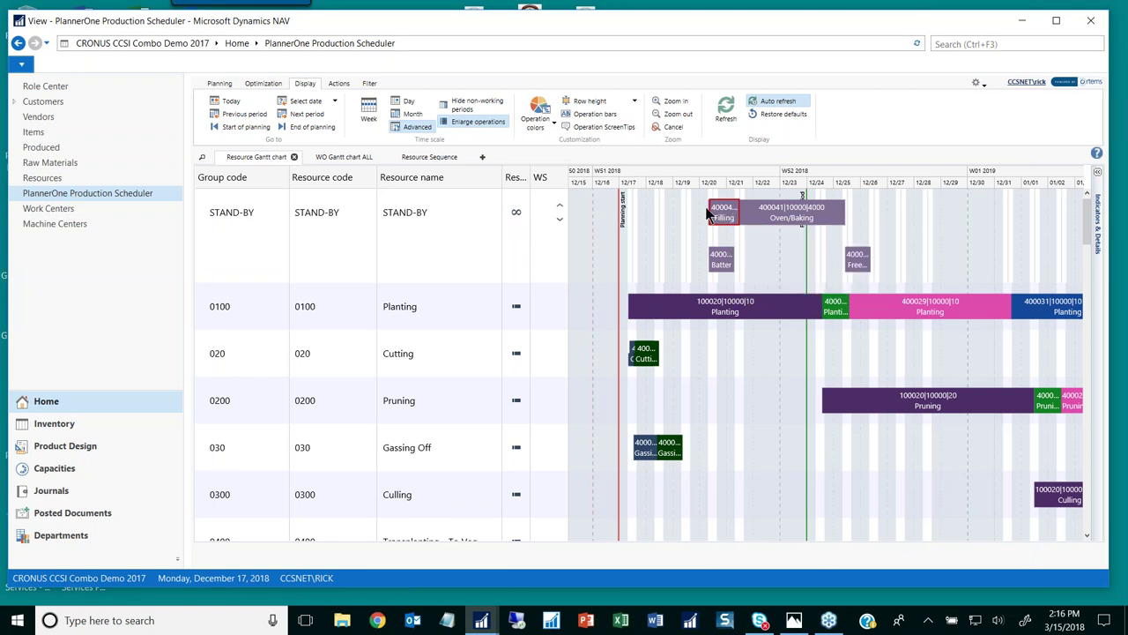
click(261, 85)
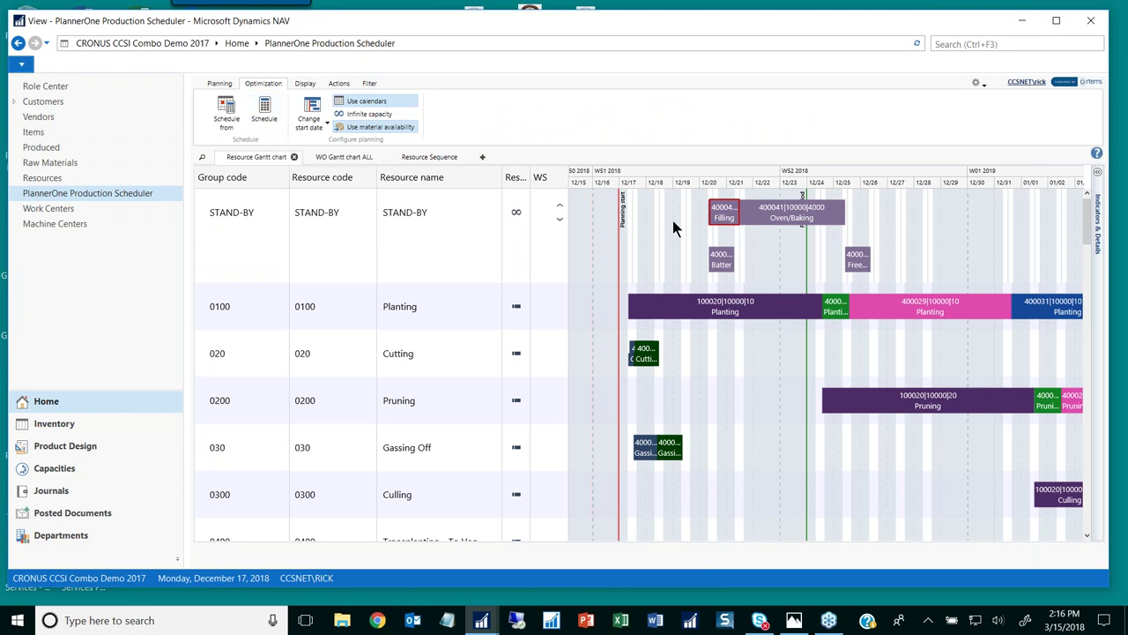
mouse_move(798, 213)
click(370, 84)
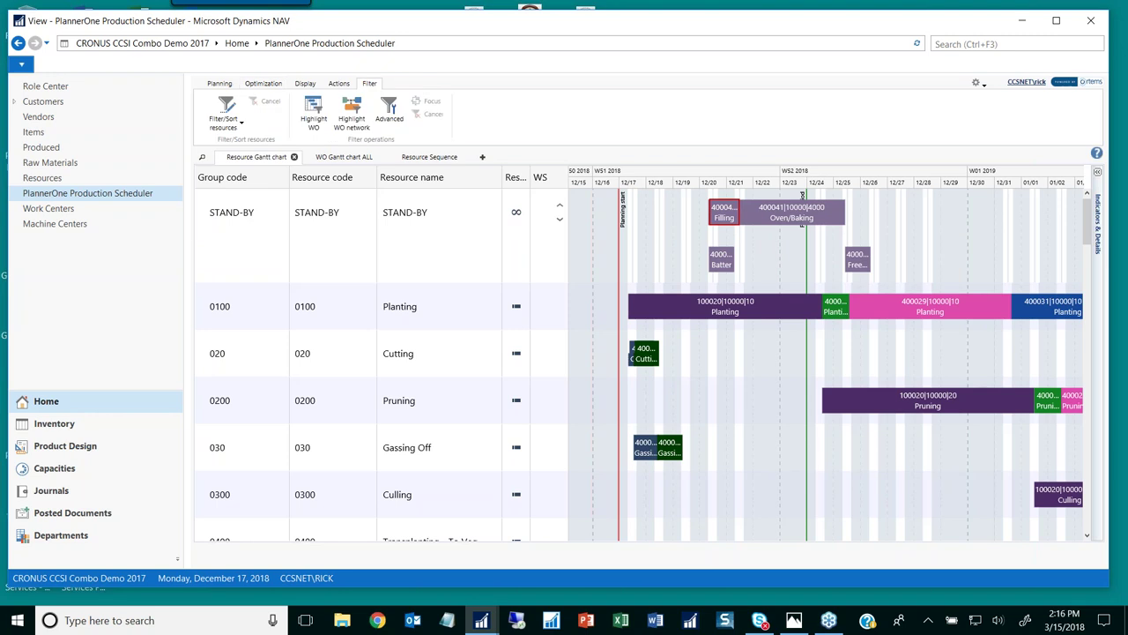
click(353, 110)
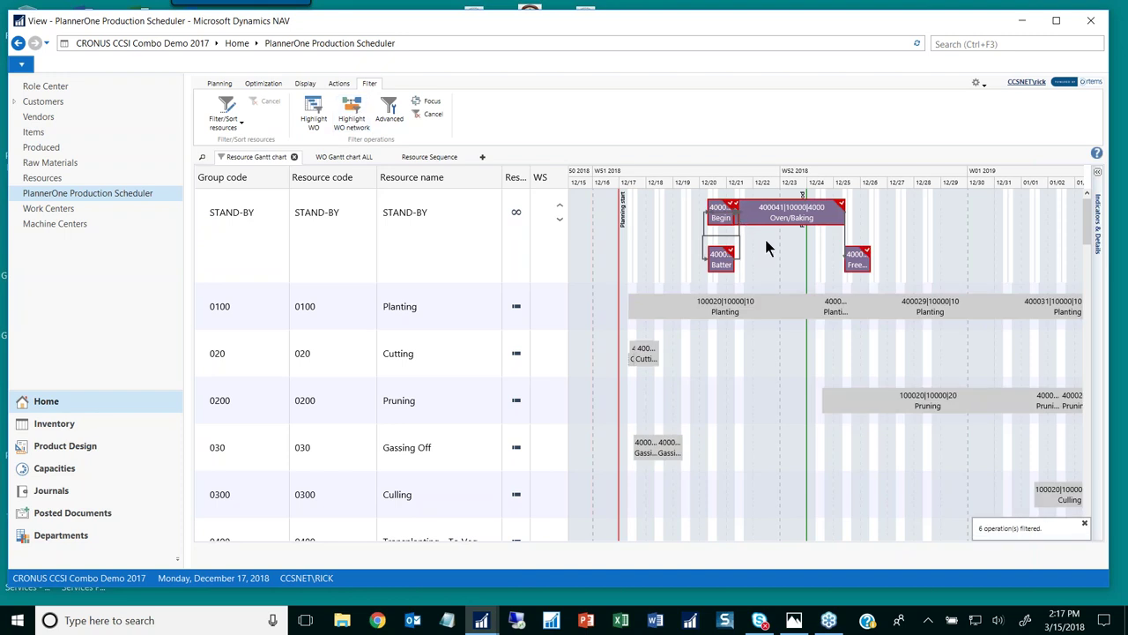
- Compare the highlighted STAND-BY operations with the greyed-out work on the resources from Planting to Packing Table 1
scroll(766, 438, down, 1)
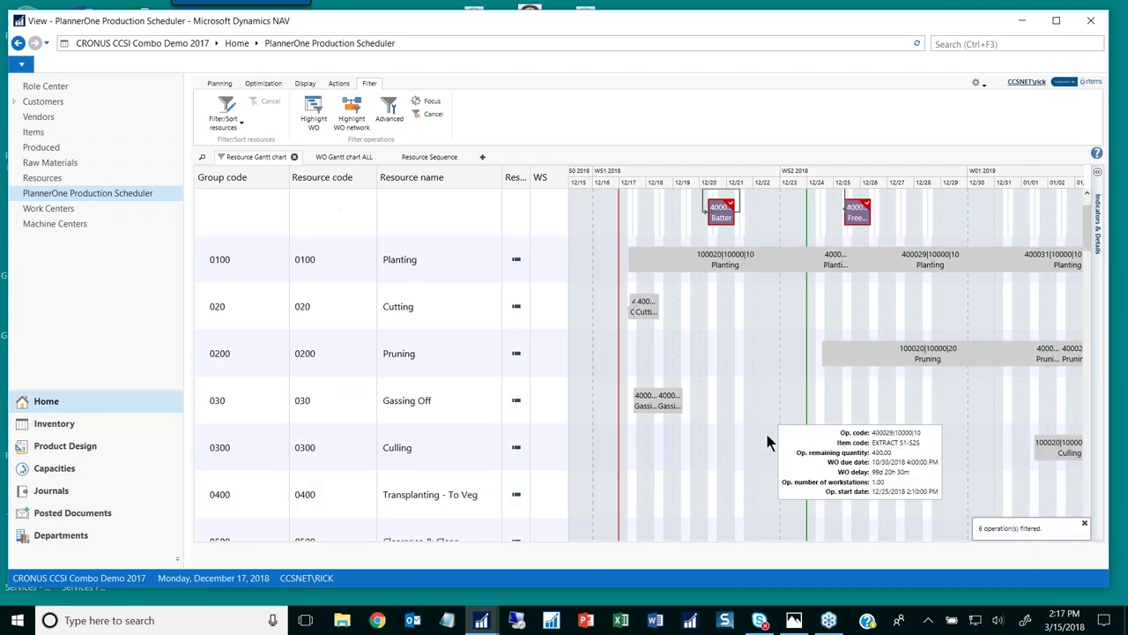
scroll(767, 441, down, 6)
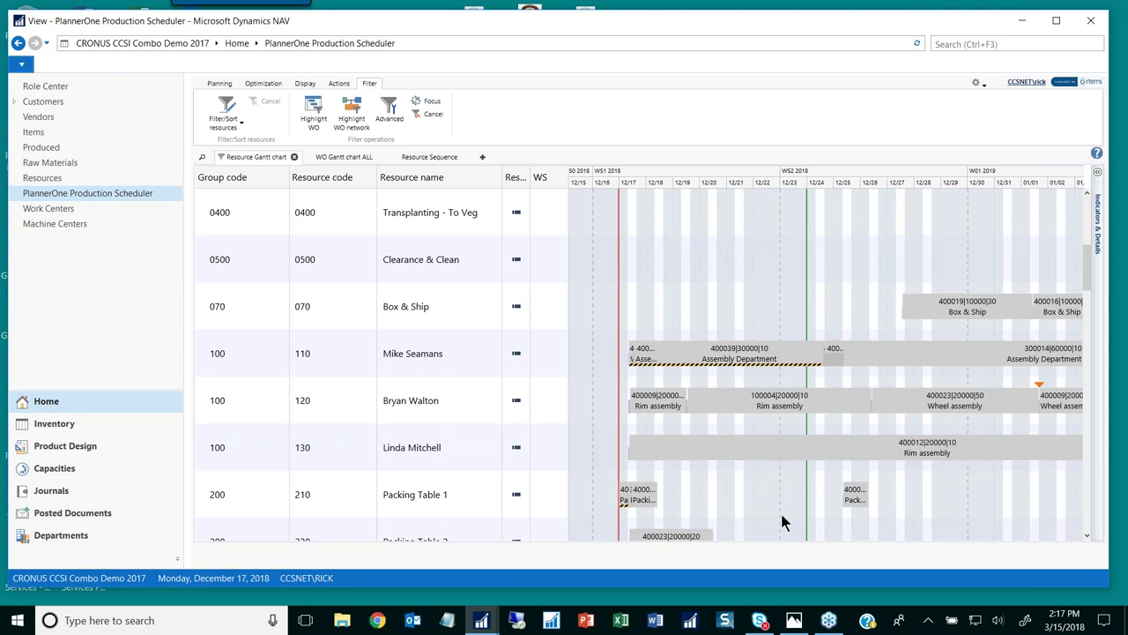
scroll(781, 506, up, 4)
scroll(773, 451, up, 2)
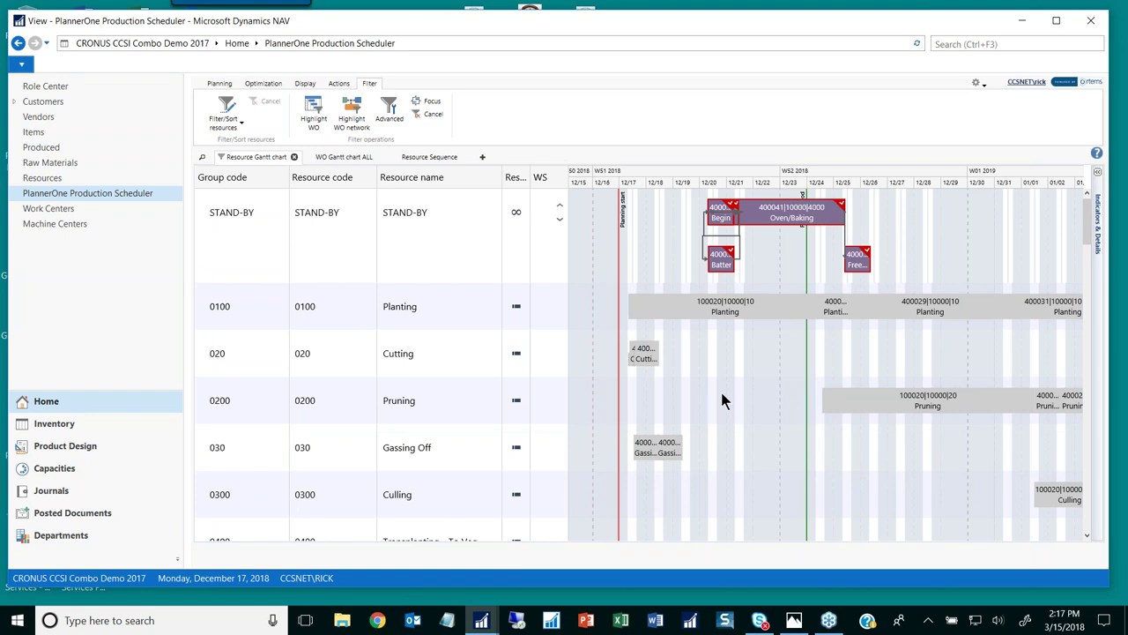
mouse_move(721, 396)
mouse_move(770, 222)
scroll(767, 397, down, 3)
scroll(769, 409, down, 4)
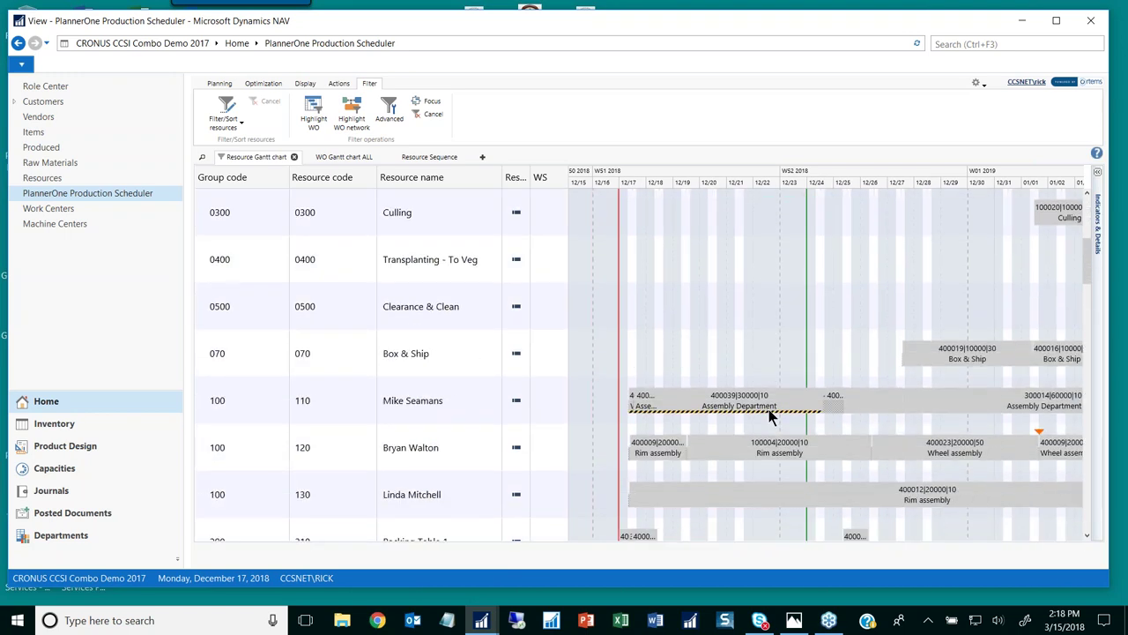
scroll(764, 426, up, 1)
scroll(765, 423, up, 5)
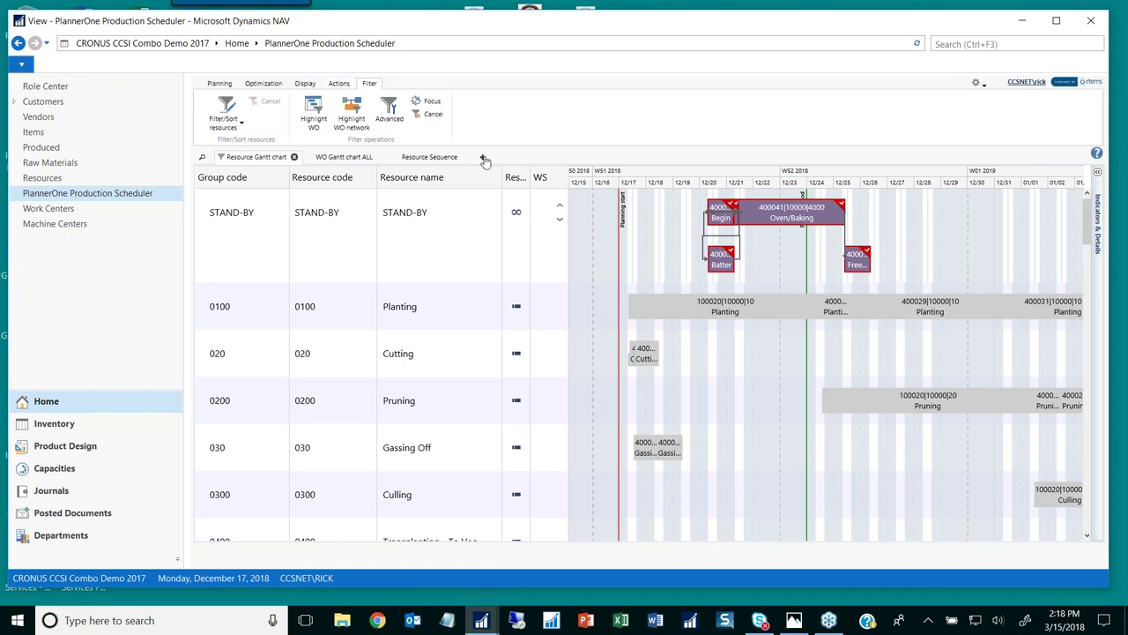
click(335, 85)
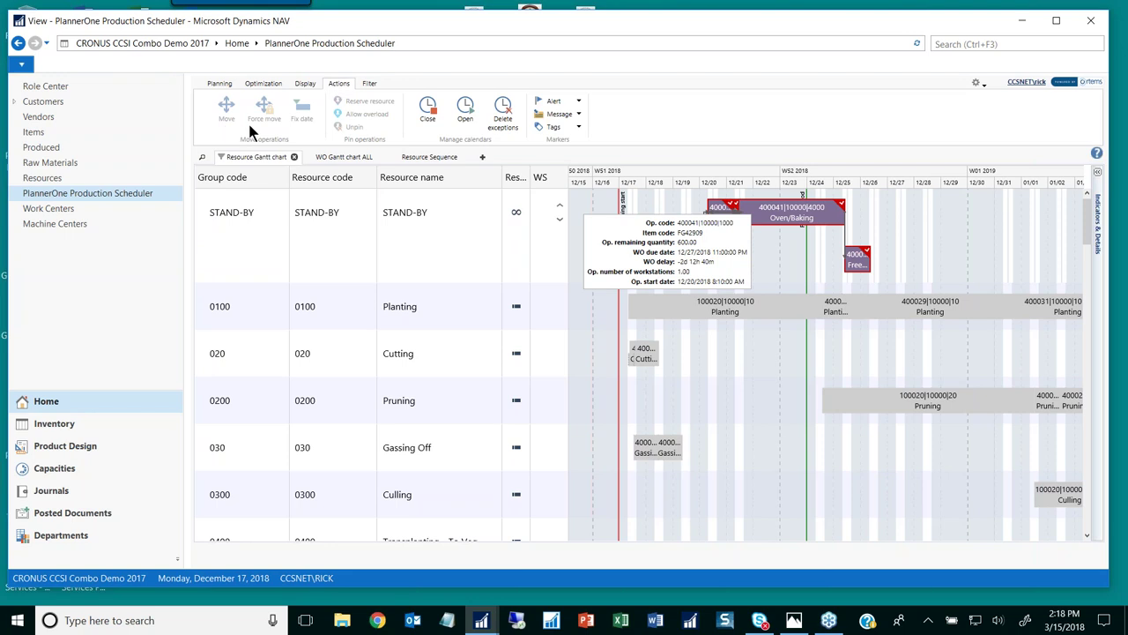
click(309, 85)
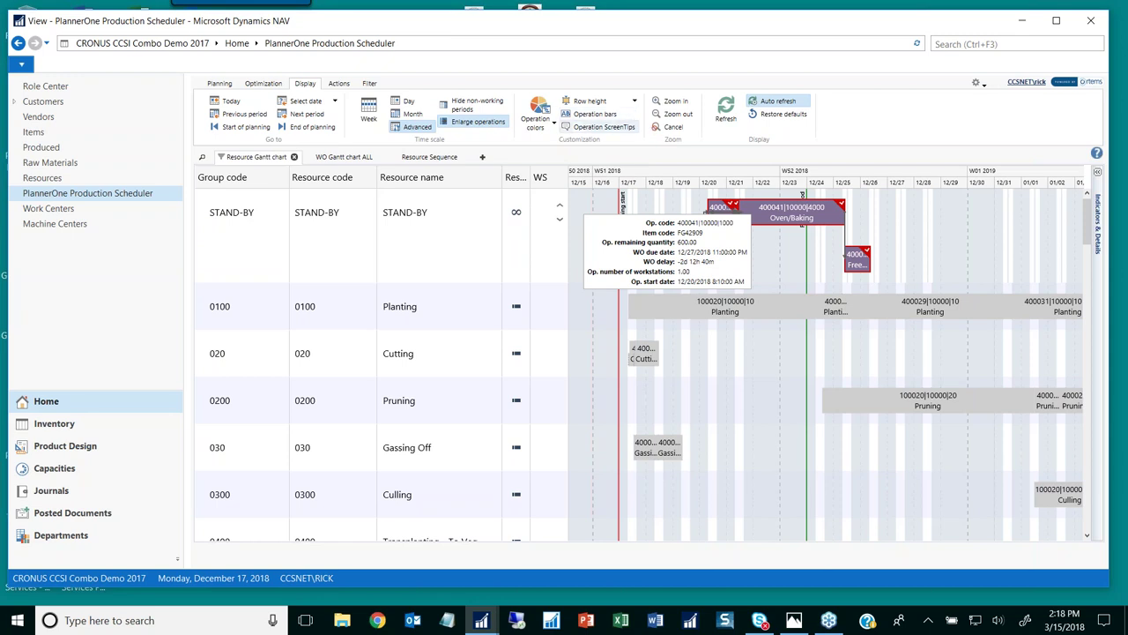
click(264, 84)
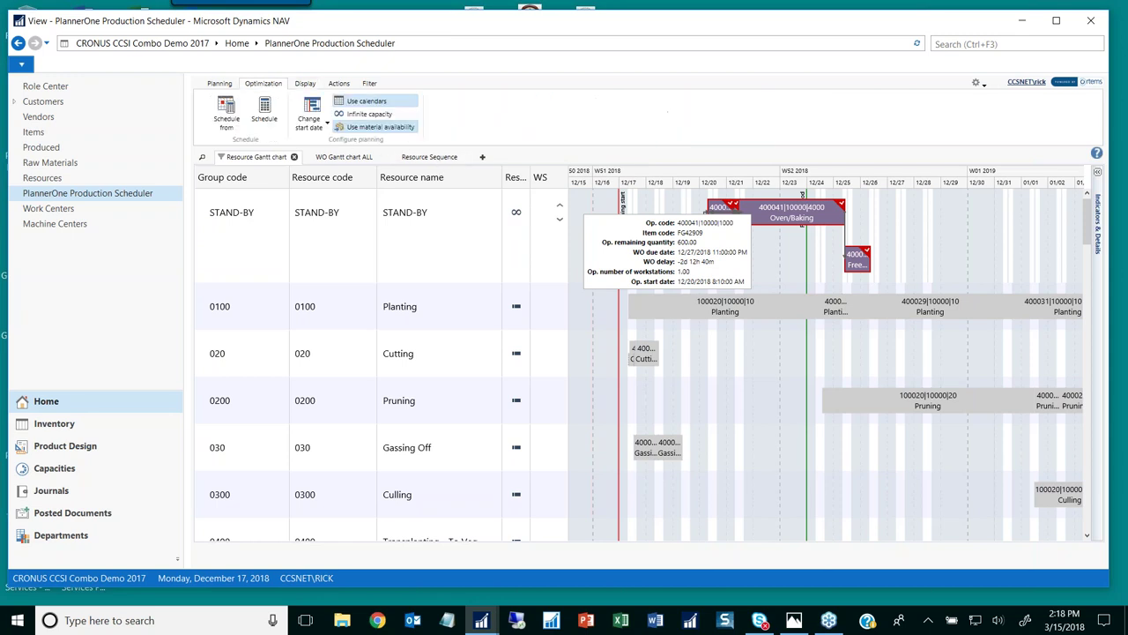
click(269, 128)
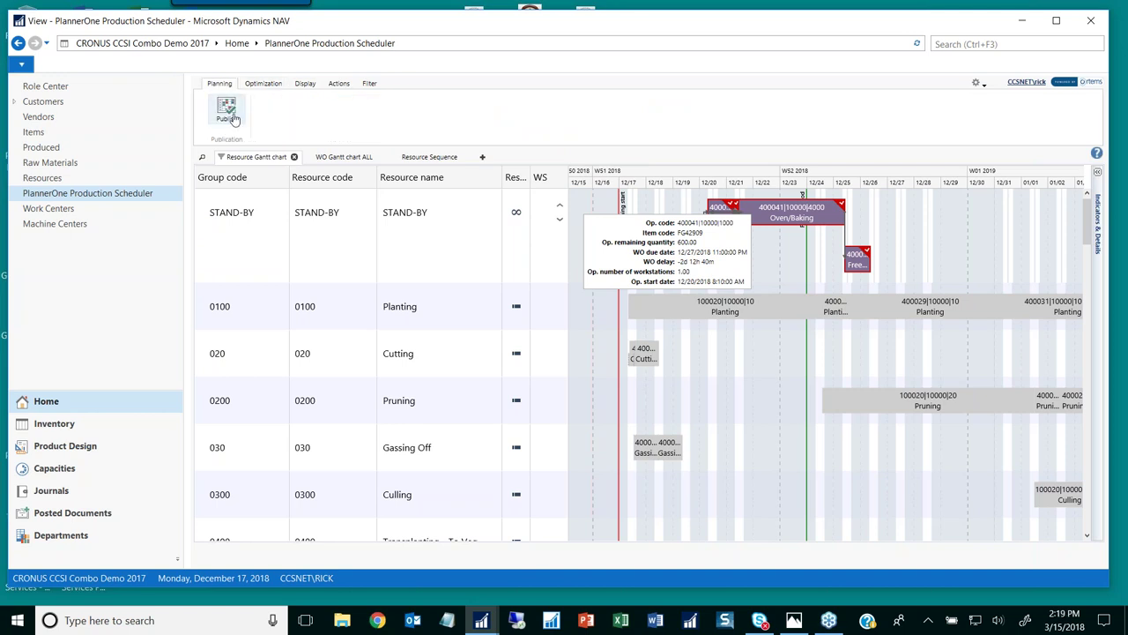
- Reschedule all operations after the frozen period, with scheduling starting on Monday, 24 December 2018
click(261, 84)
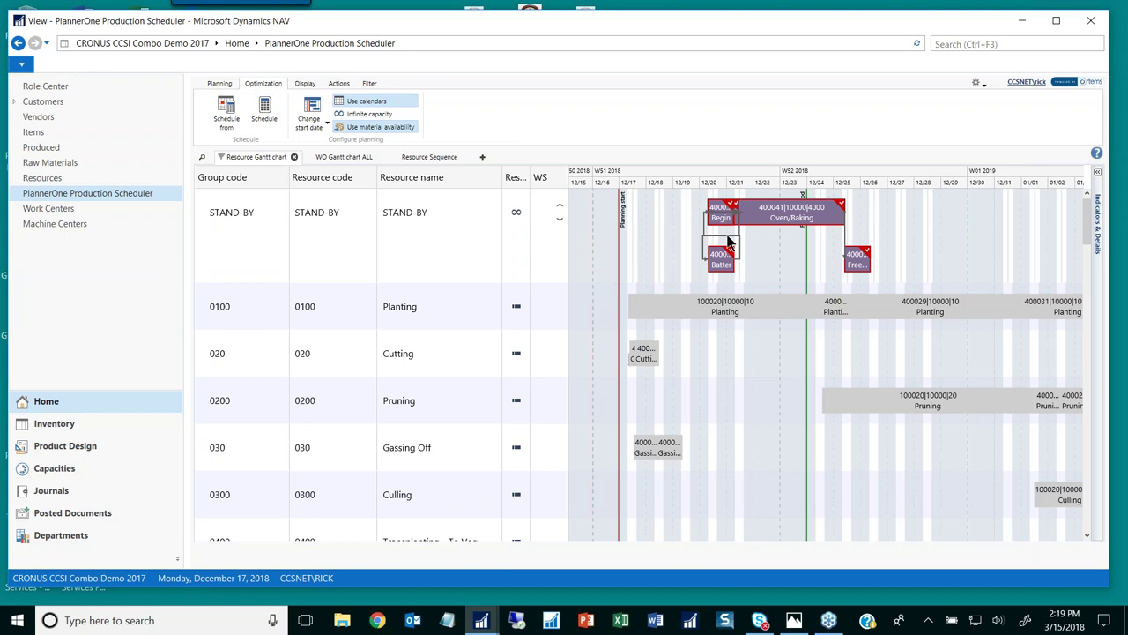
click(226, 106)
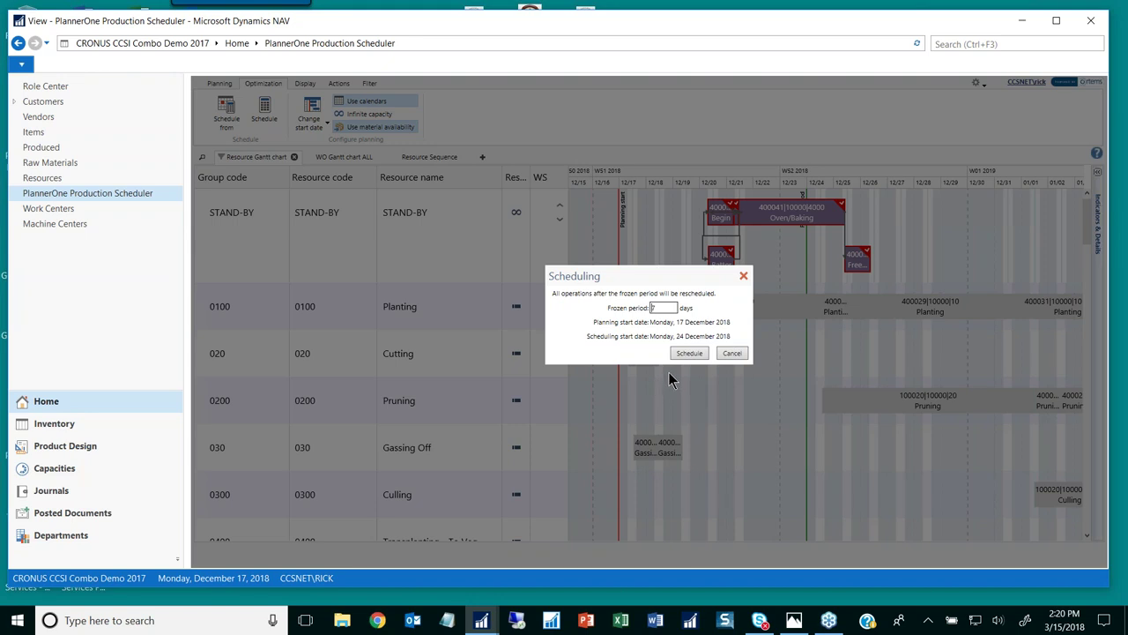
click(688, 354)
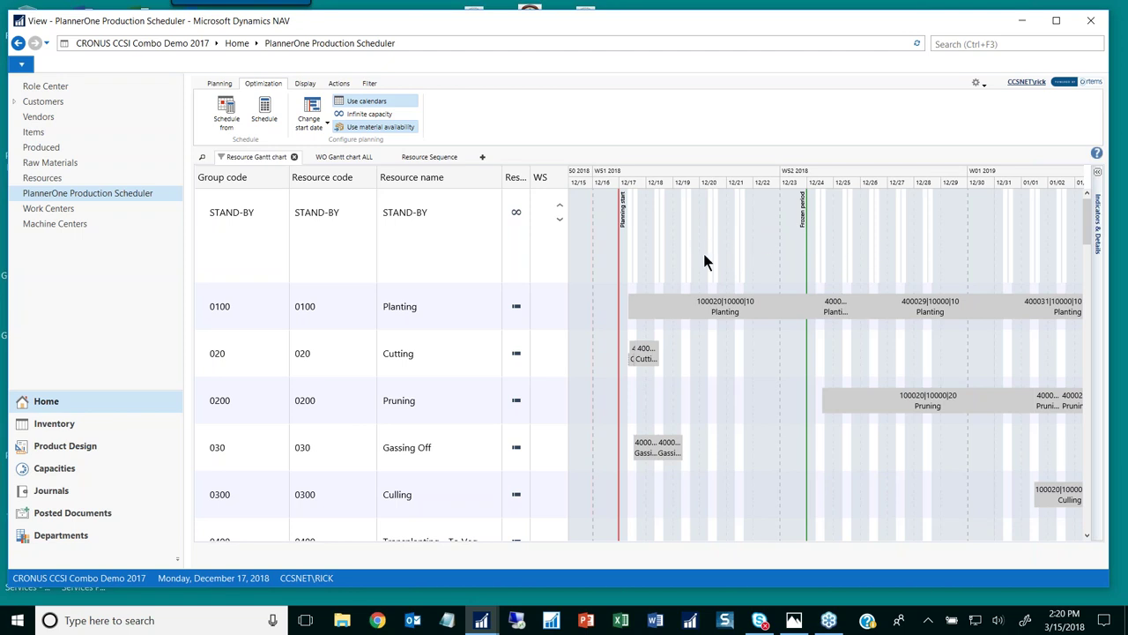
- Find the highlighted order's operations on their assigned resources, from Batter and Crust through Filling and Freezer to Oven
scroll(713, 270, down, 3)
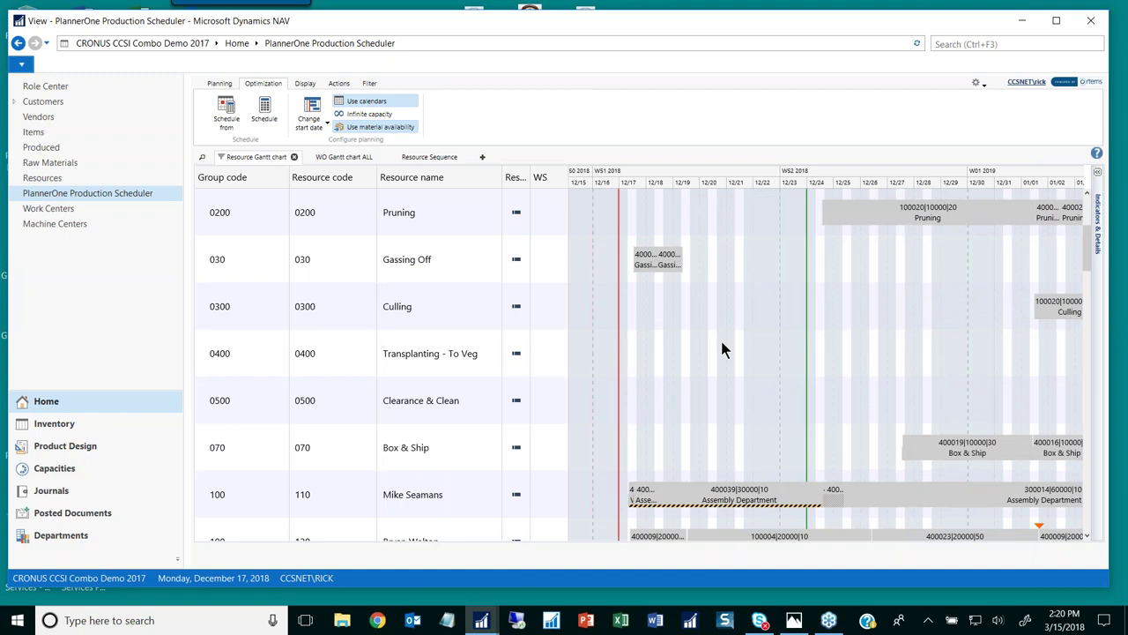
scroll(721, 350, down, 5)
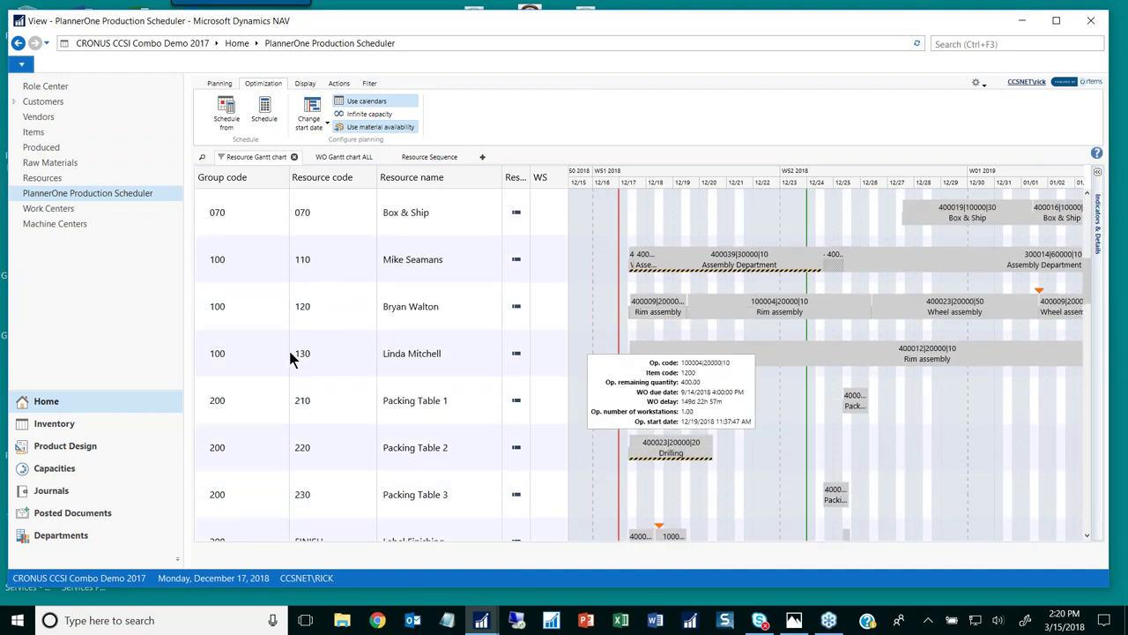
scroll(291, 361, down, 7)
scroll(294, 377, down, 9)
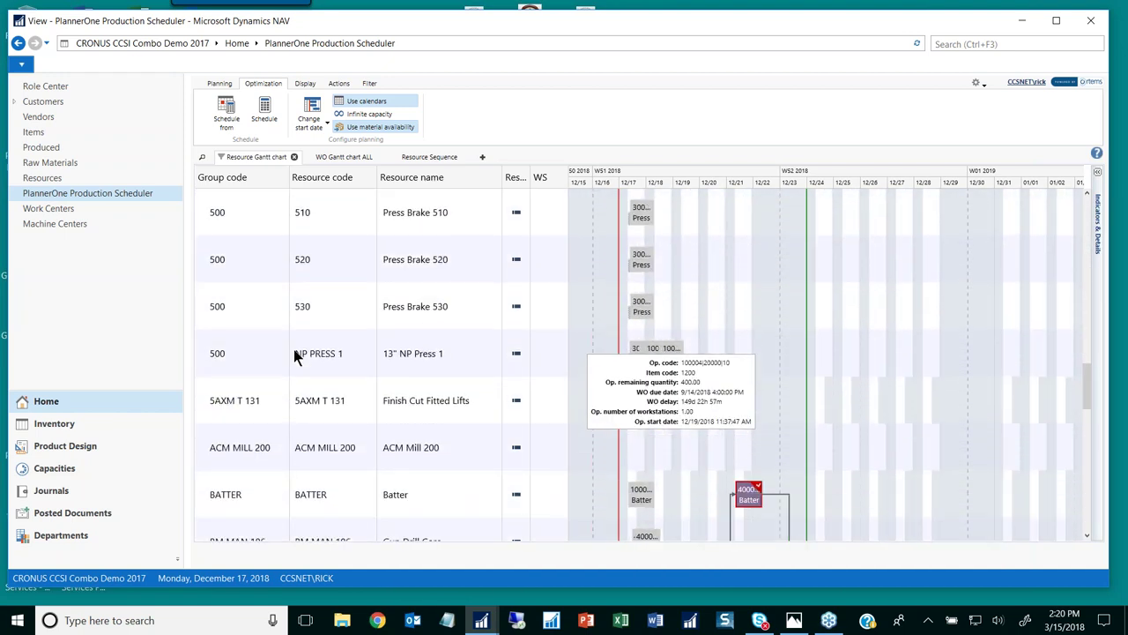
scroll(295, 355, down, 8)
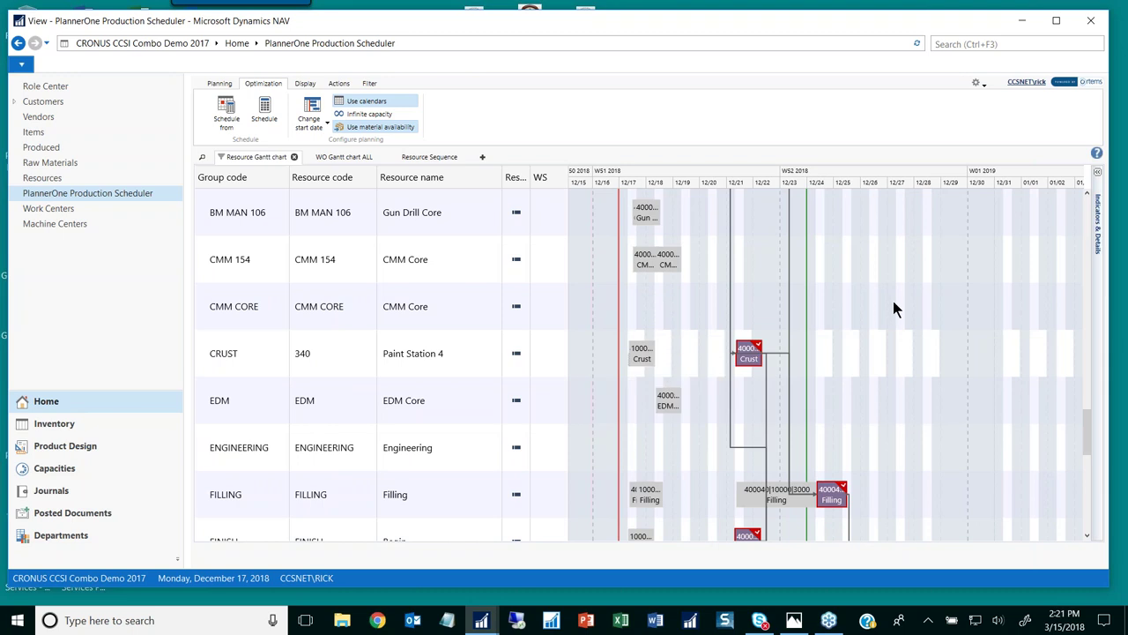
scroll(924, 332, down, 3)
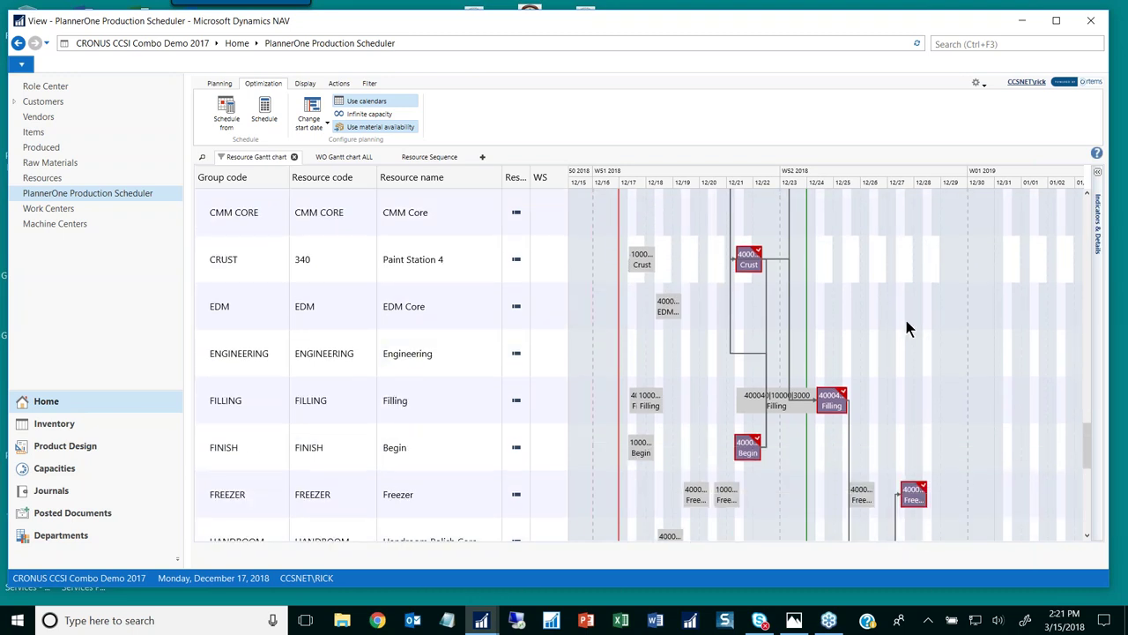
scroll(904, 324, down, 1)
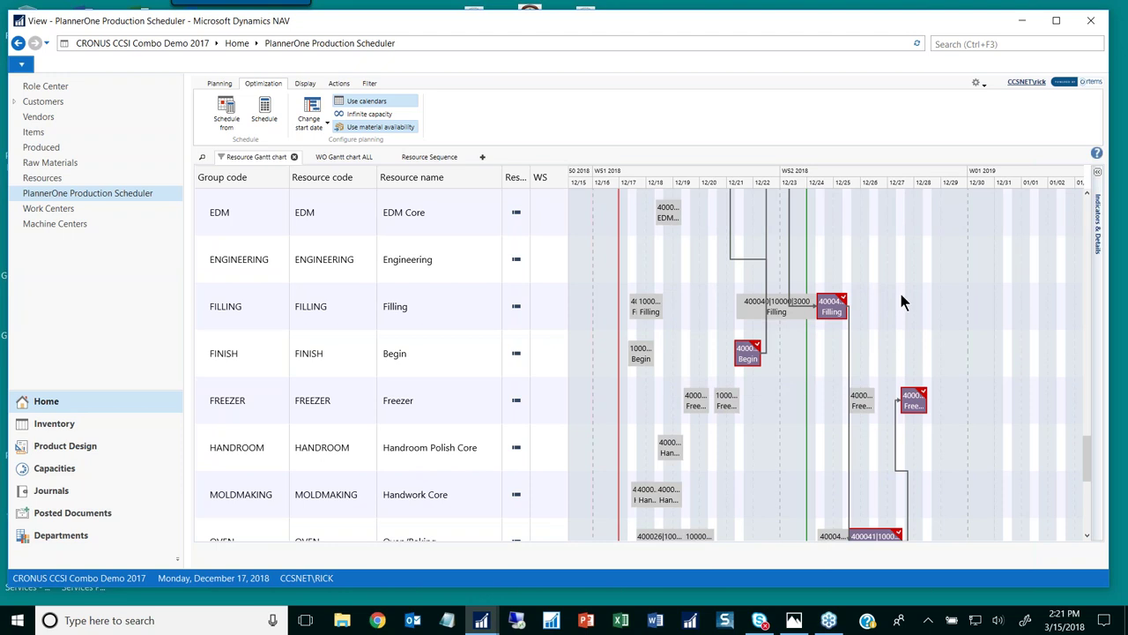
scroll(898, 295, down, 2)
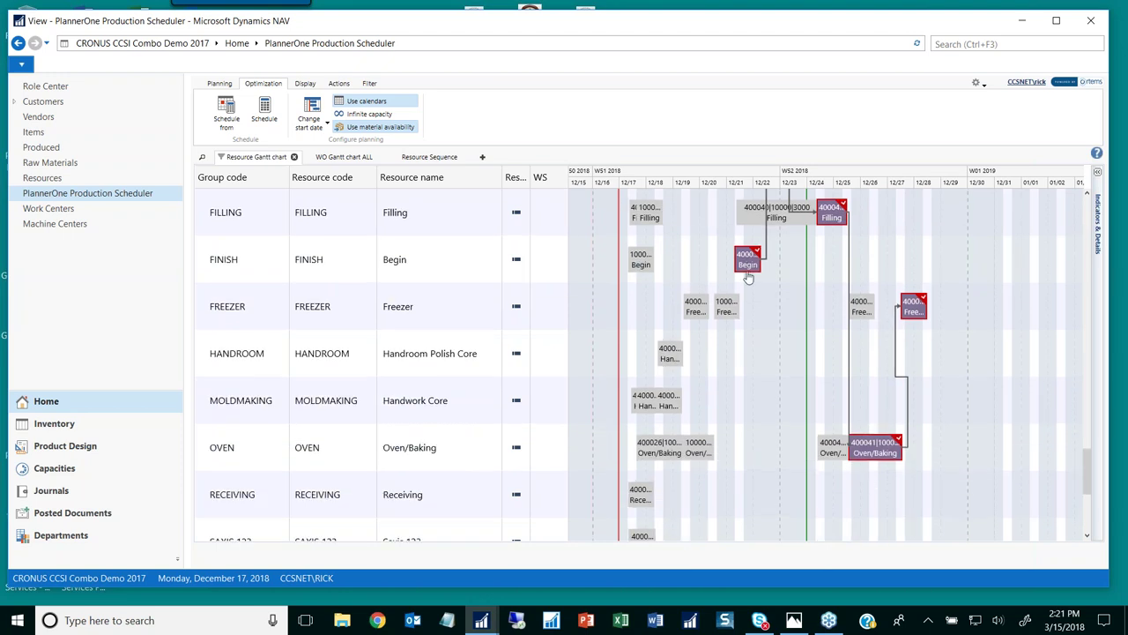
- Inspect the details of the highlighted Begin and Batter operations and their links to Crust and Filling
mouse_move(745, 267)
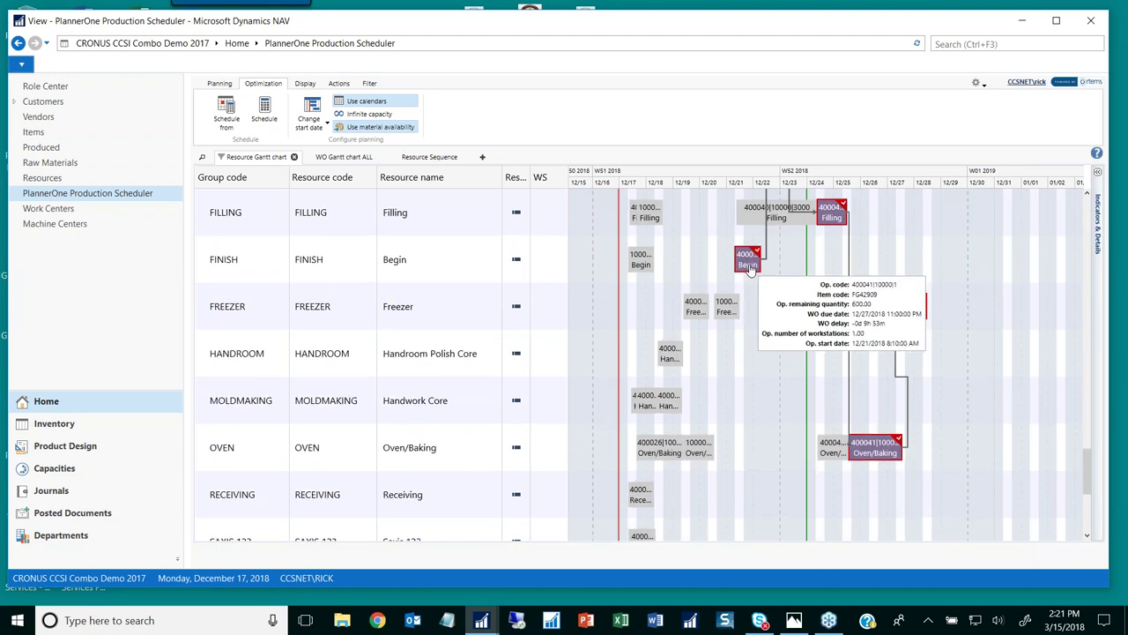
scroll(773, 318, up, 3)
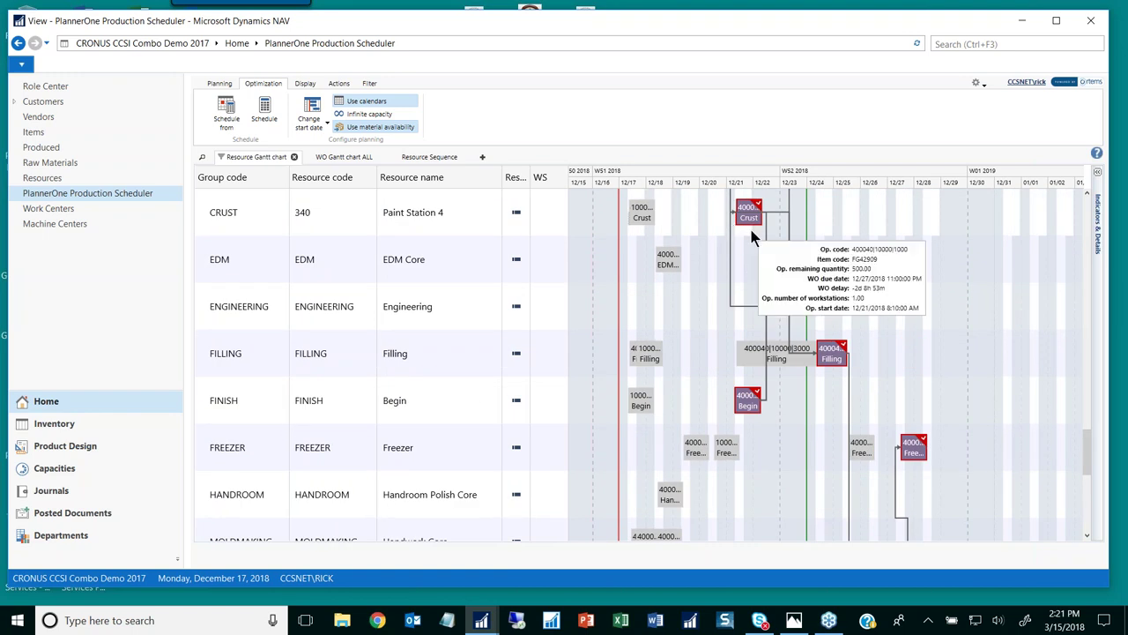
scroll(755, 248, up, 5)
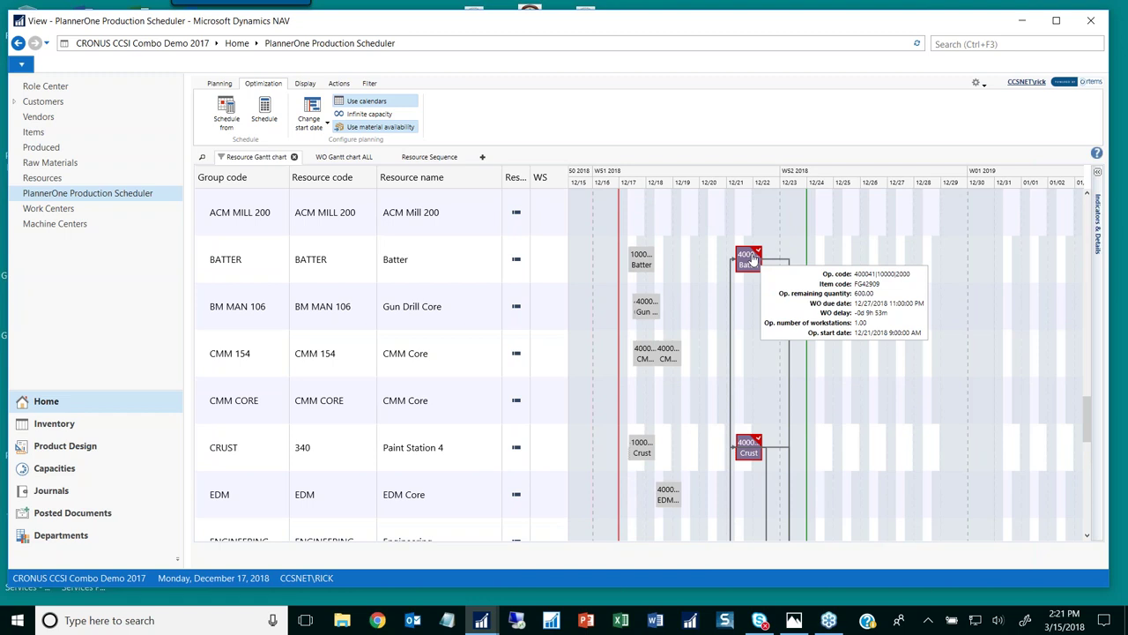
scroll(858, 361, down, 3)
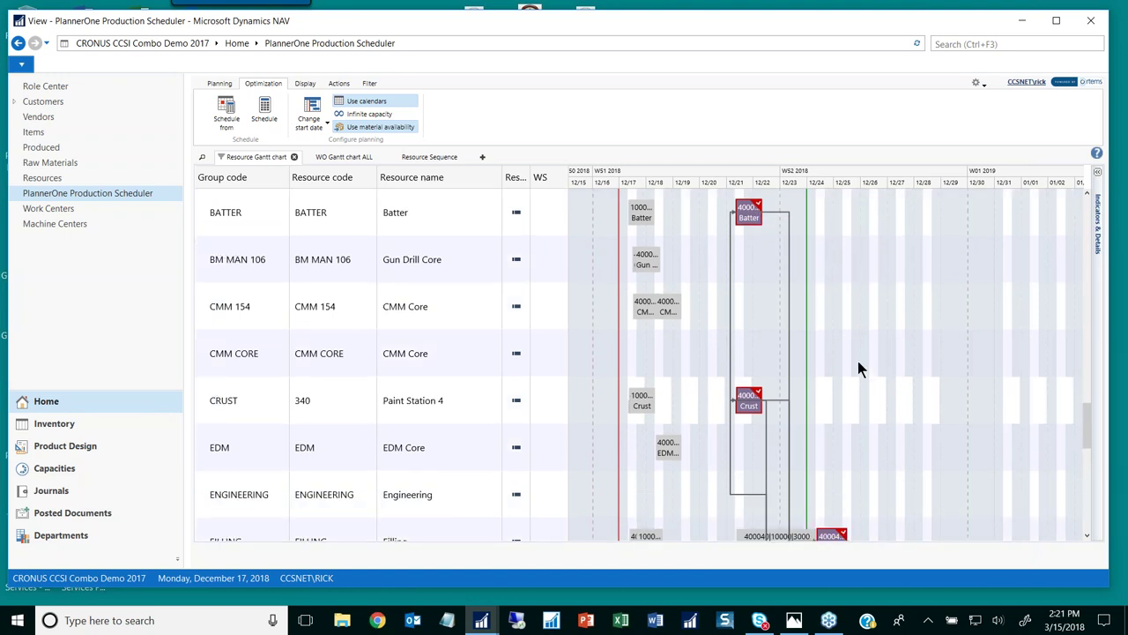
mouse_move(833, 450)
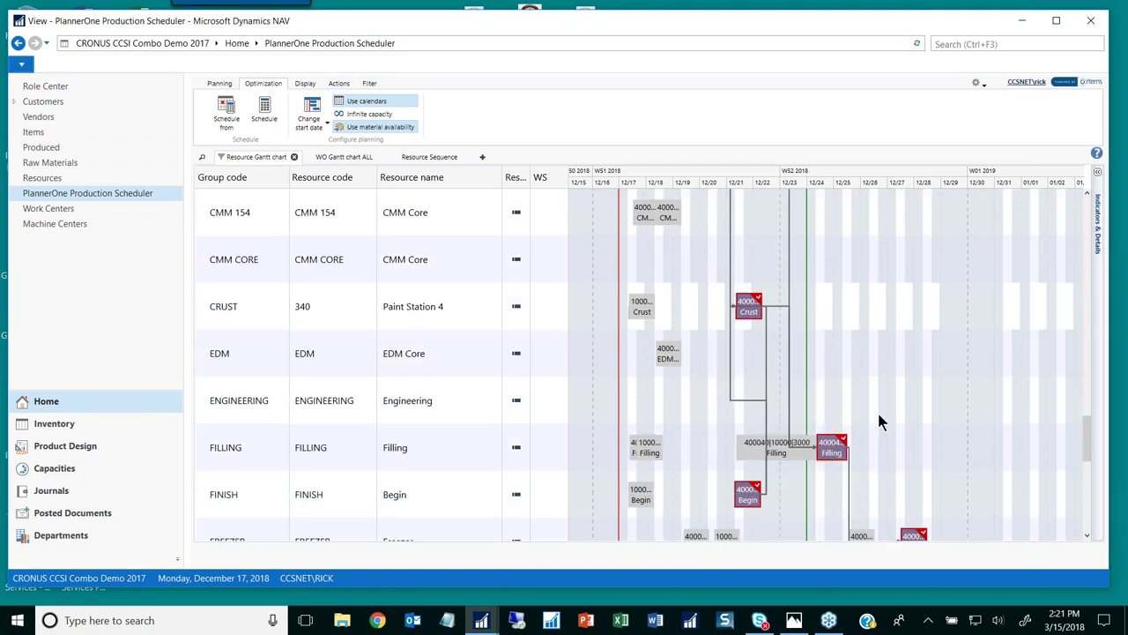
- Examine the highlighted Filling, Oven/Baking and Freezer operations and their details on the Gantt chart
scroll(881, 420, down, 6)
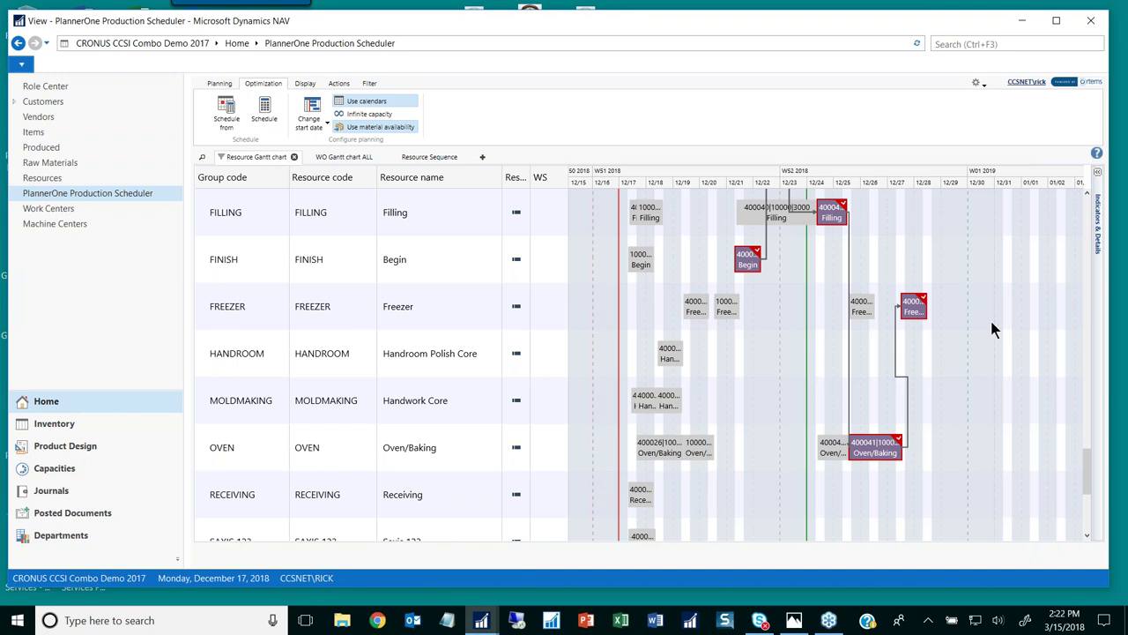
scroll(1011, 366, up, 1)
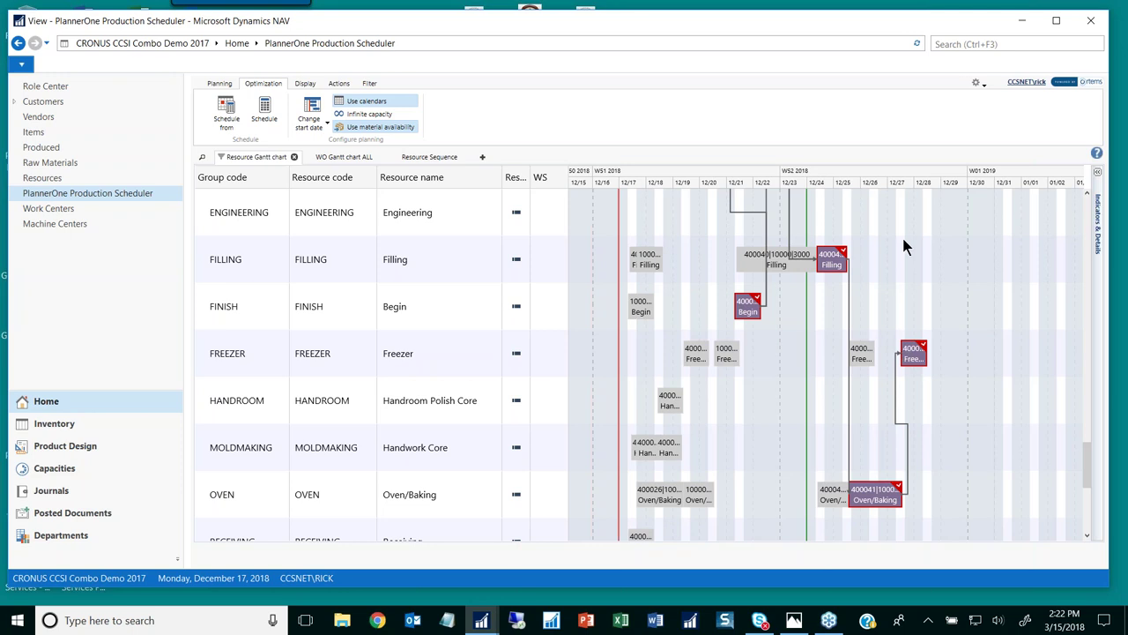
mouse_move(829, 268)
mouse_move(868, 504)
mouse_move(882, 495)
mouse_move(910, 353)
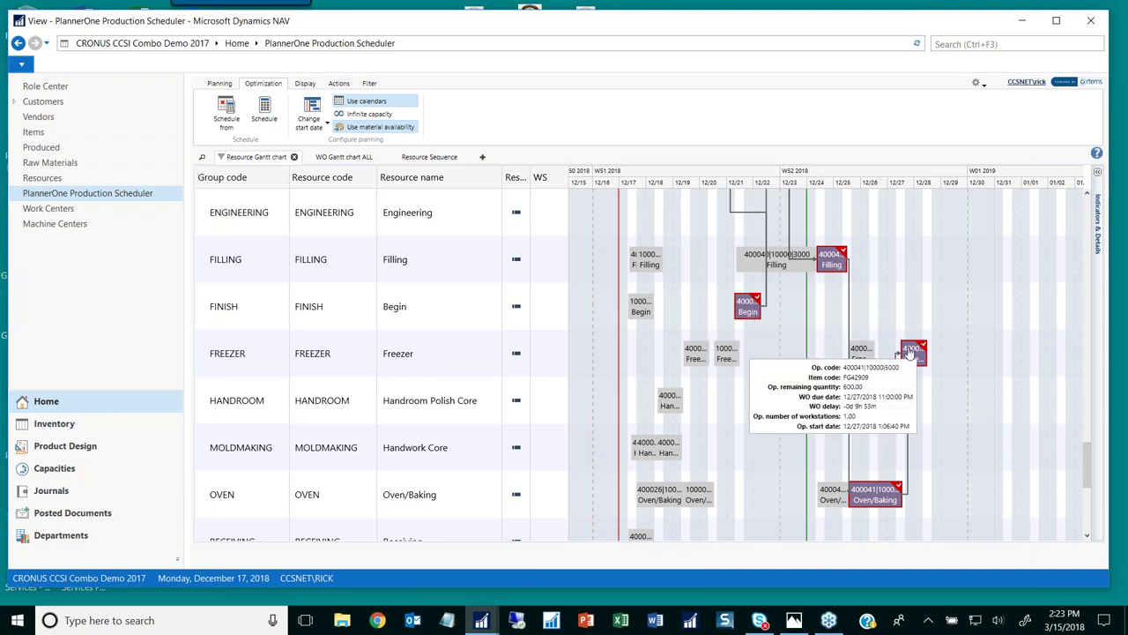
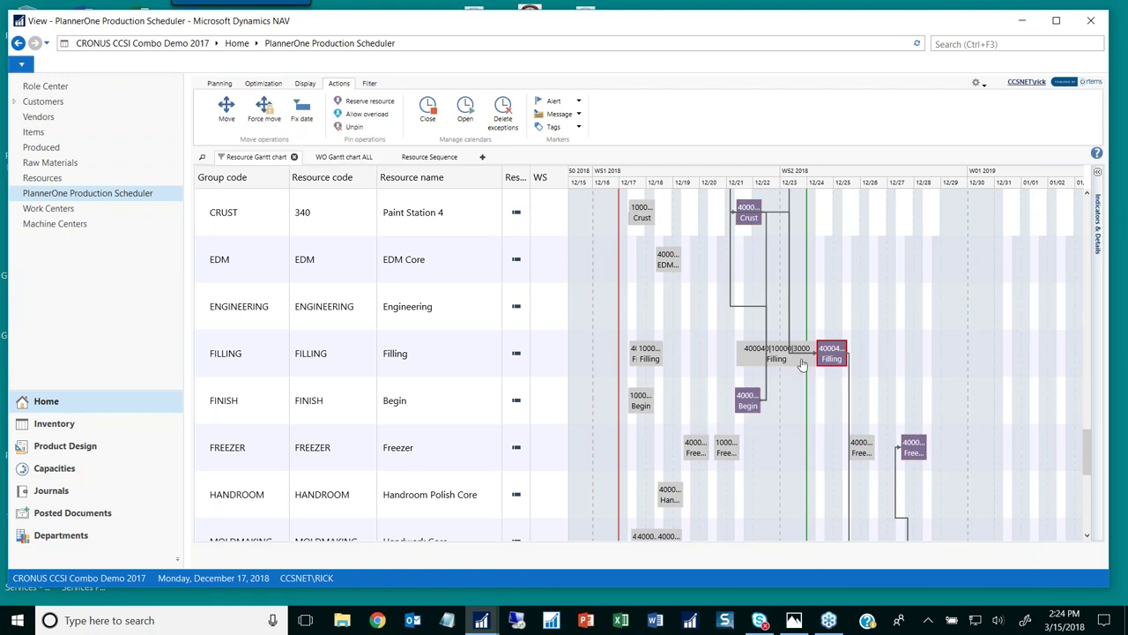
- Move the highlighted Filling operation on the FILLING resource to 12/26 with Fix date
mouse_move(835, 357)
click(301, 107)
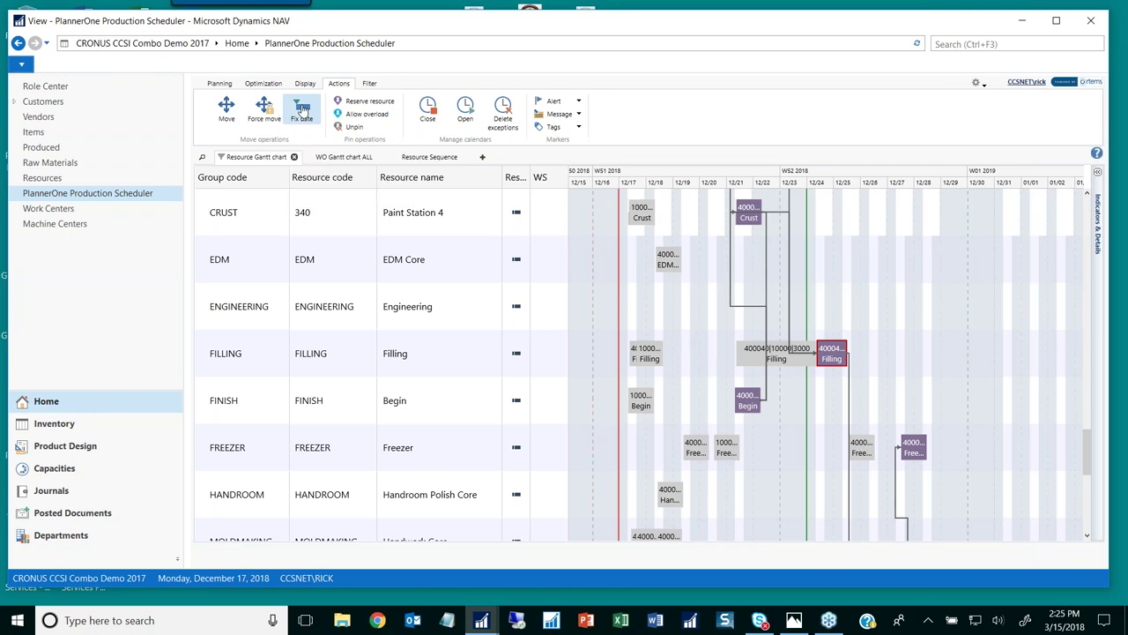
click(834, 357)
drag(833, 354, 888, 350)
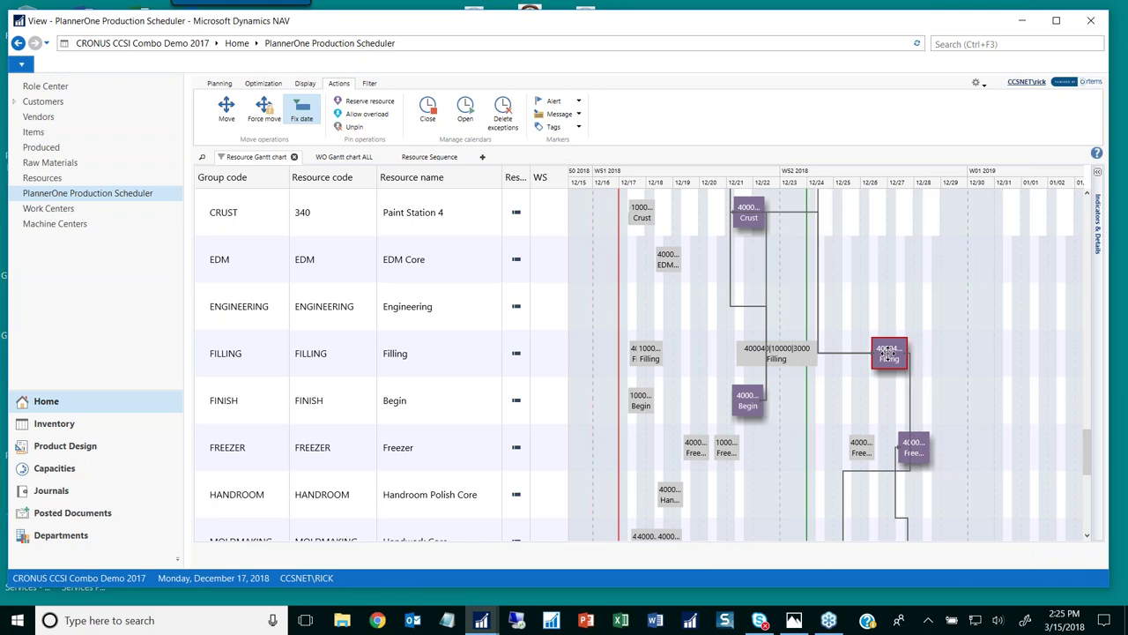
drag(887, 352, 888, 352)
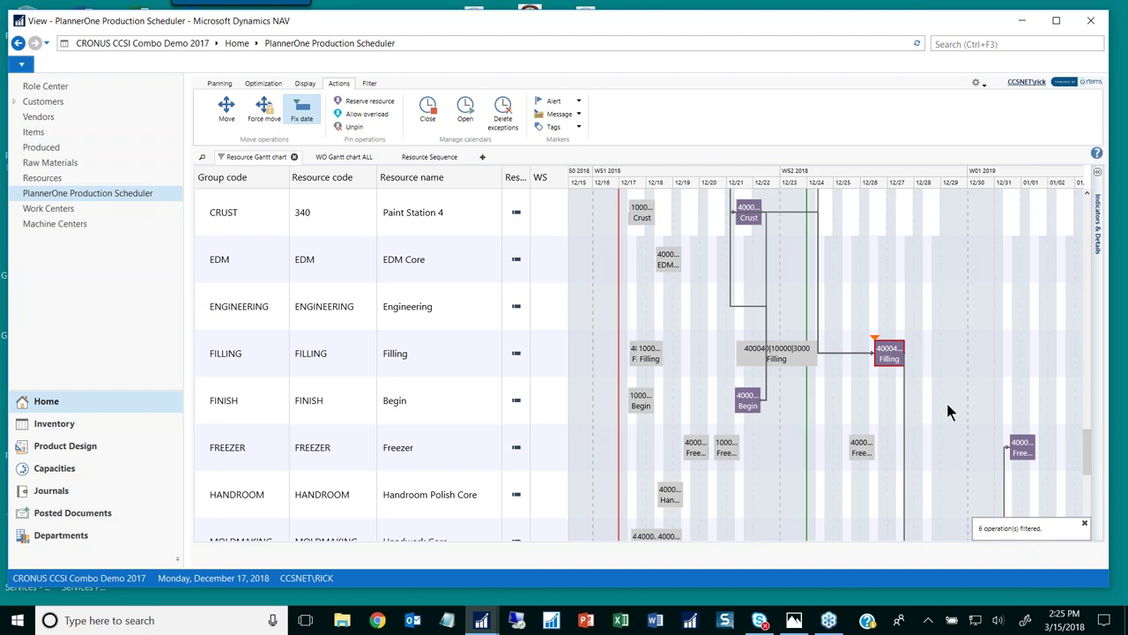
- Mark the moved Filling operation 400041|10000|3000 with a Warning using Message with comment
scroll(954, 392, down, 2)
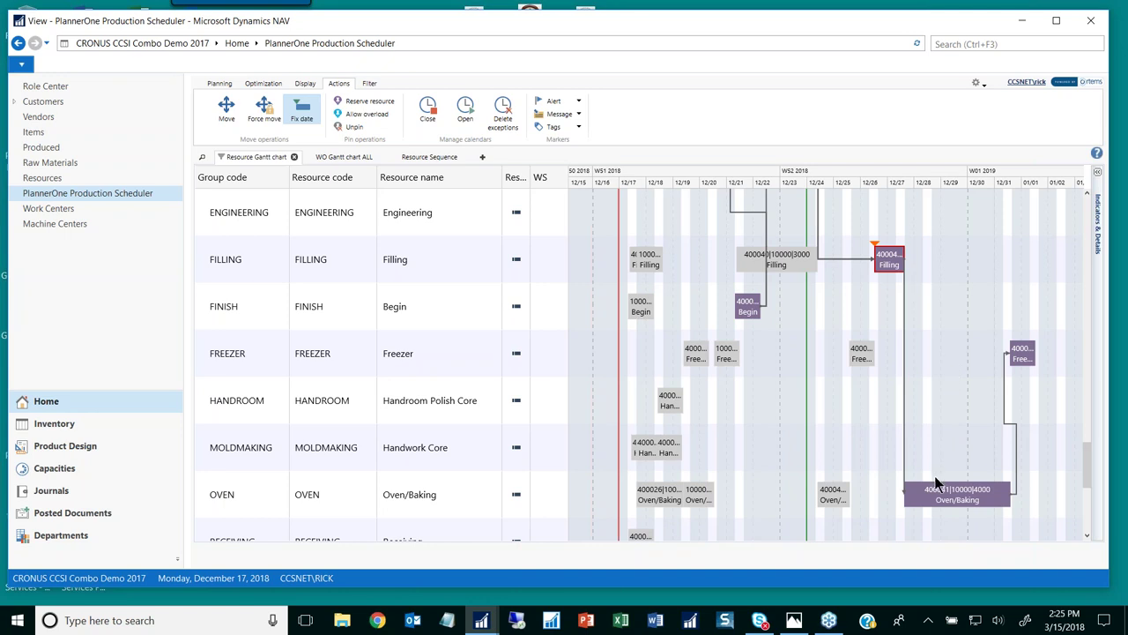
mouse_move(959, 502)
mouse_move(884, 266)
mouse_move(922, 503)
mouse_move(1025, 357)
click(574, 115)
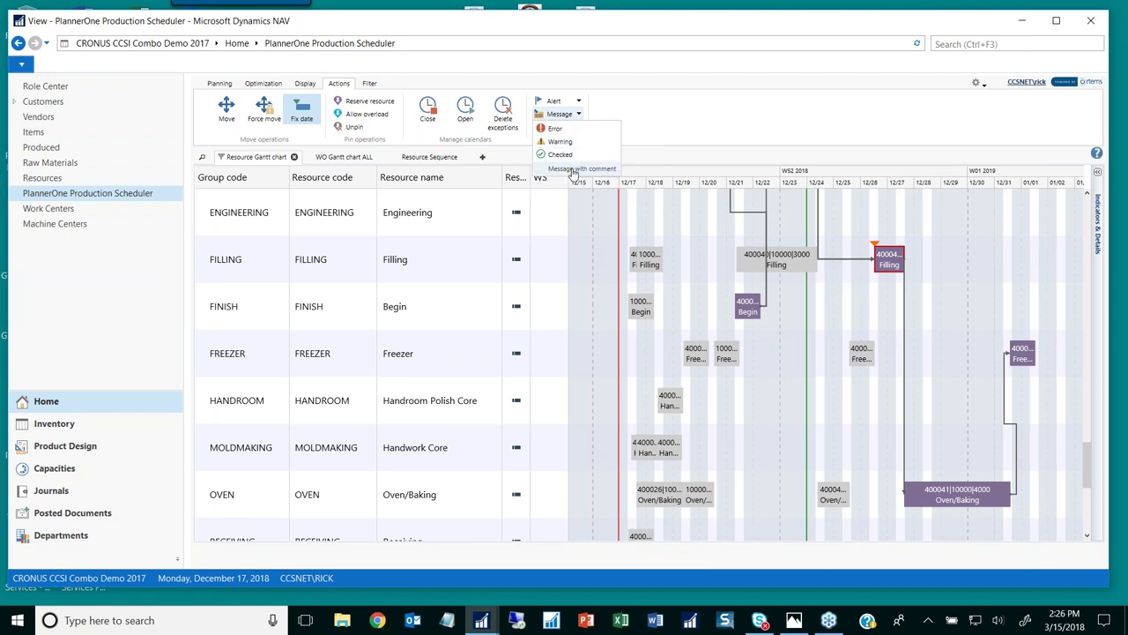
click(573, 170)
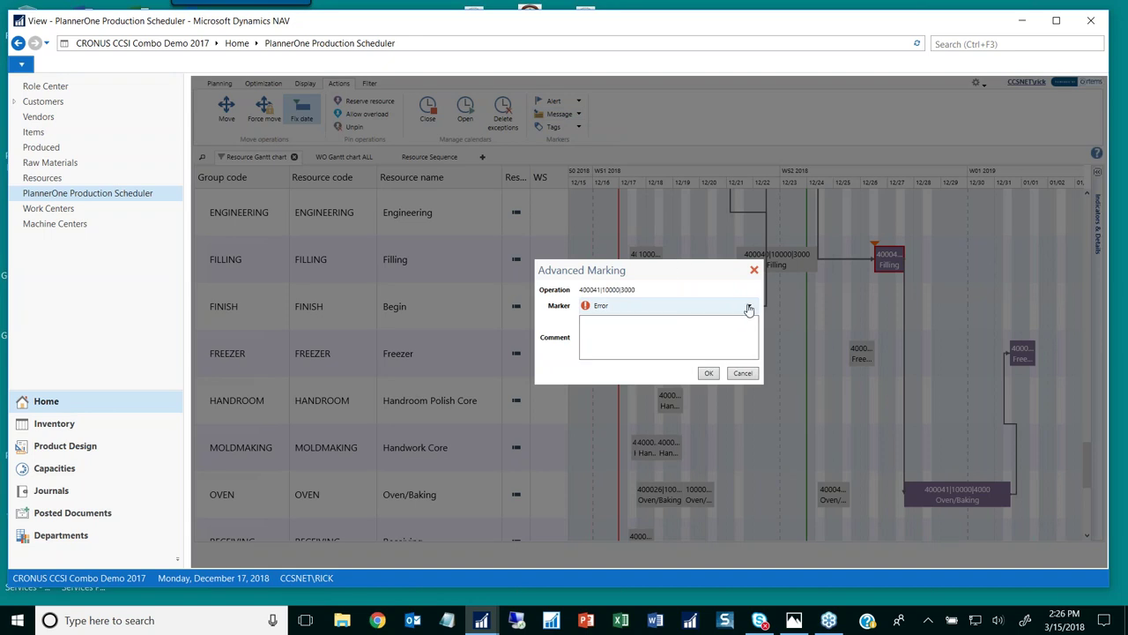
click(748, 308)
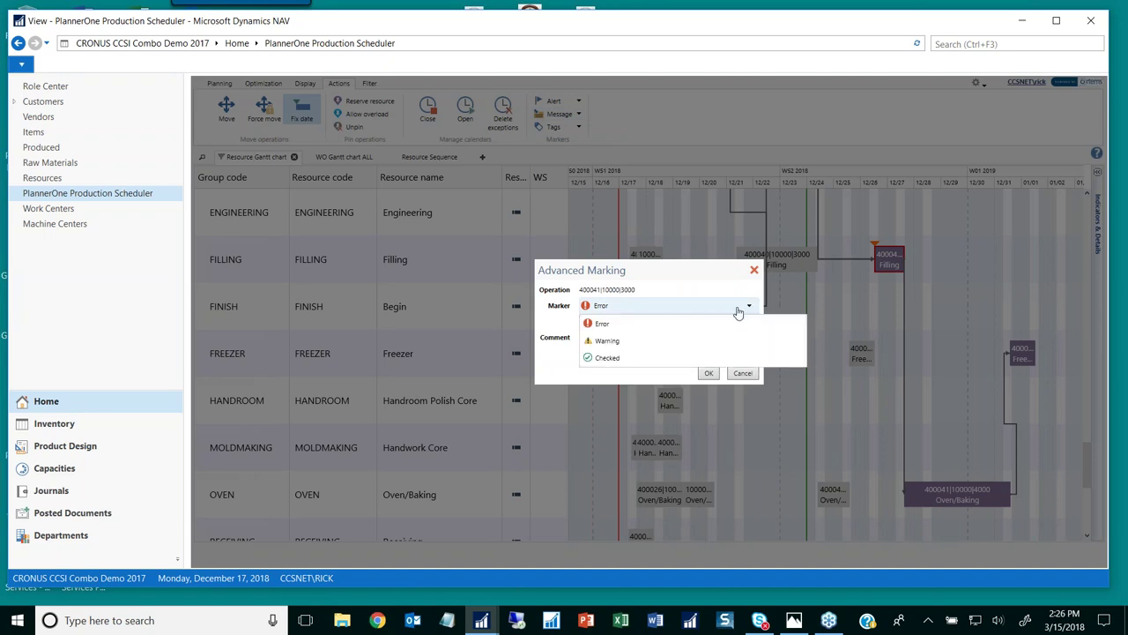
click(607, 342)
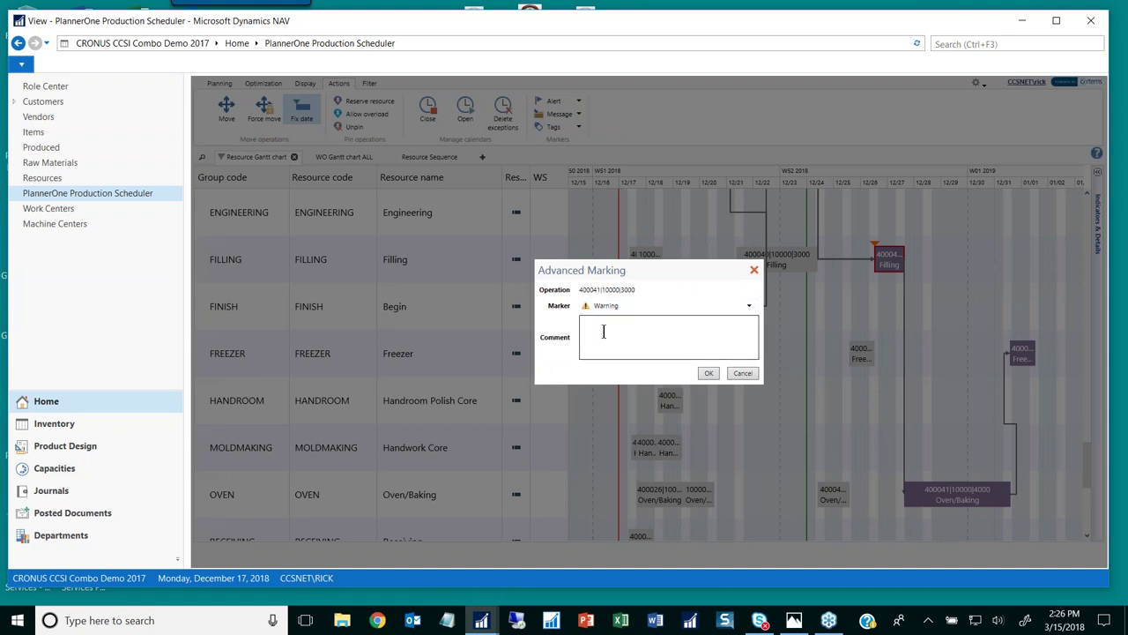
click(710, 374)
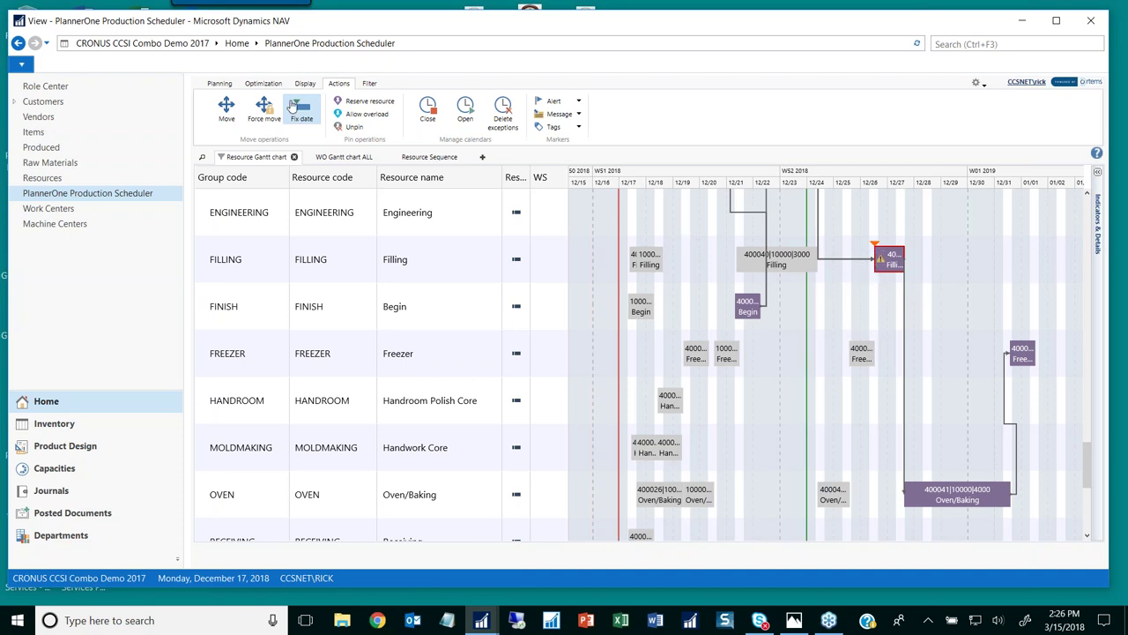
- Select the order's Begin operation on the FINISH resource and cancel the operation filter on the Resource Gantt chart
click(300, 113)
mouse_move(747, 315)
click(751, 314)
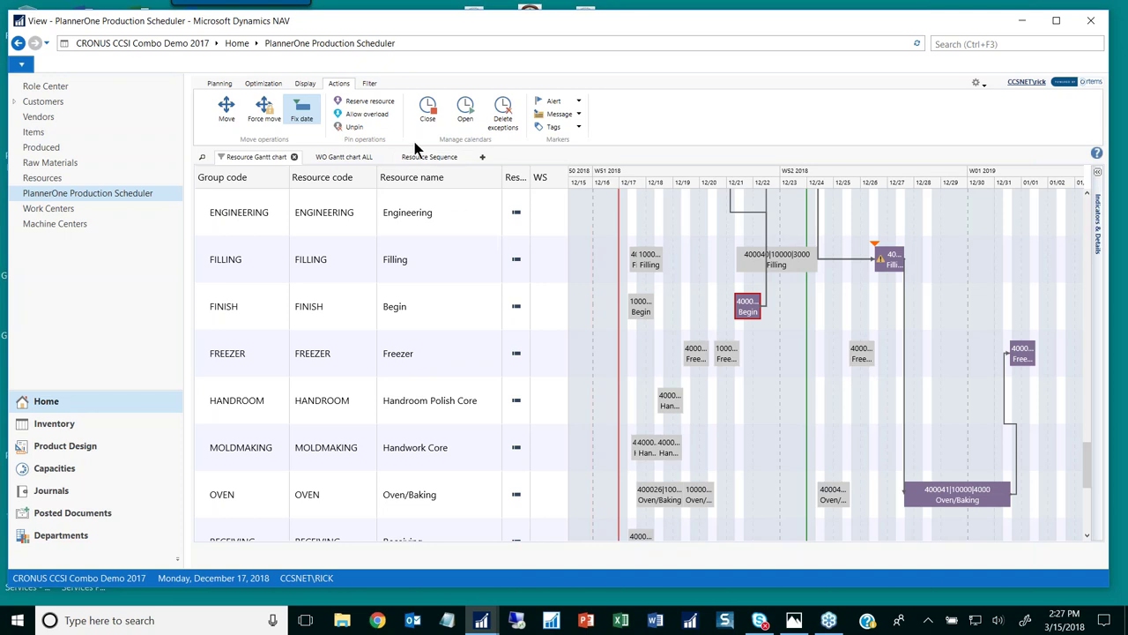
click(369, 84)
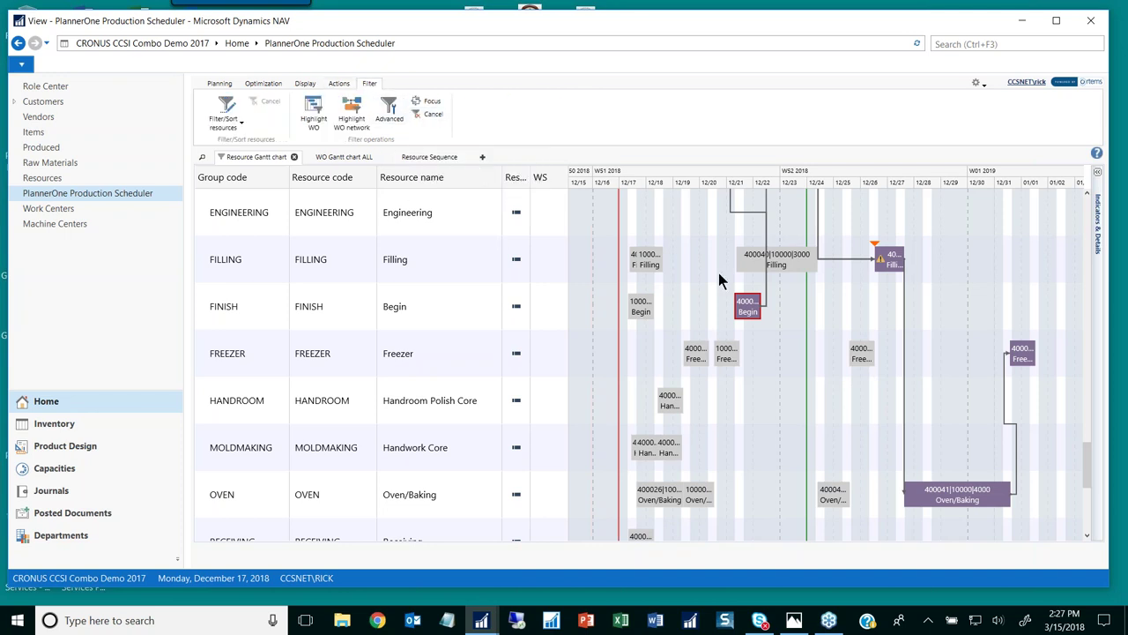
click(430, 115)
click(430, 114)
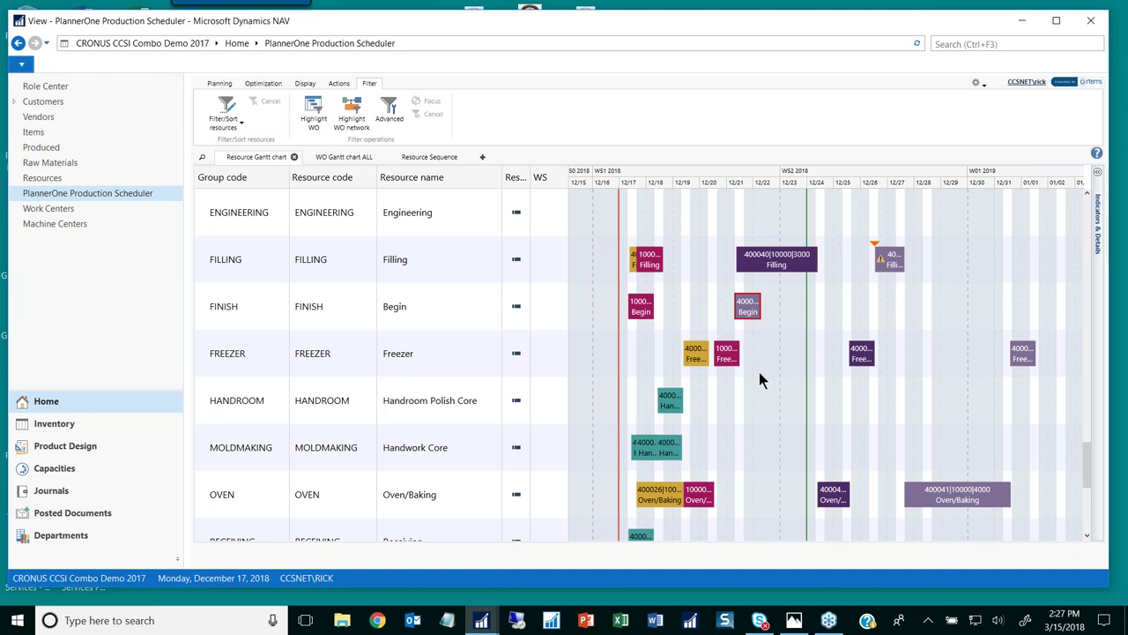
- Color the Resource Gantt chart operations by Item
click(307, 83)
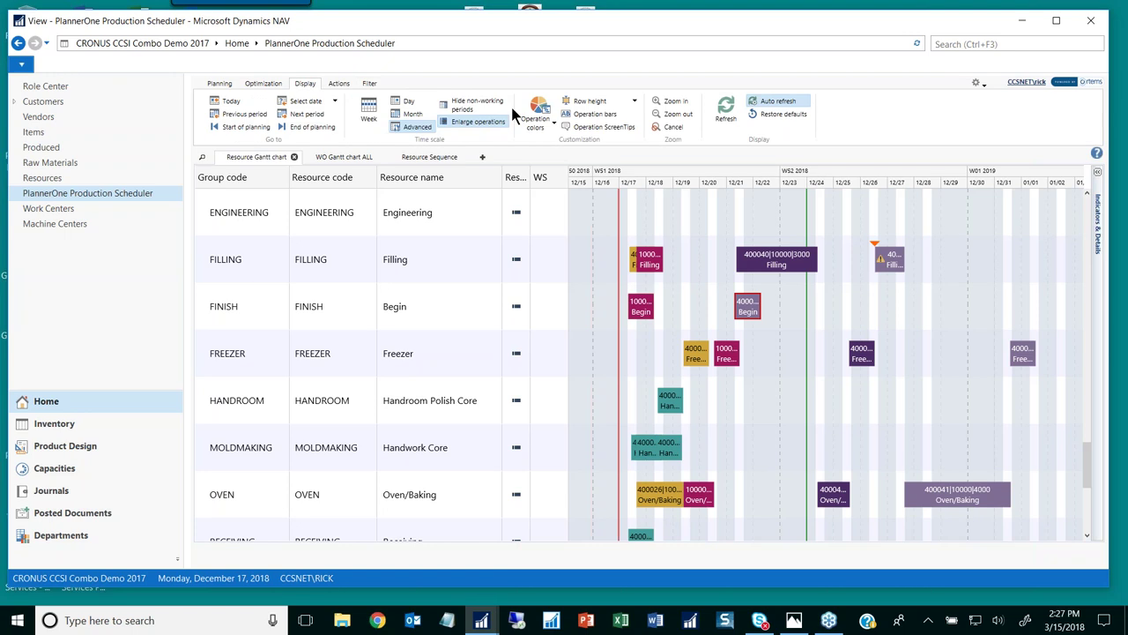
click(540, 113)
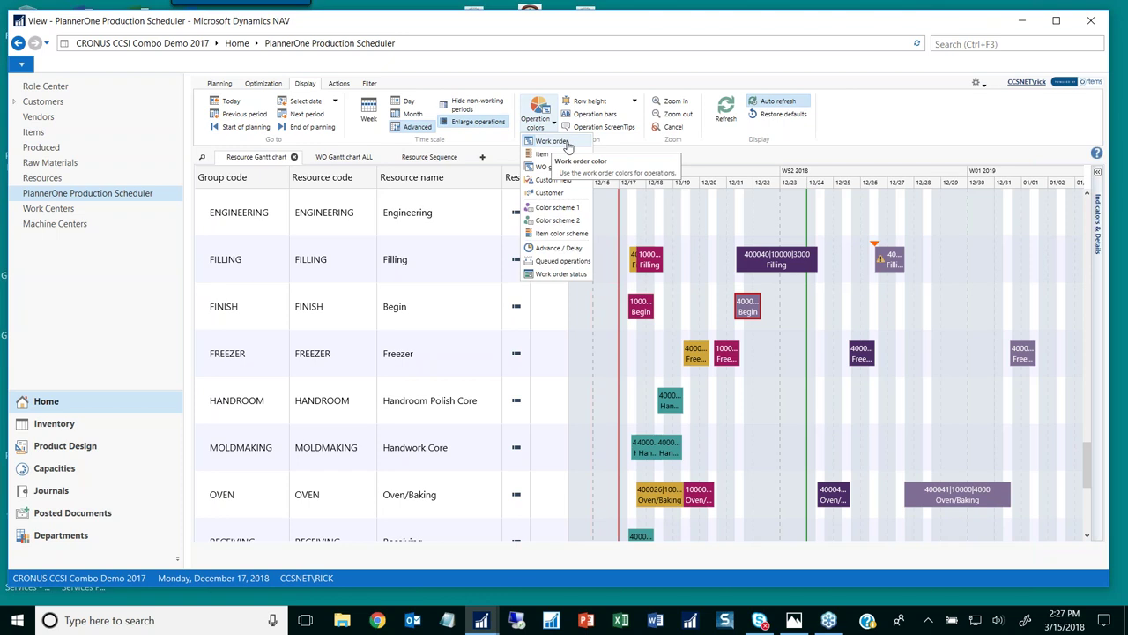
click(541, 159)
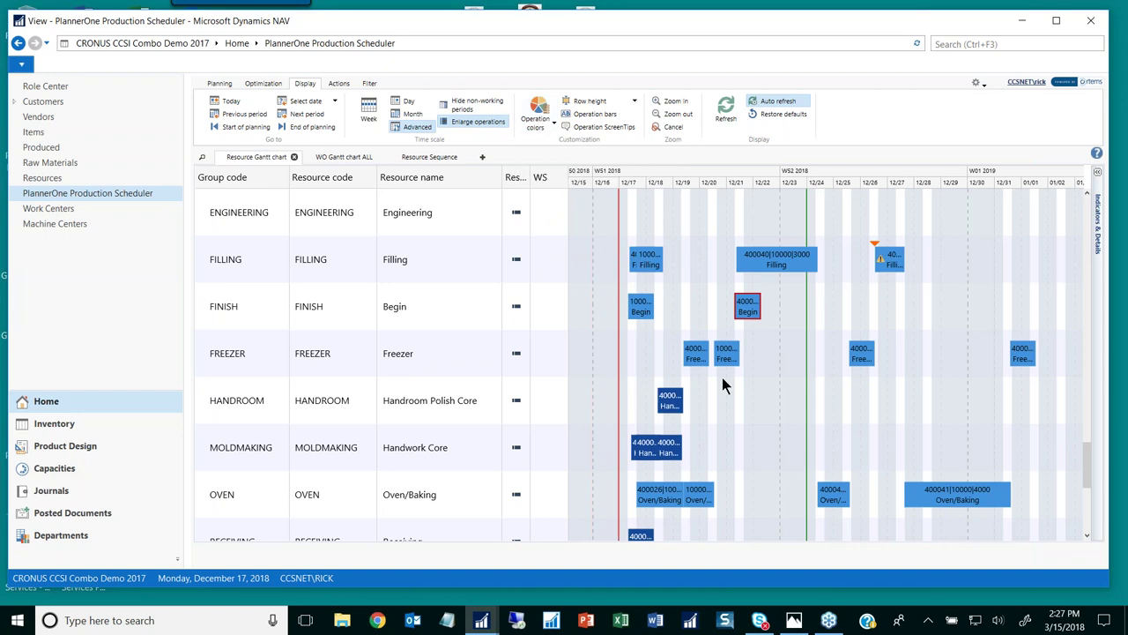
- Try Color scheme 1 and Work order status as the operation colors on the Resource Gantt chart
click(540, 107)
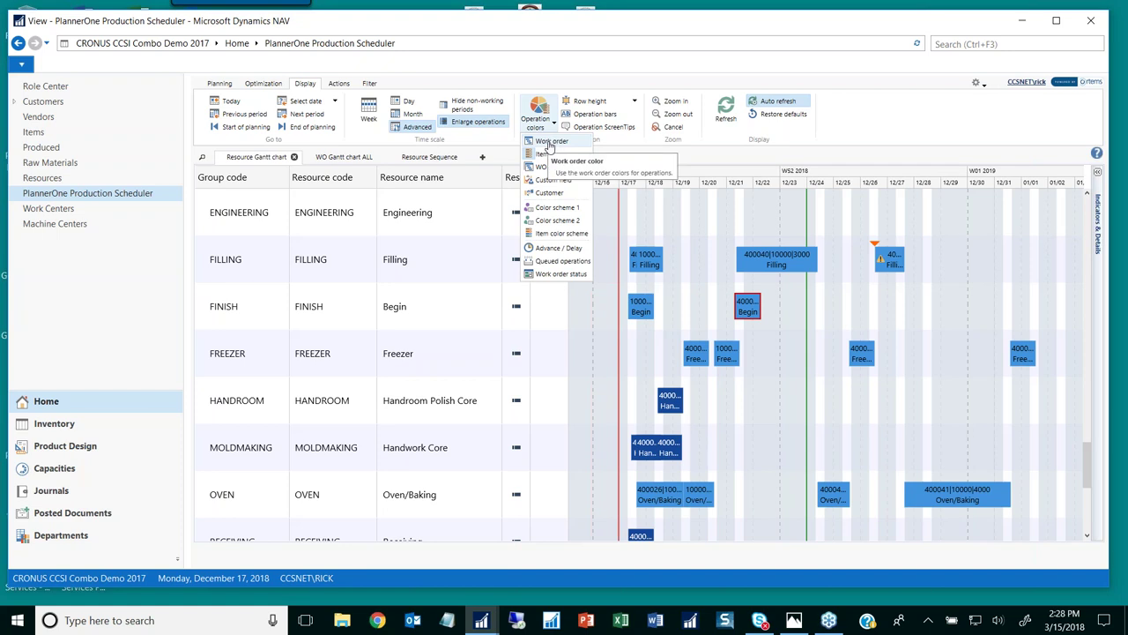
click(556, 208)
click(544, 113)
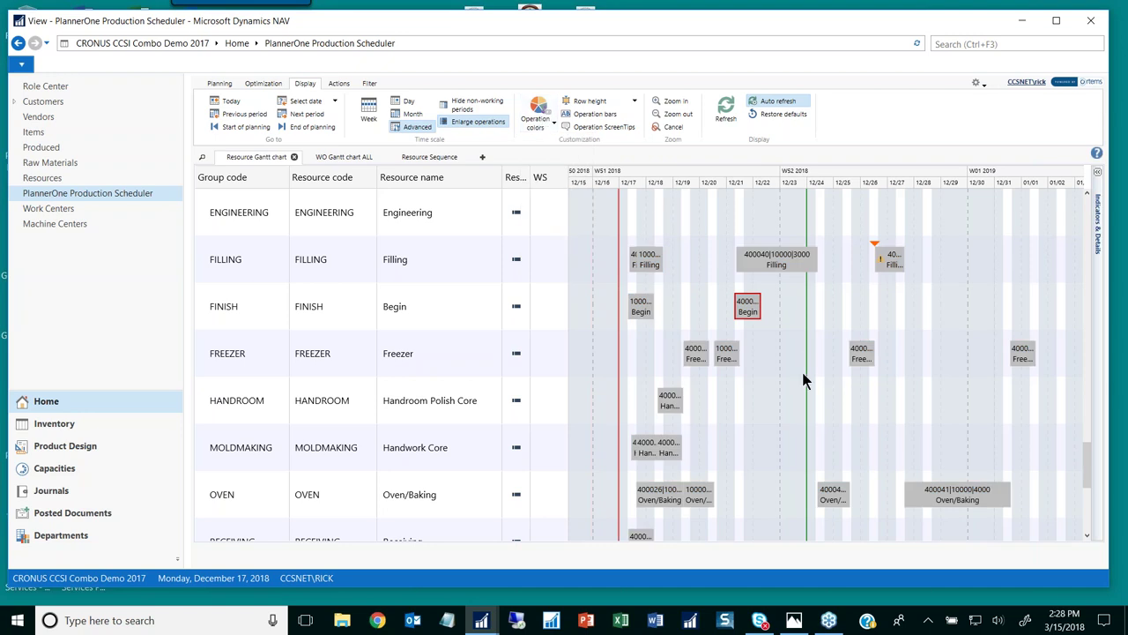
click(538, 113)
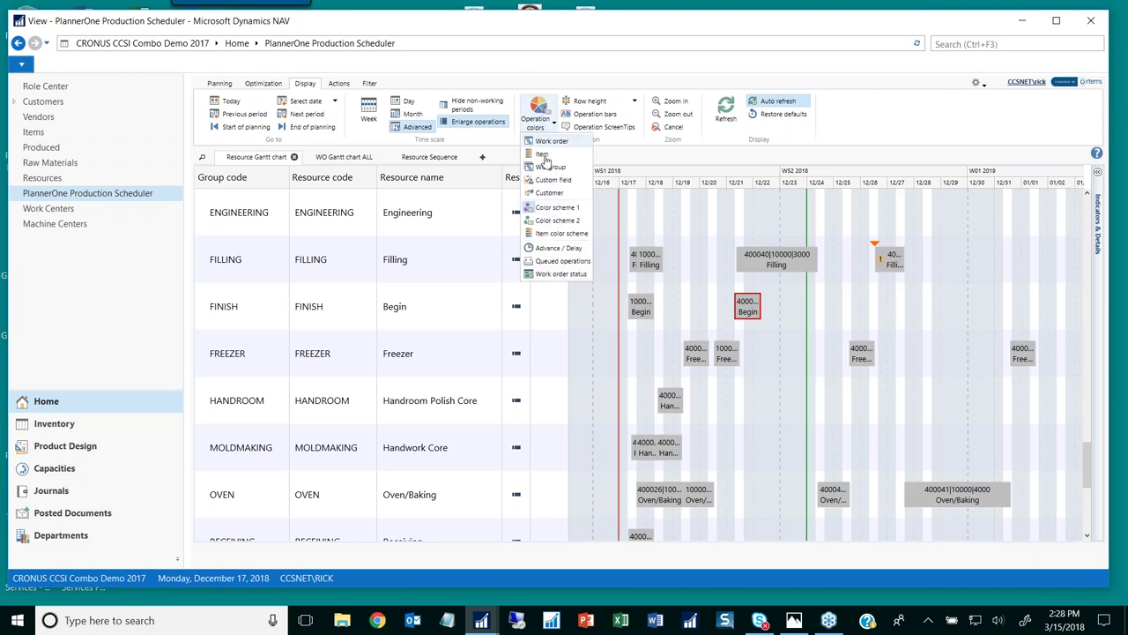
click(550, 274)
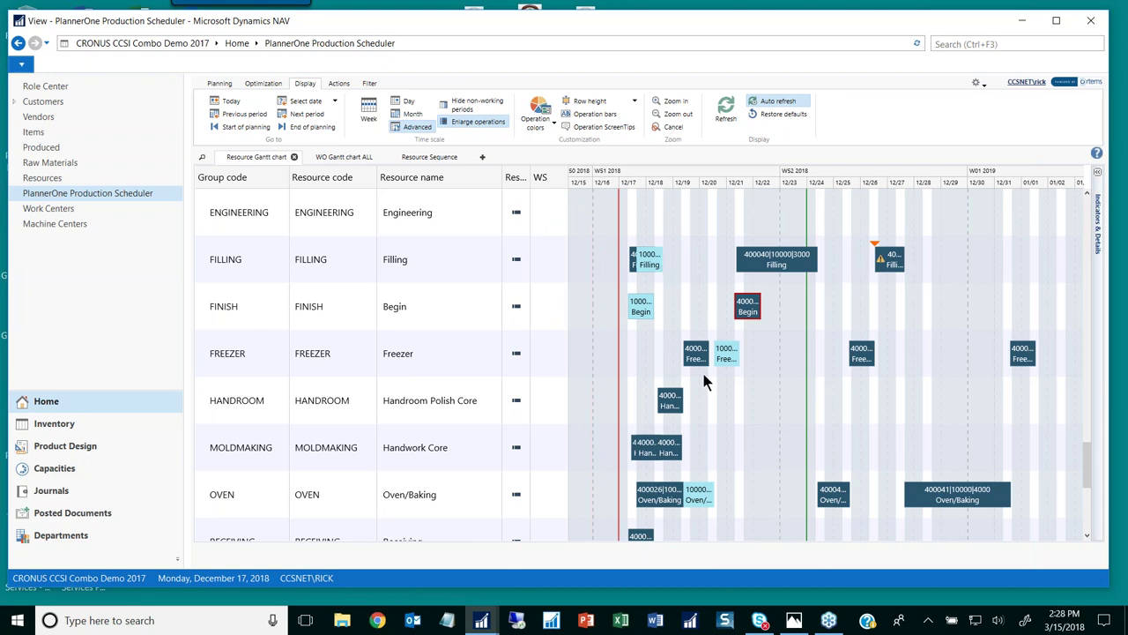
- Color the Resource Gantt chart operations by Advance / Delay
click(540, 117)
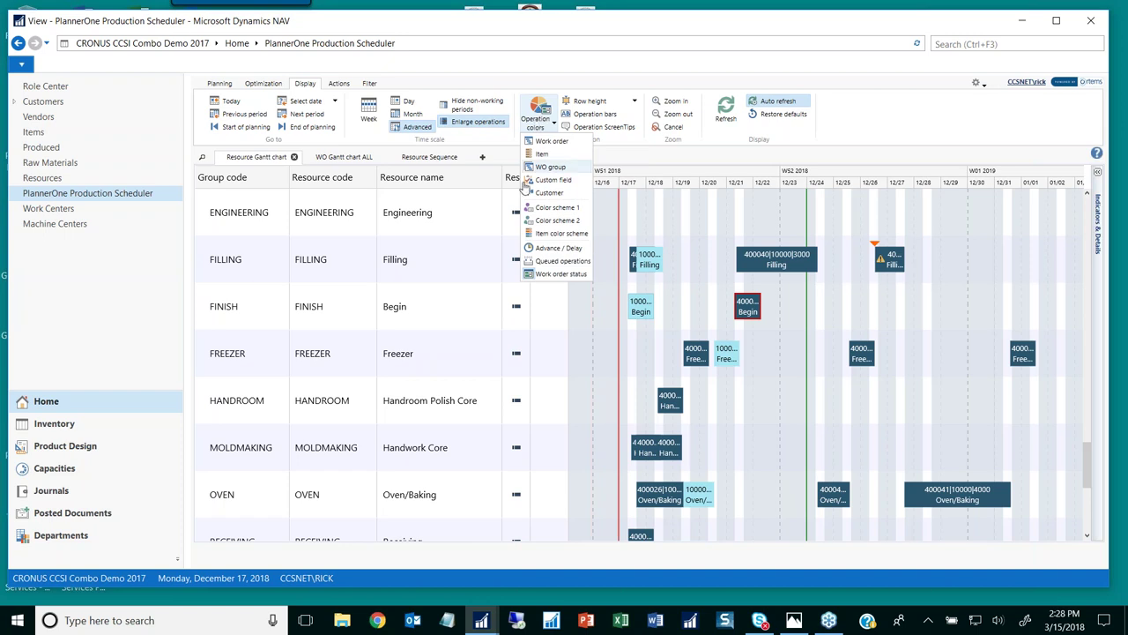
click(545, 250)
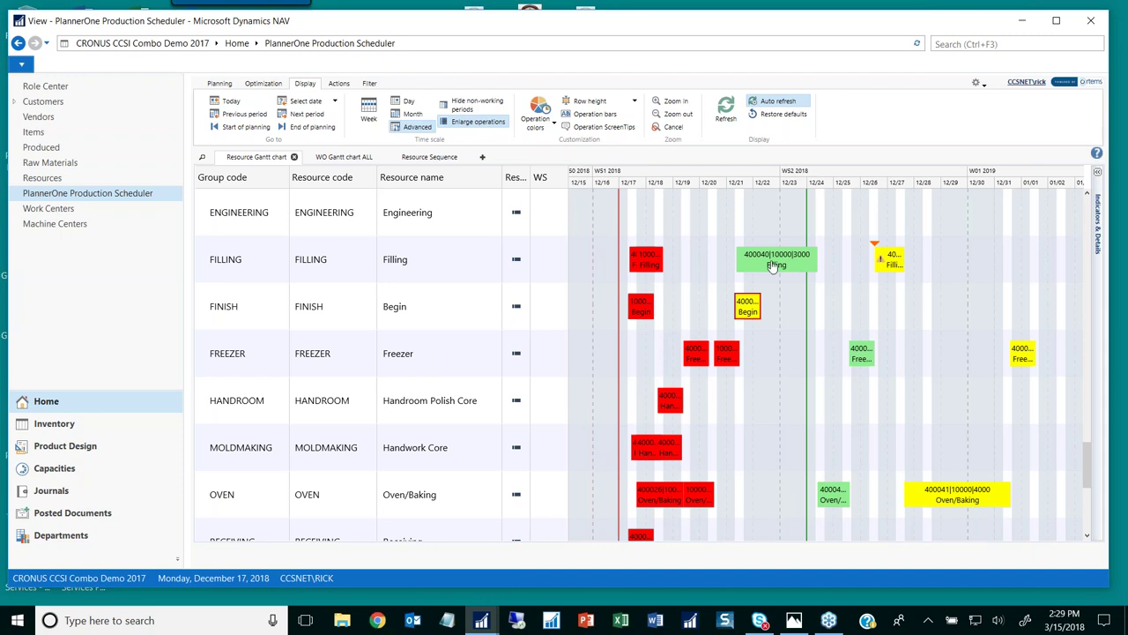
click(536, 119)
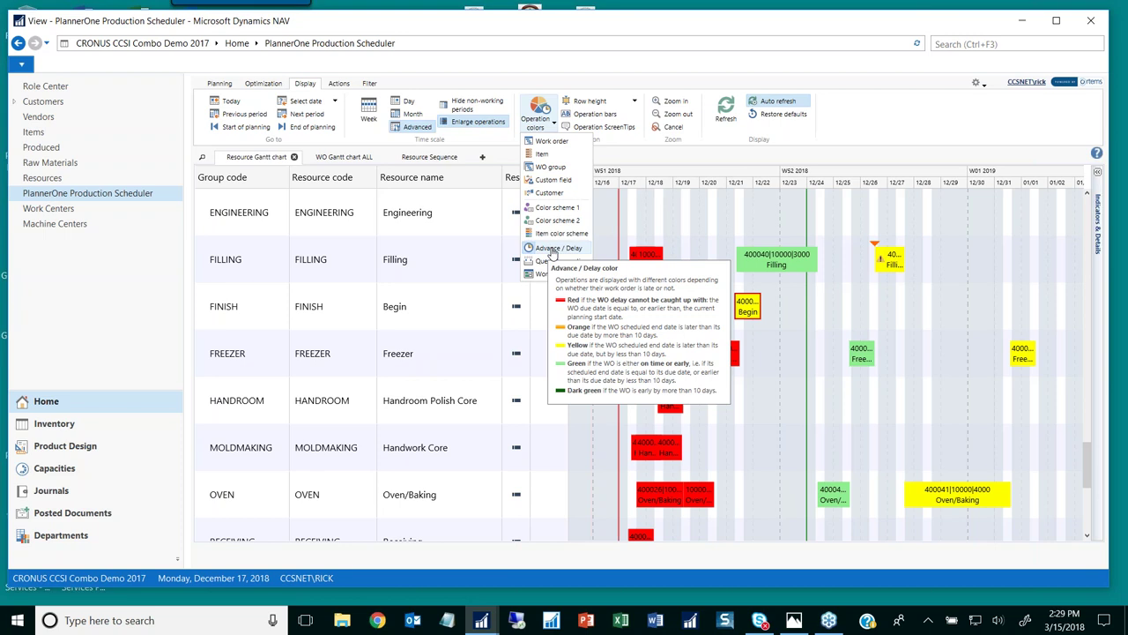
click(553, 251)
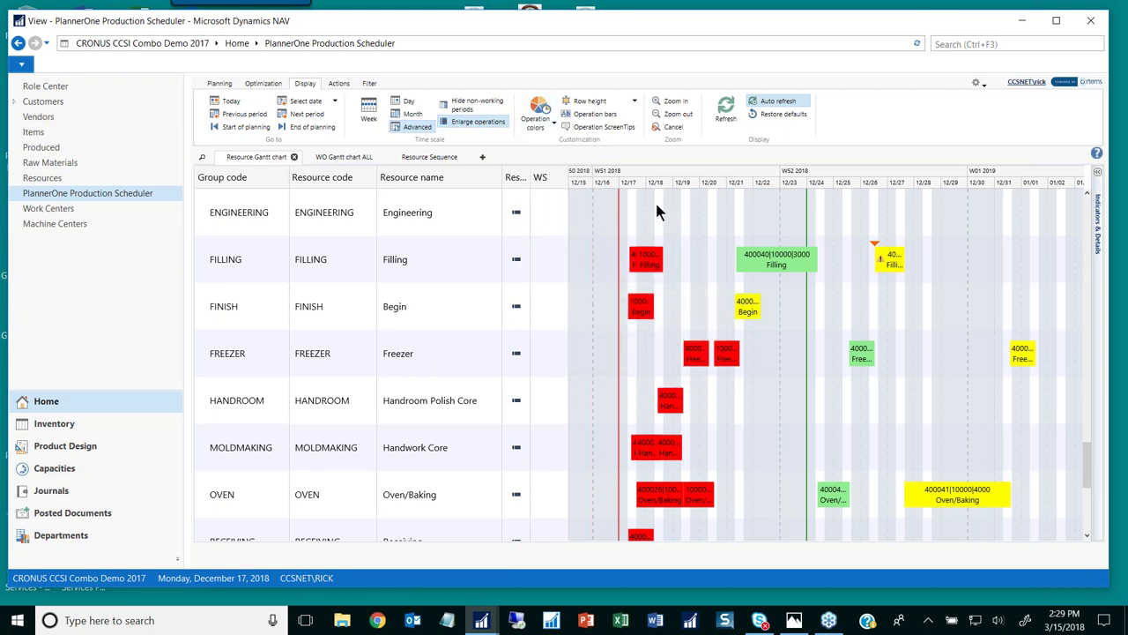
- Find the 600-unit 40 oz. Strawberry Swirl work order in the WO Gantt chart ALL view
click(348, 161)
click(345, 158)
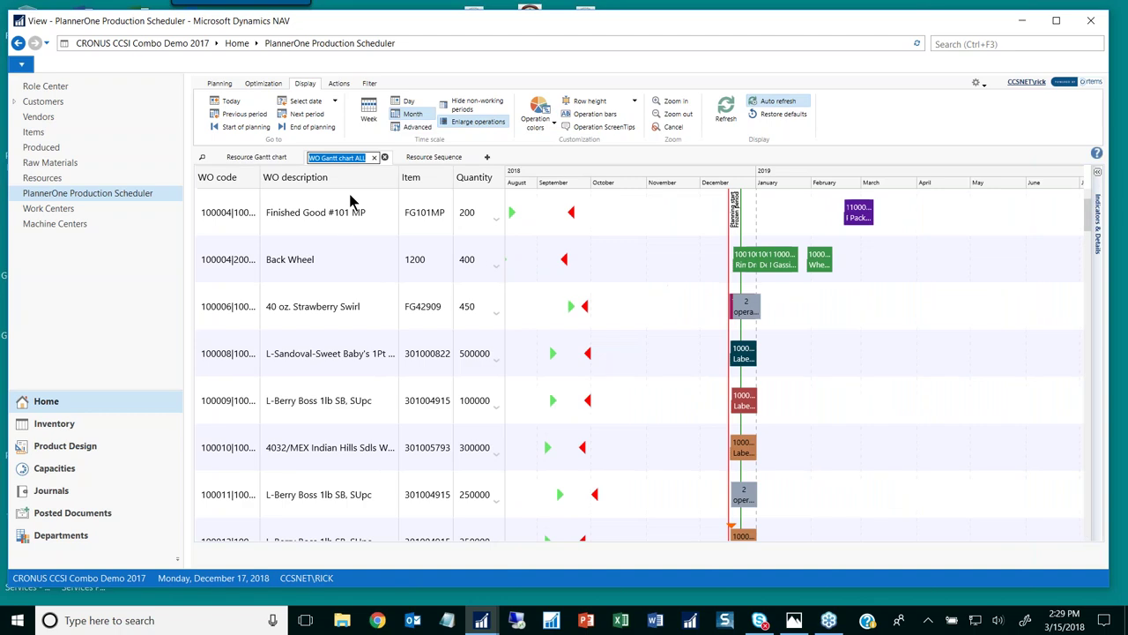
key(Return)
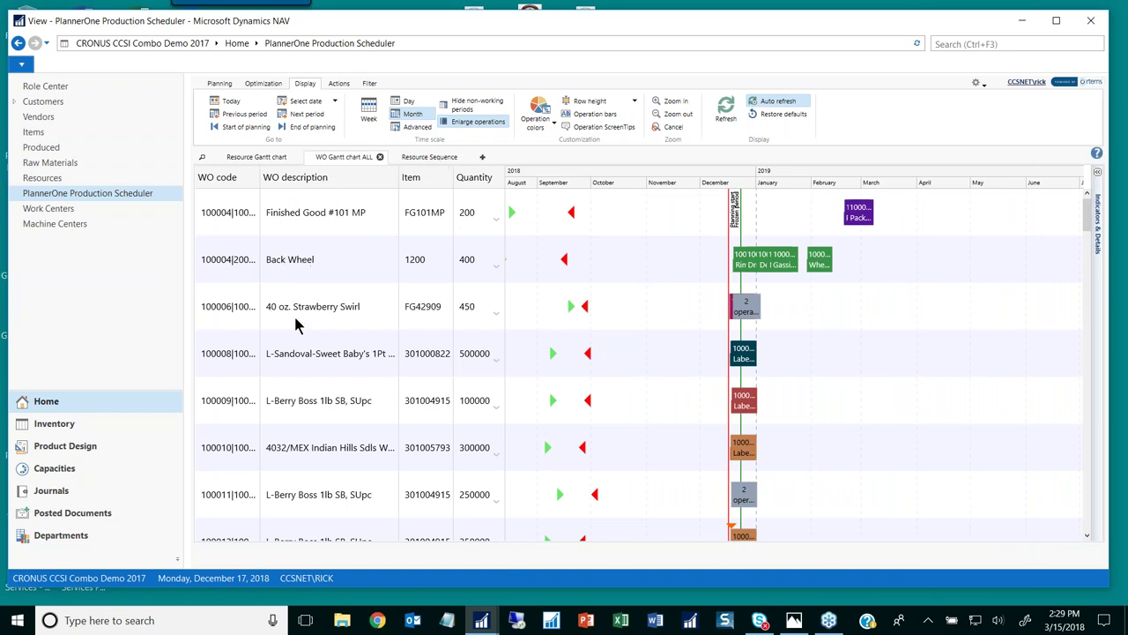
scroll(287, 290, down, 4)
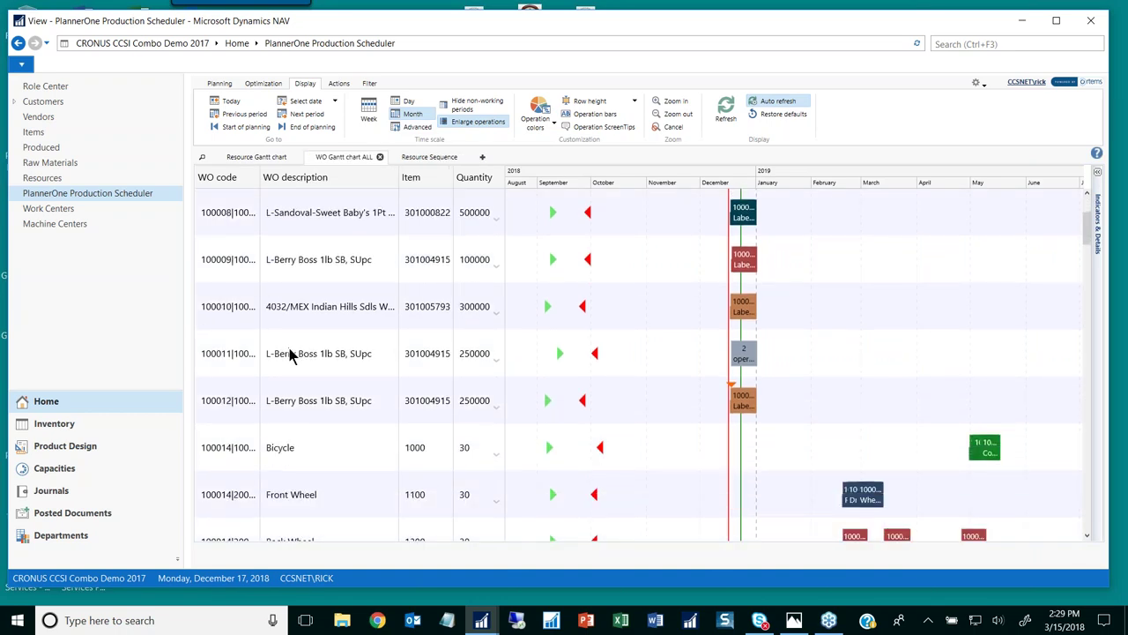
scroll(291, 353, down, 2)
scroll(287, 350, down, 3)
scroll(286, 351, down, 13)
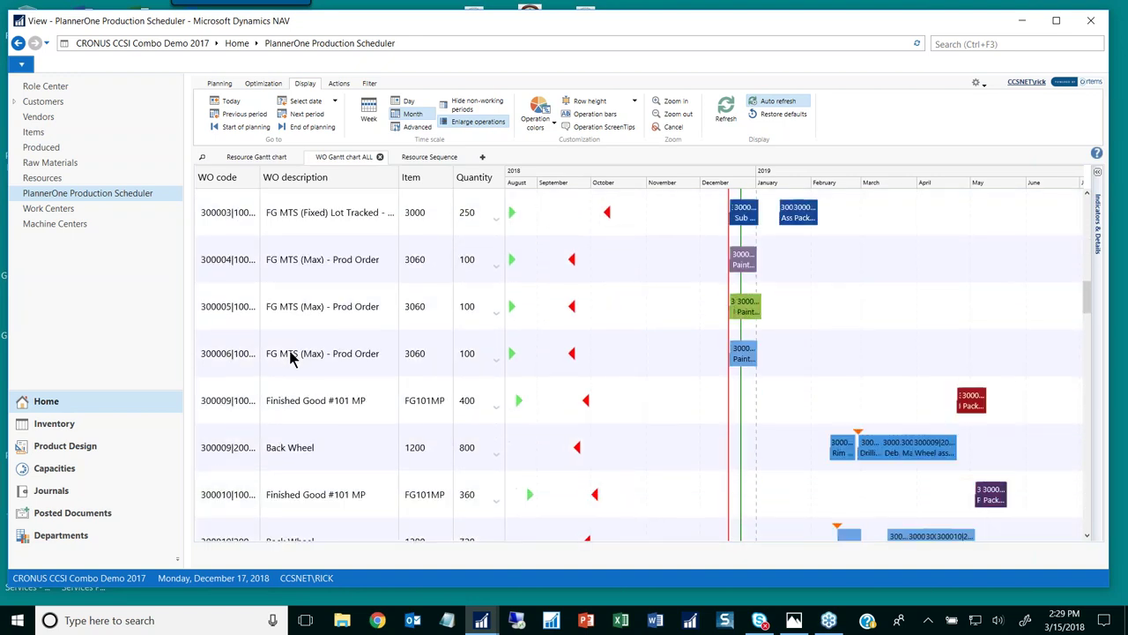
scroll(288, 349, down, 10)
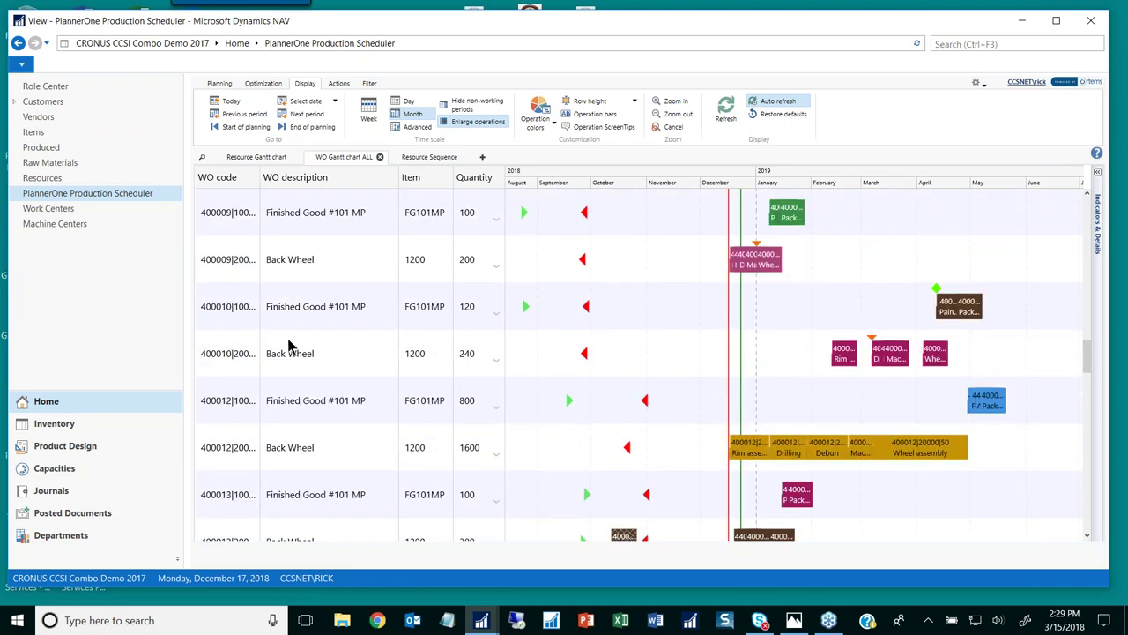
scroll(292, 347, down, 3)
scroll(292, 347, down, 12)
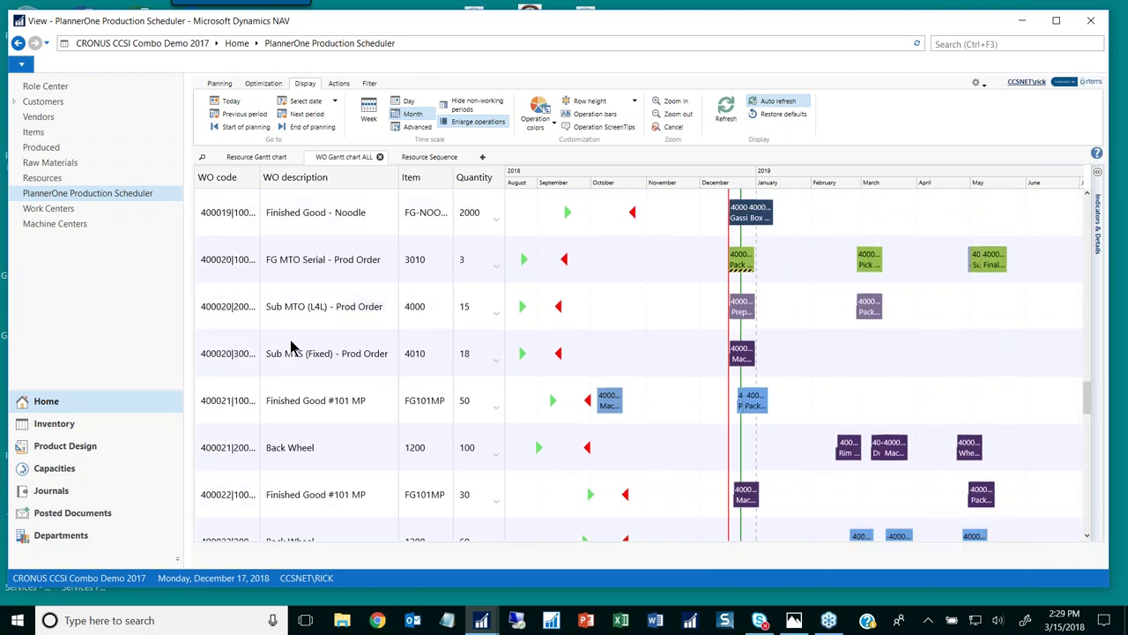
scroll(293, 347, down, 5)
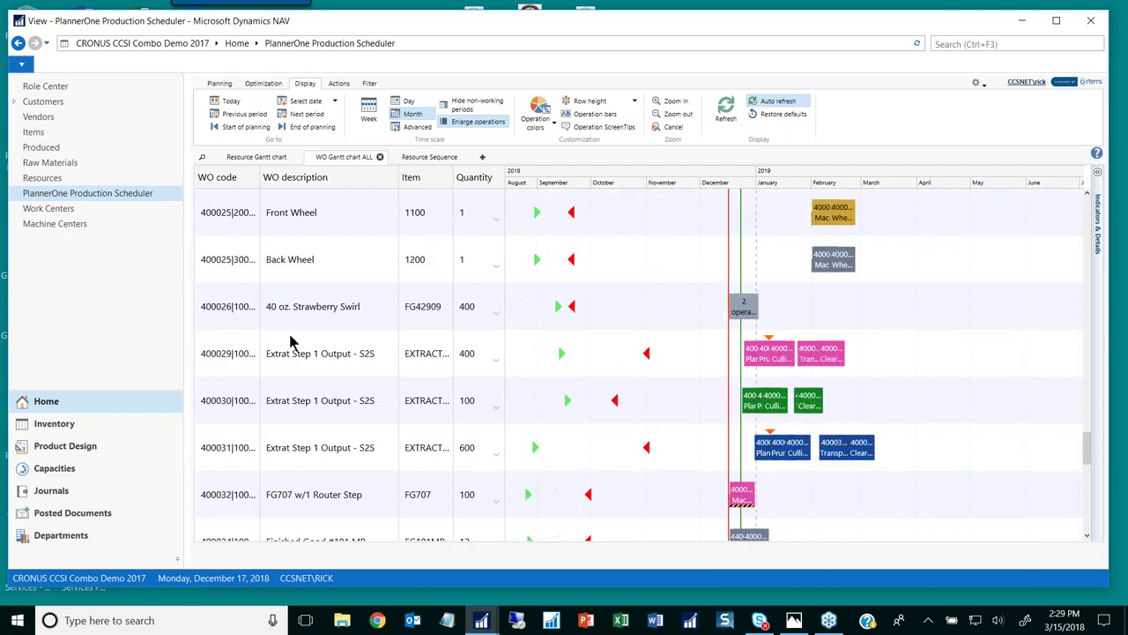
scroll(292, 342, down, 12)
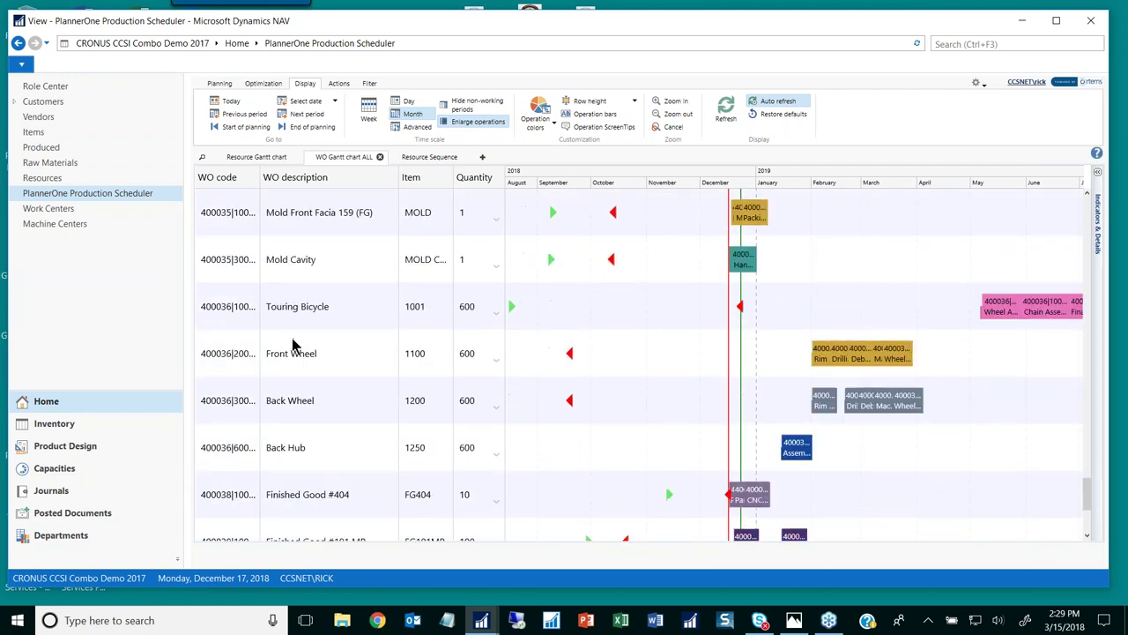
scroll(293, 347, down, 5)
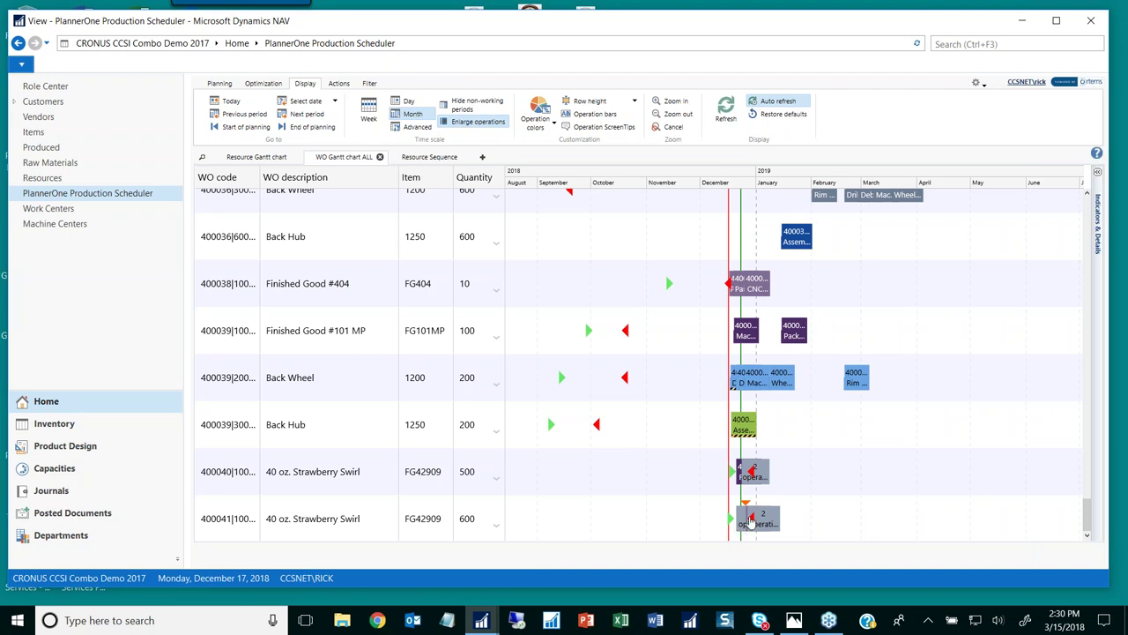
- Turn off Enlarge operations in the WO Gantt chart ALL view and examine the work orders' operations against their date markers
click(467, 123)
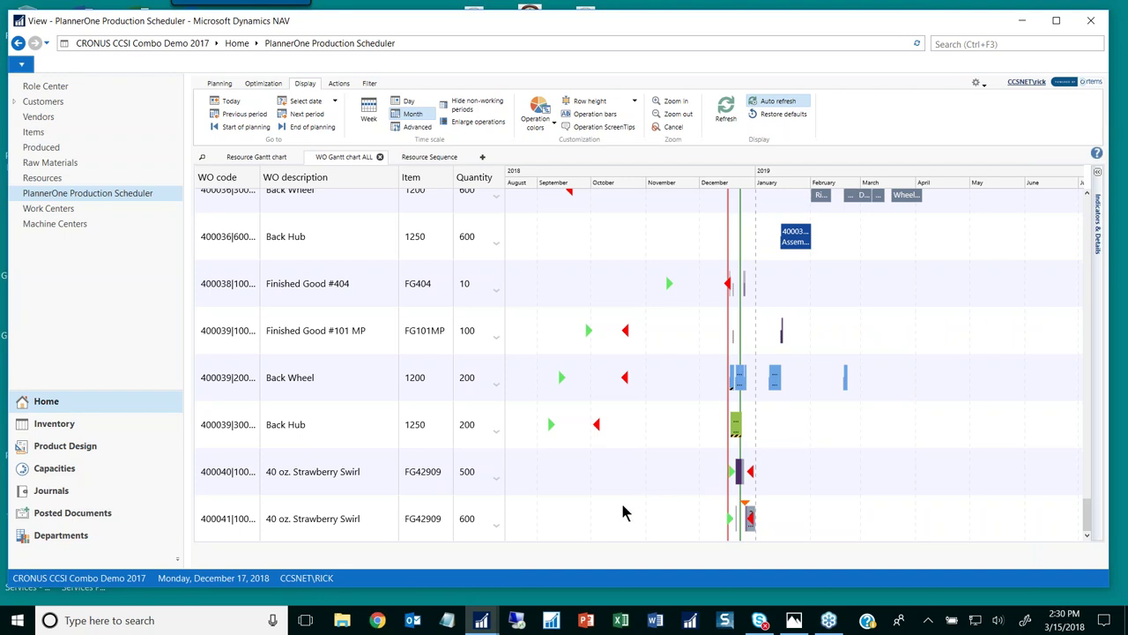
scroll(623, 511, up, 1)
scroll(623, 512, up, 1)
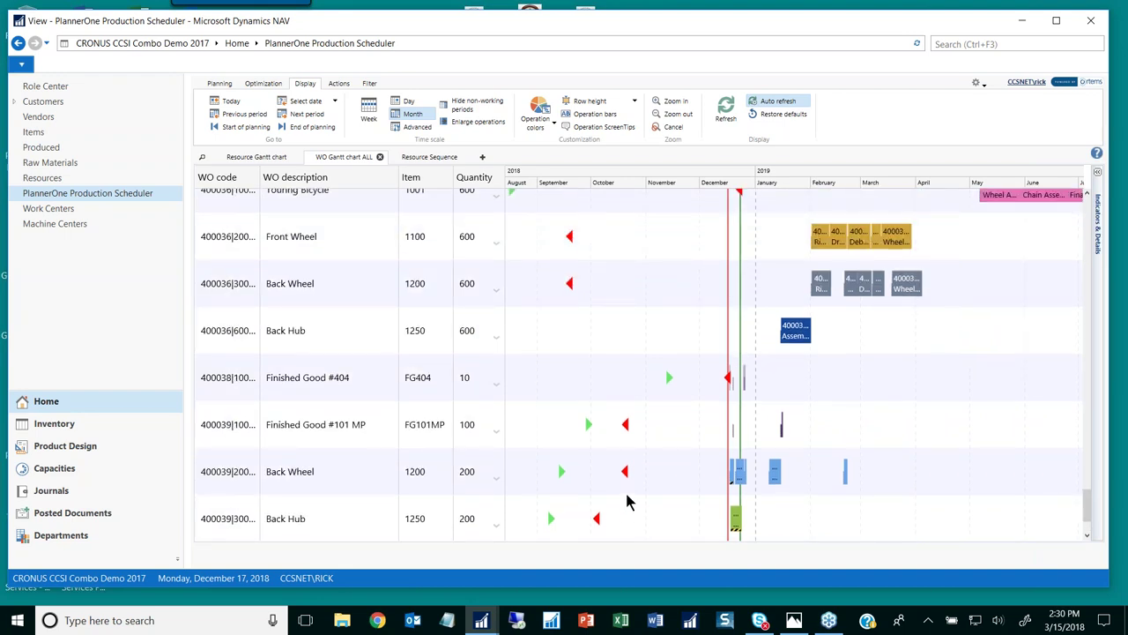
scroll(626, 501, up, 1)
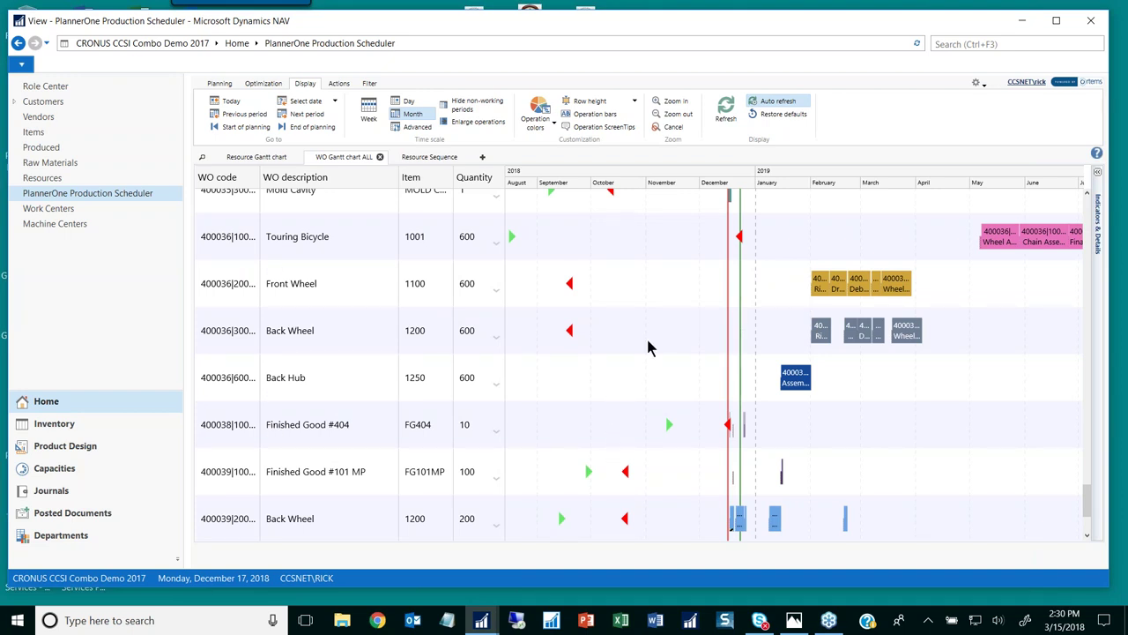
drag(663, 341, 726, 327)
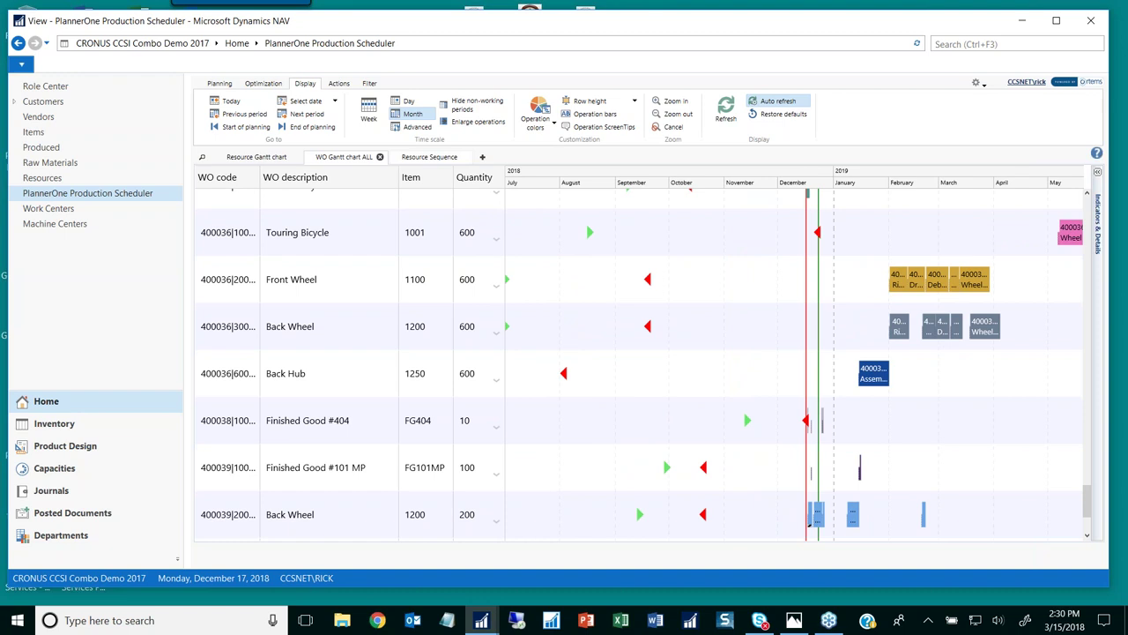
- Look over the view types available for a new view and return to the Resource Gantt chart
click(482, 157)
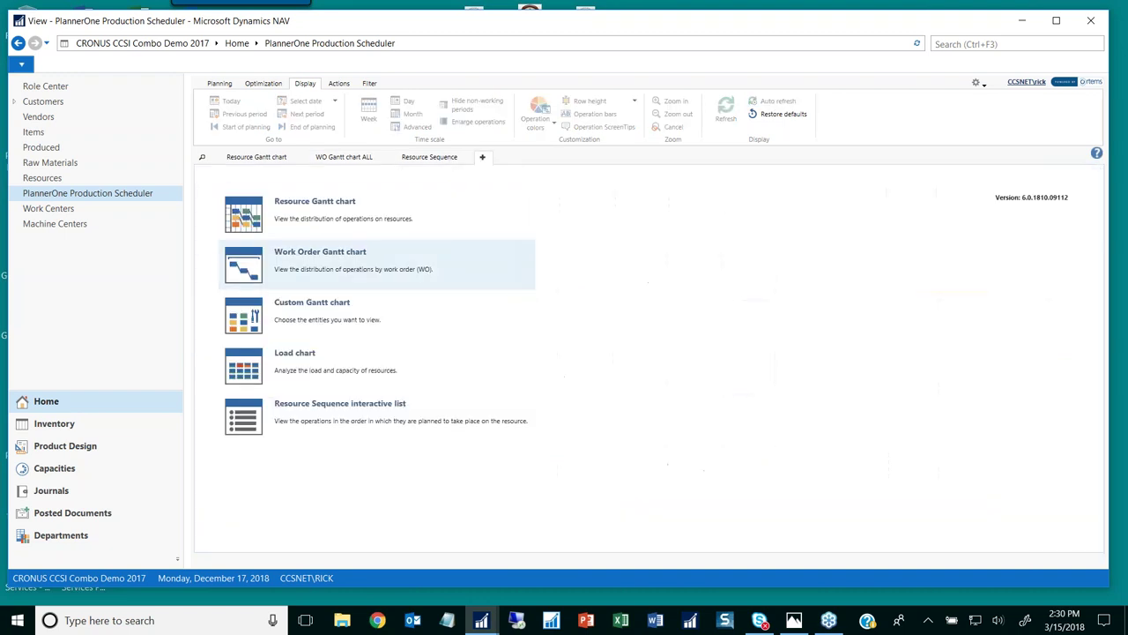
click(240, 162)
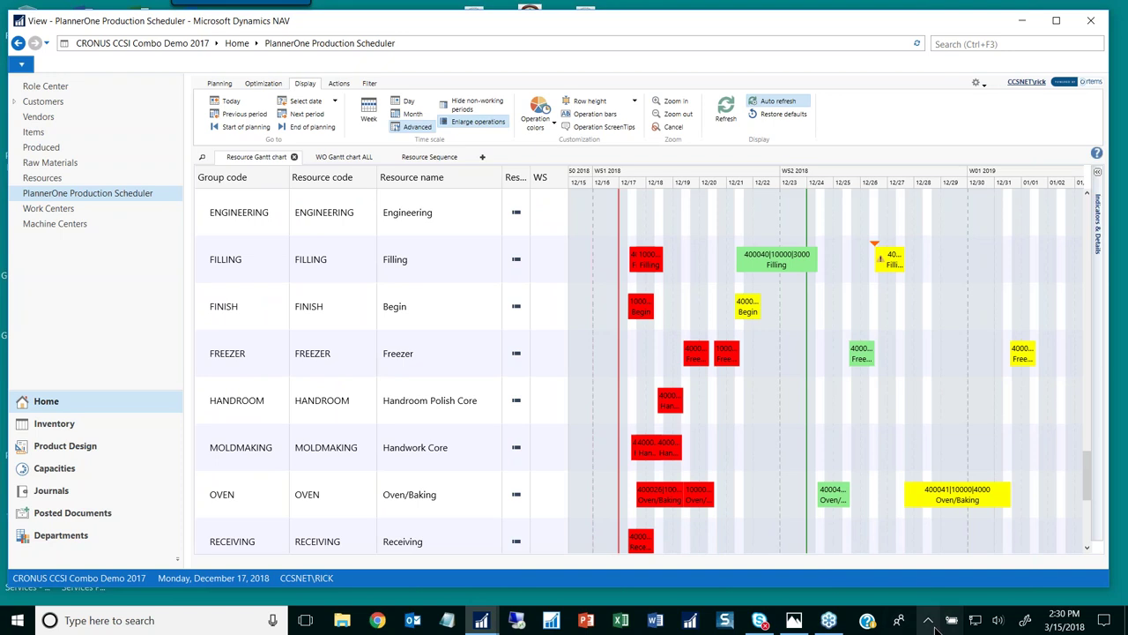
- Look at the diagram of Production Scheduler embedded in Dynamics NAV in Photos and return to the Resource Gantt chart
click(794, 623)
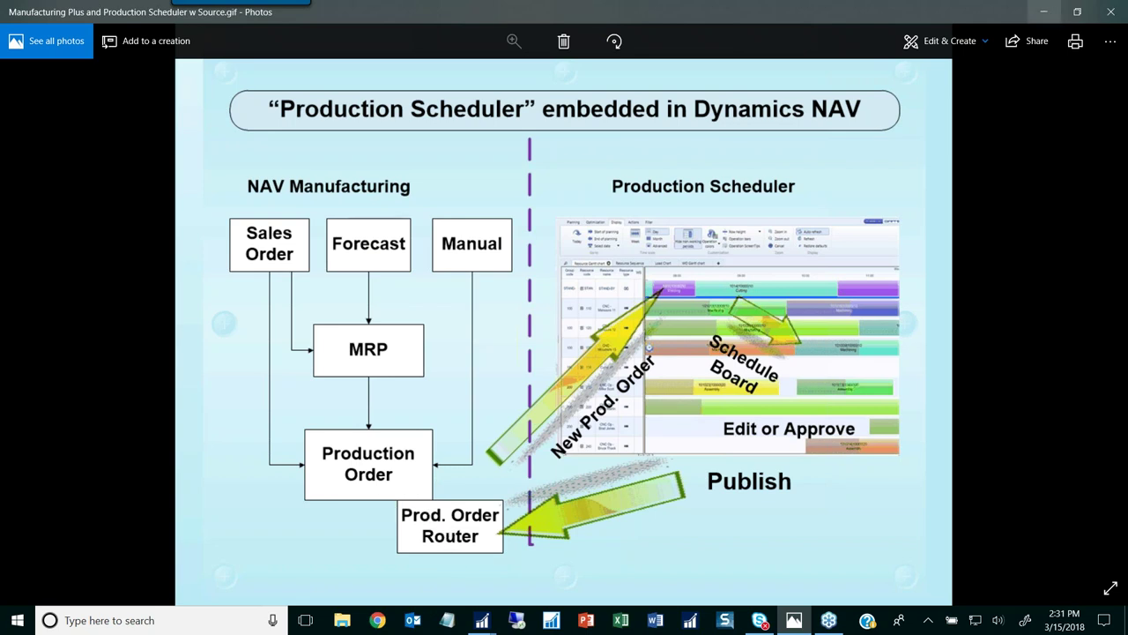
click(1043, 12)
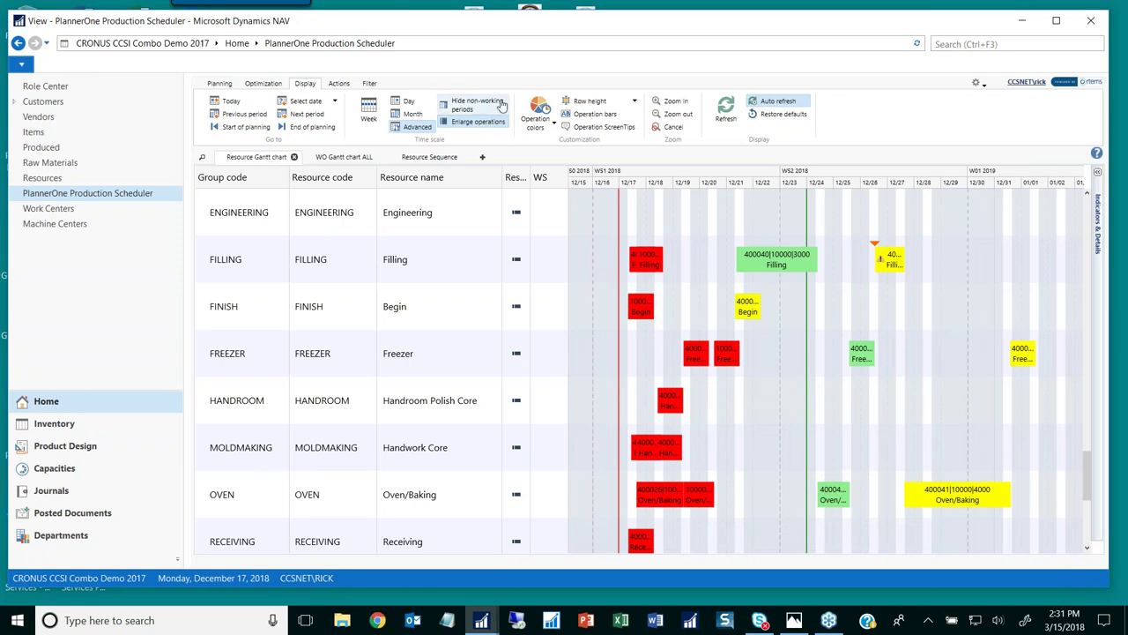
- Color the Resource Gantt chart operations by Work order and publish the current plan to the ERP
click(537, 121)
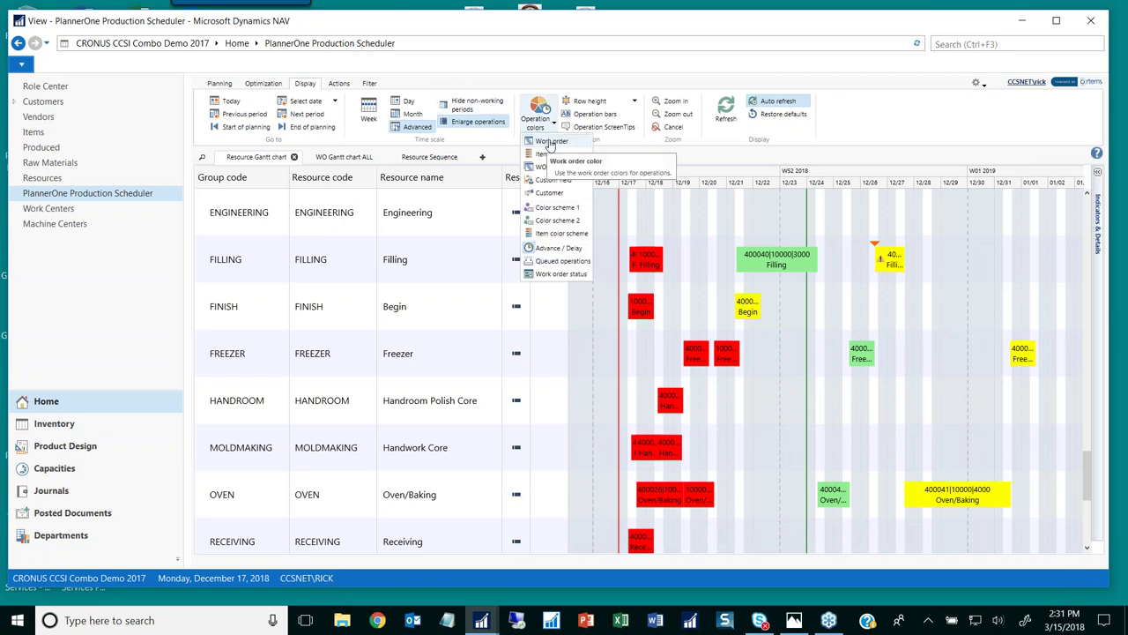
click(549, 142)
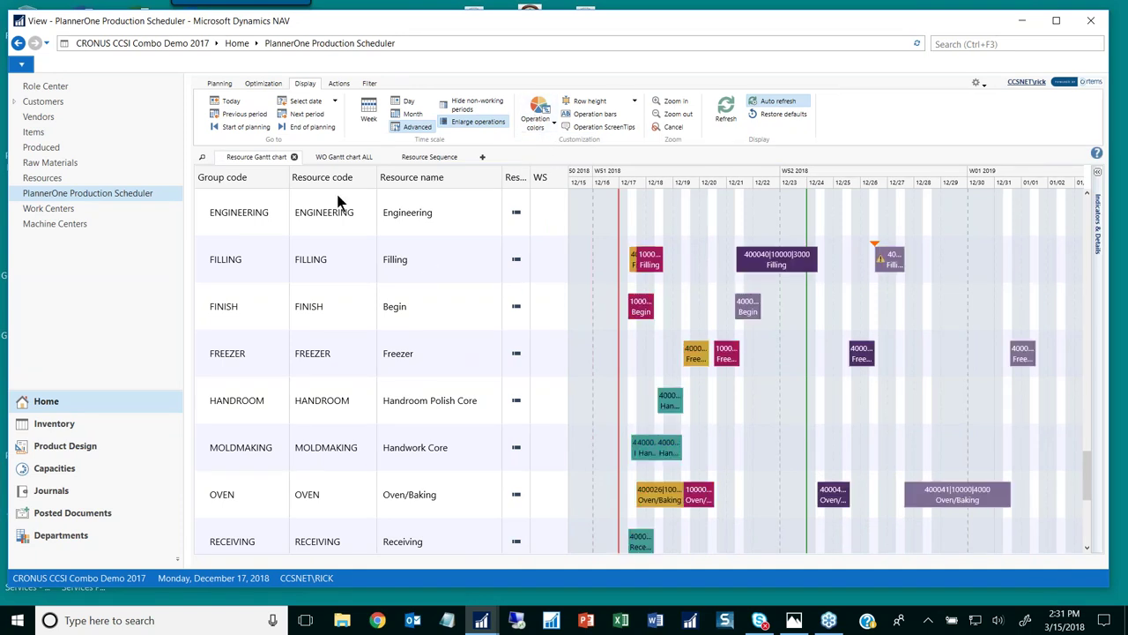
click(222, 84)
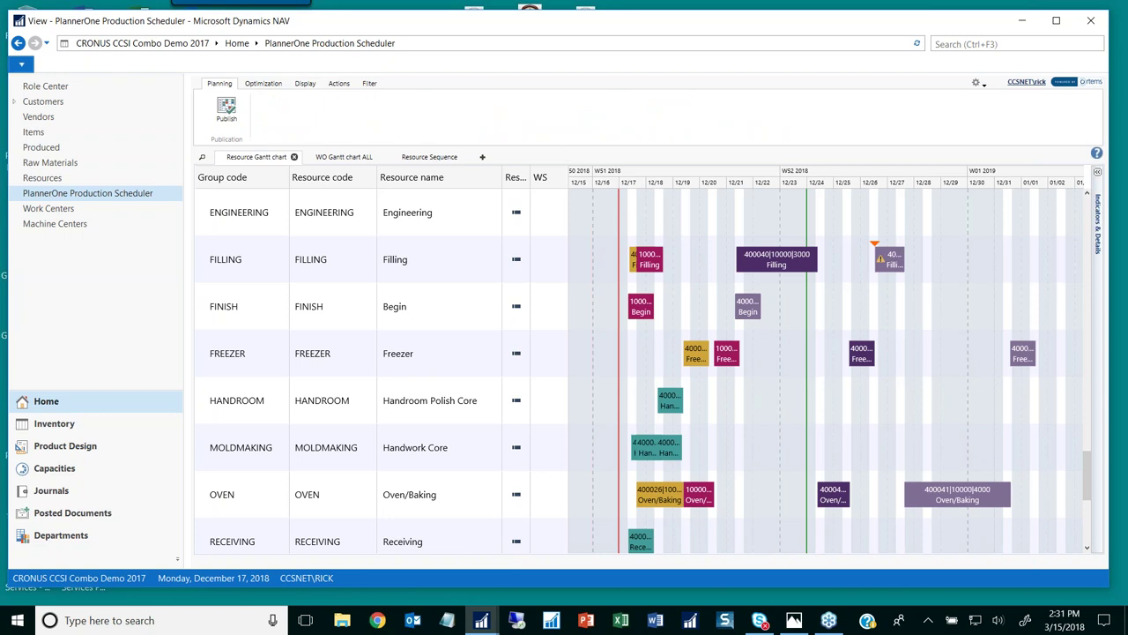
click(224, 112)
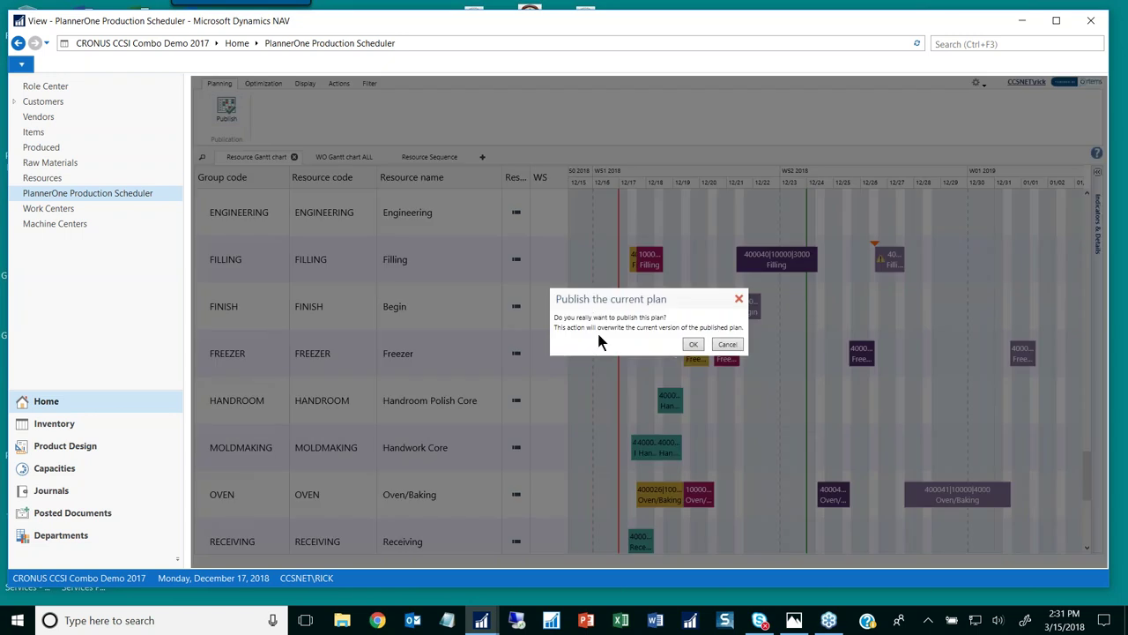
click(695, 345)
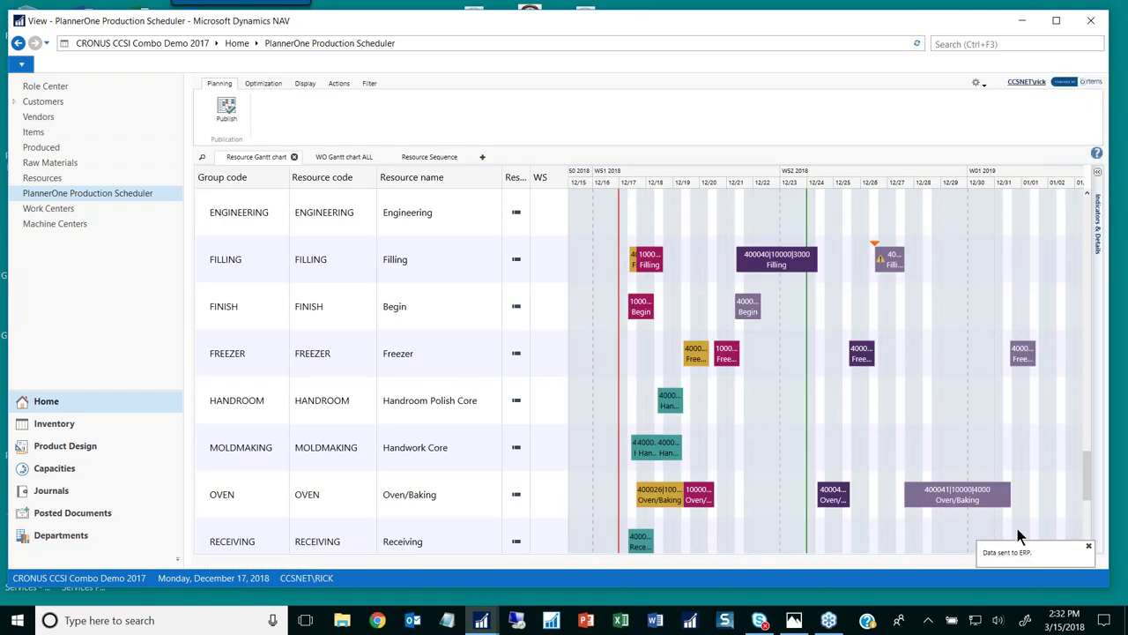
- Open the 600-unit 40 oz. Strawberry Swirl order from the Released Production Orders for editing and show its line's routing
click(49, 87)
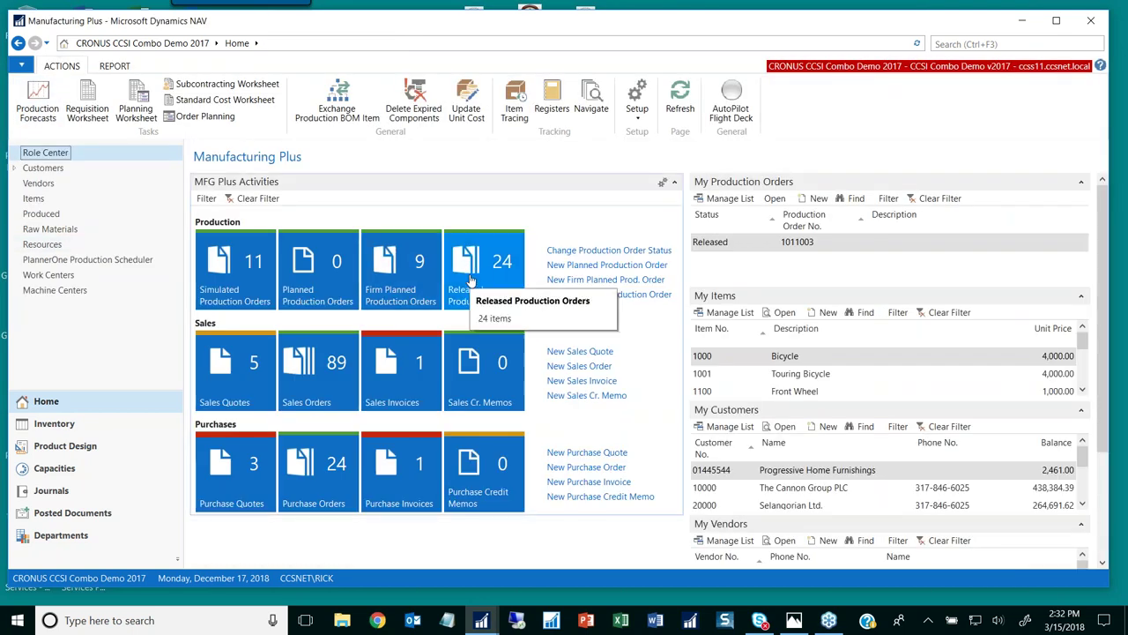
click(471, 272)
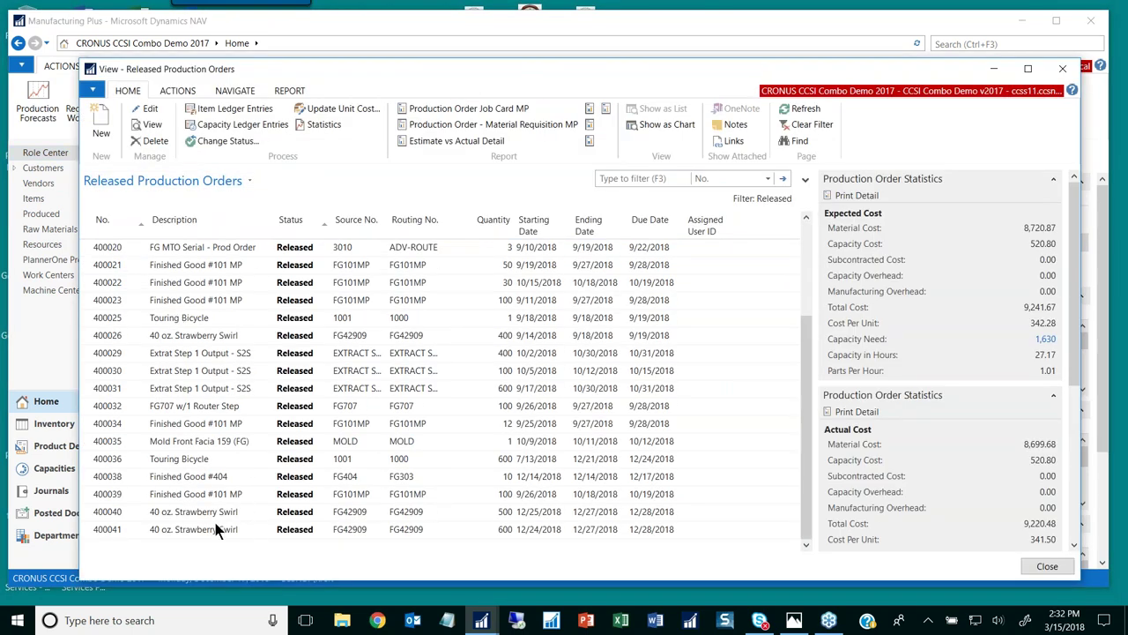
click(206, 525)
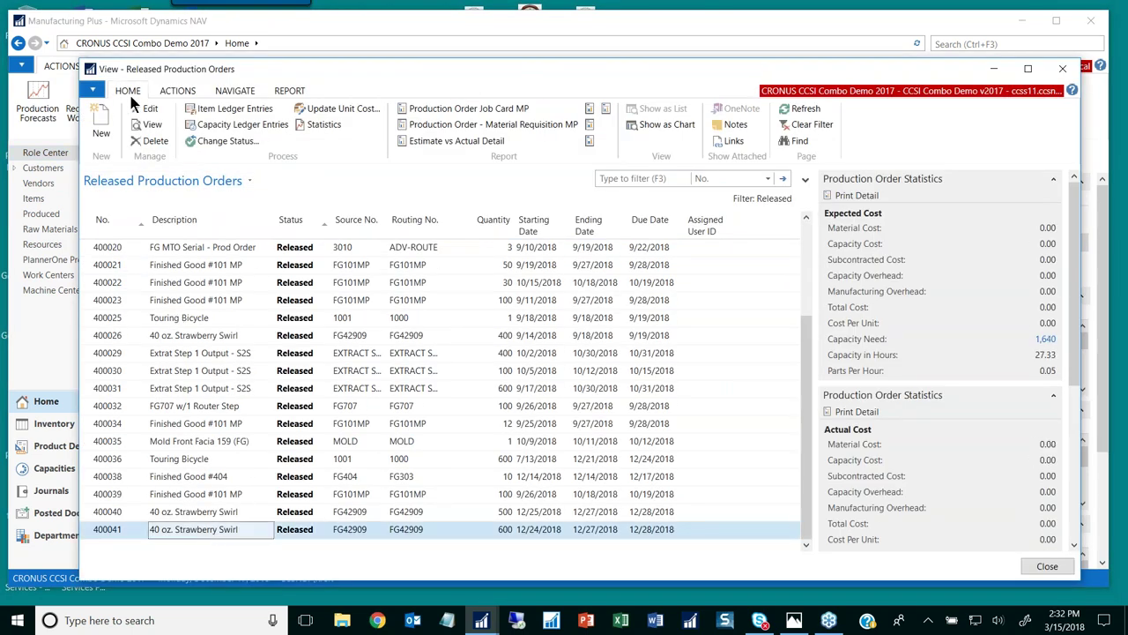
click(151, 115)
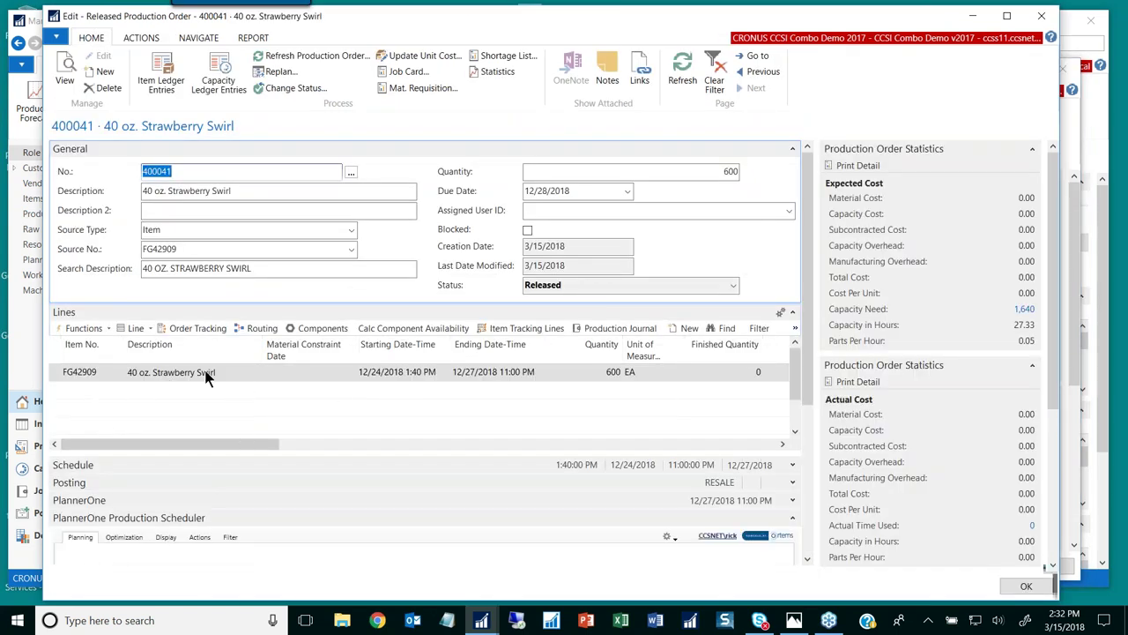
click(262, 330)
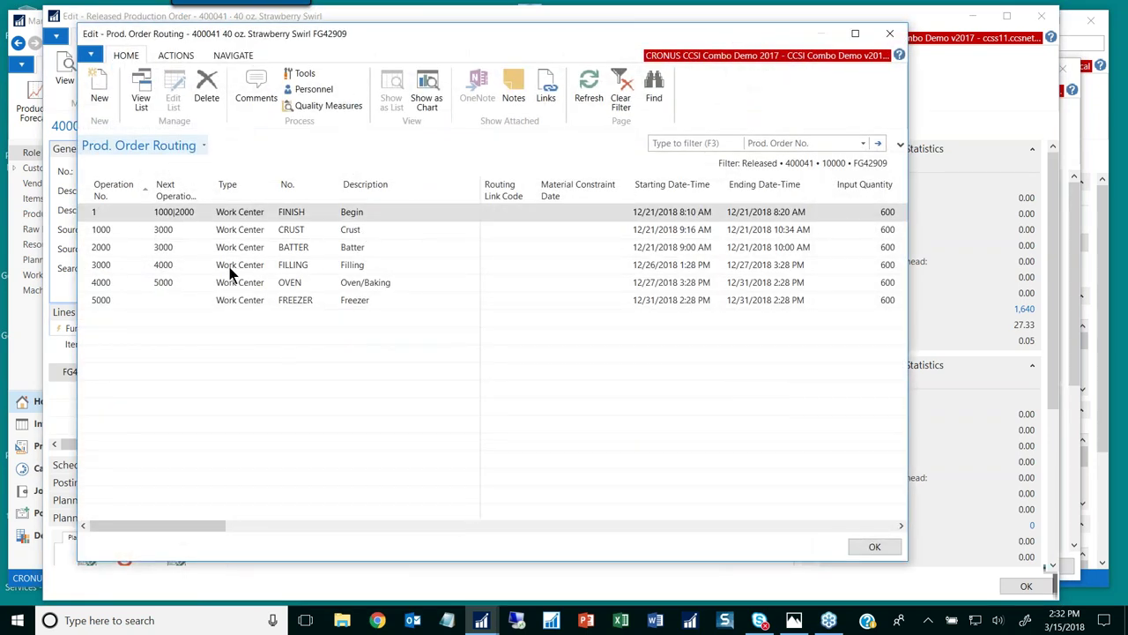
- Examine the routing operations' start and end date-times, quantities, planned resources and markers, and close the routing
click(350, 235)
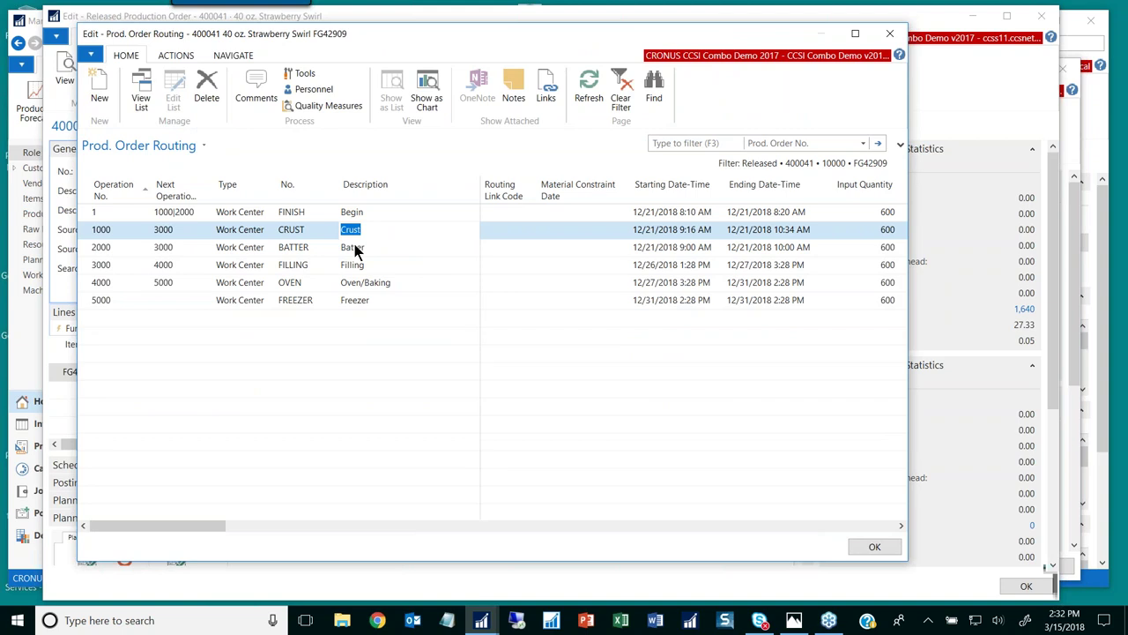
click(352, 247)
click(365, 266)
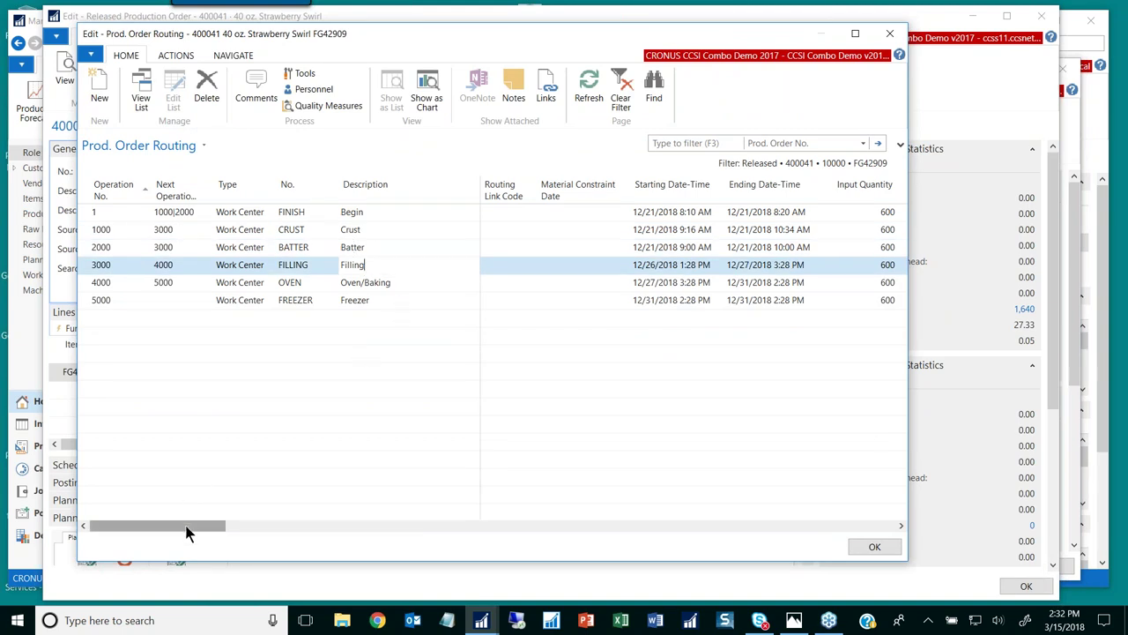
drag(187, 531, 230, 526)
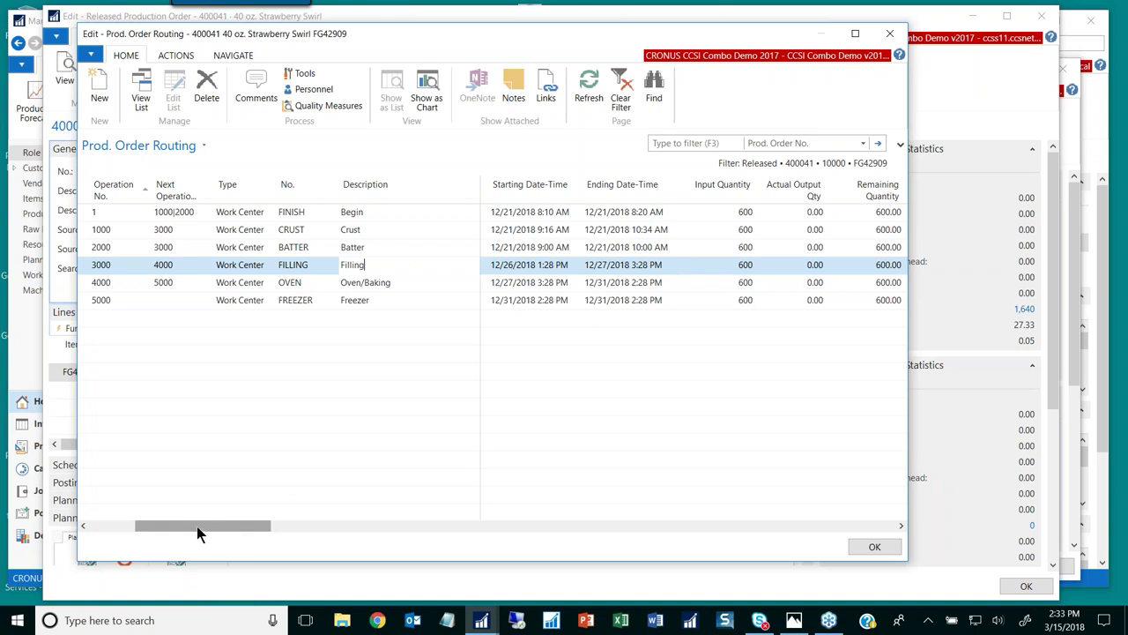
drag(197, 529, 146, 534)
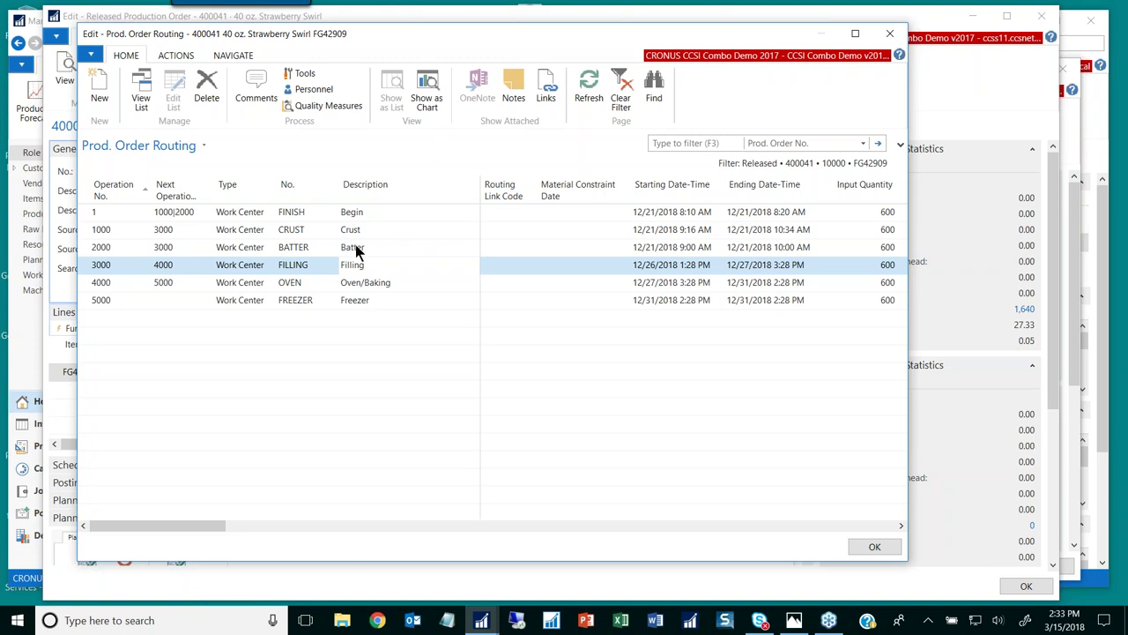
drag(201, 527, 311, 522)
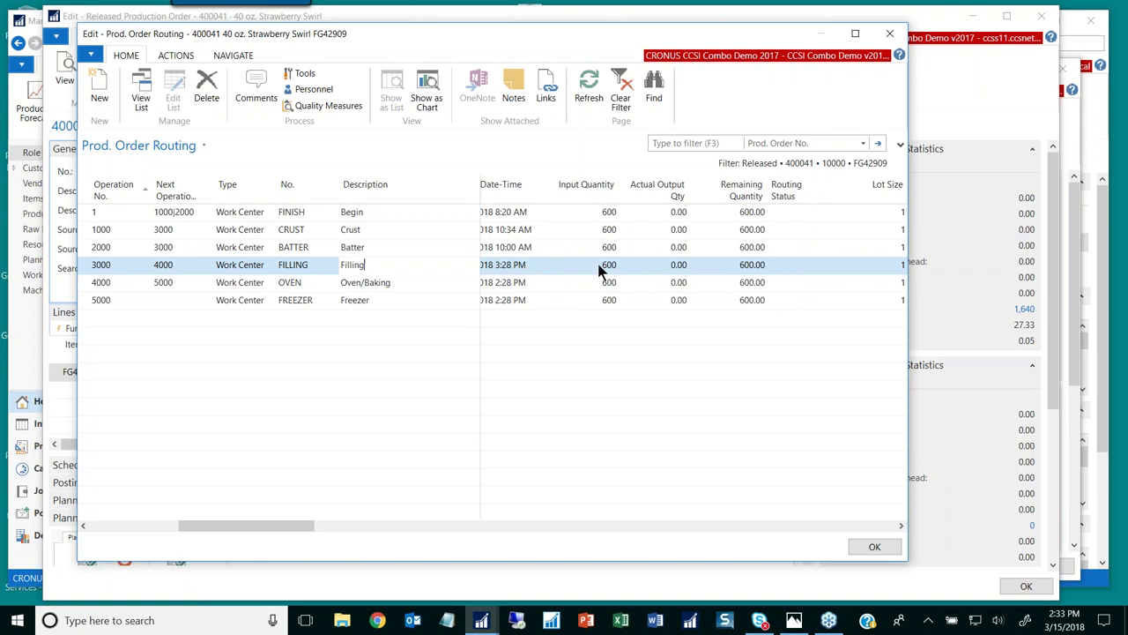
mouse_move(264, 524)
mouse_down()
mouse_move(276, 532)
mouse_move(255, 527)
mouse_up()
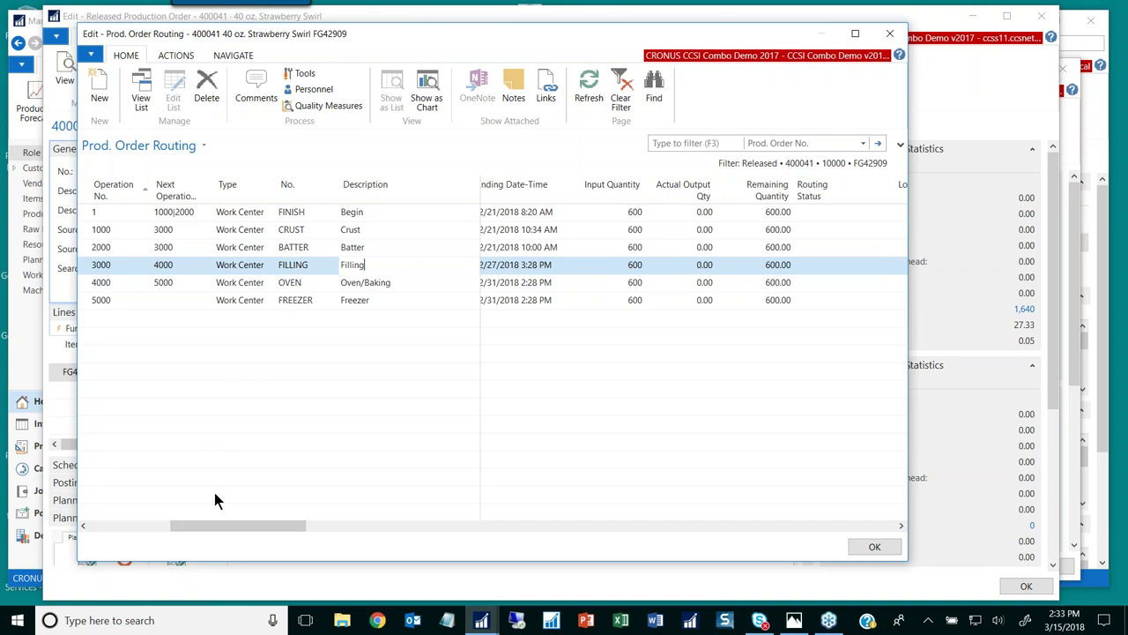
drag(236, 533, 541, 538)
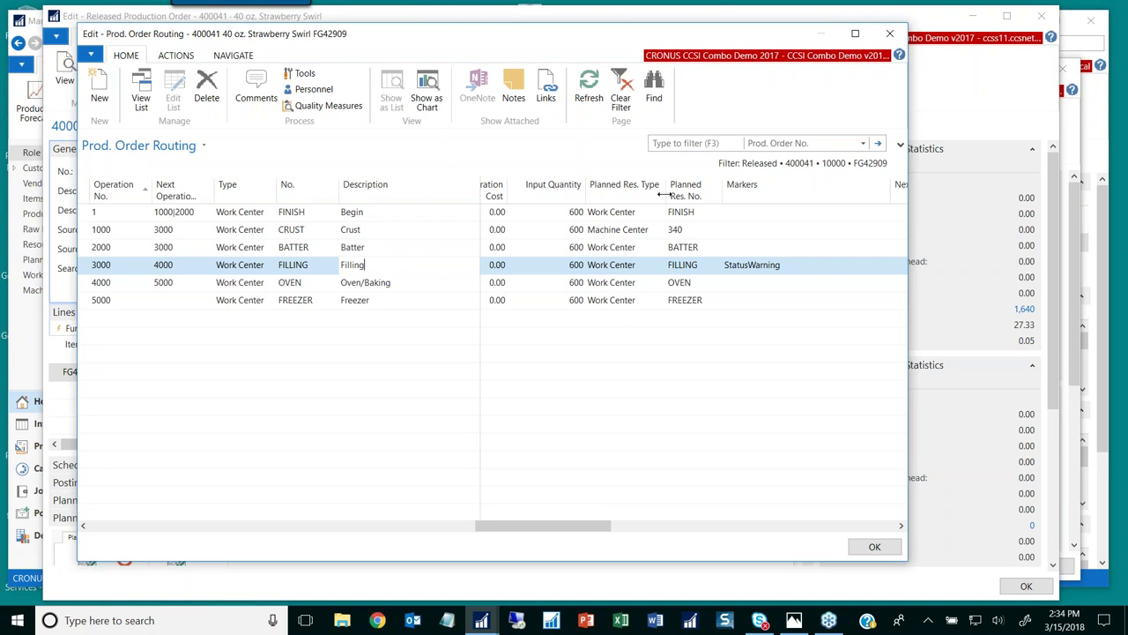
drag(522, 531, 84, 470)
click(874, 547)
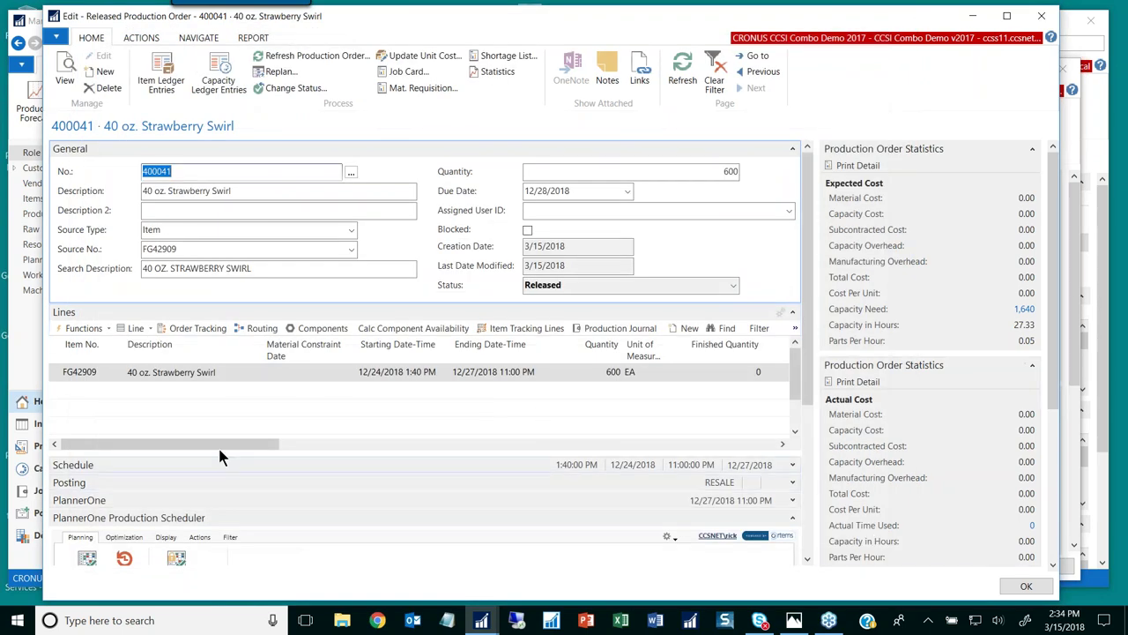
- Set the Scheduling Priority of the order's 40 oz. Strawberry Swirl line to 1
drag(217, 444, 633, 443)
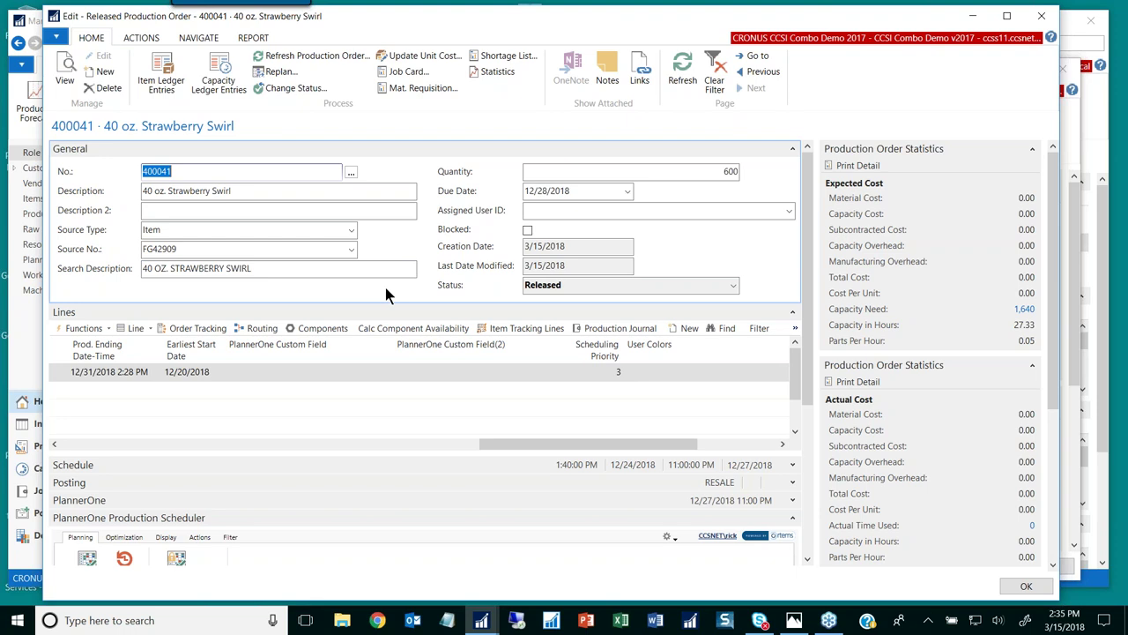
click(608, 369)
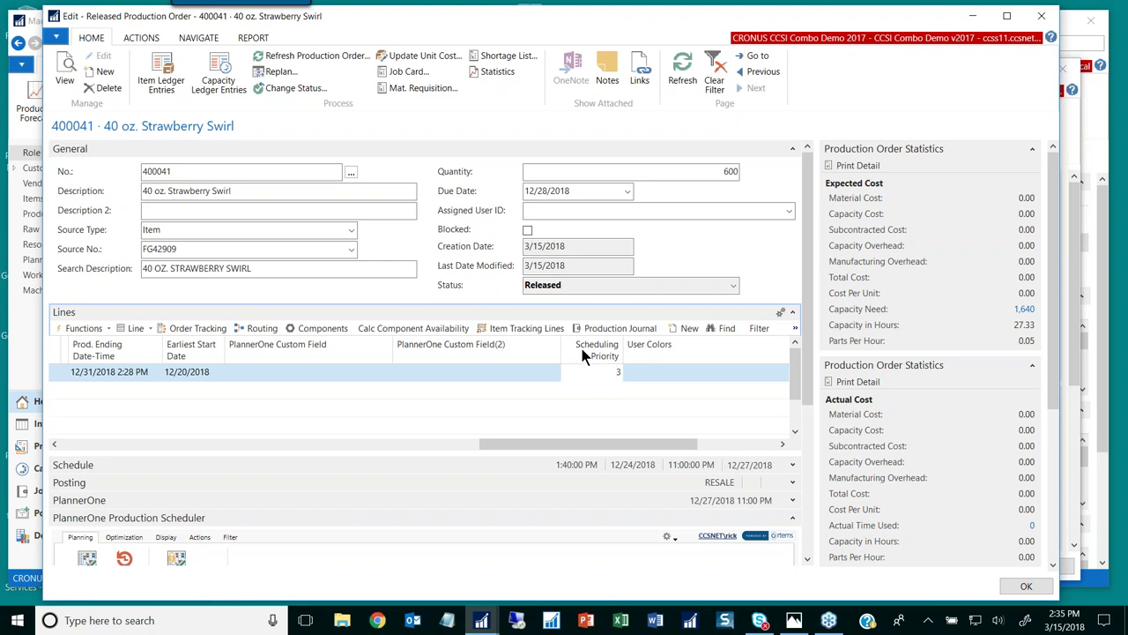
double_click(617, 371)
click(643, 376)
click(651, 371)
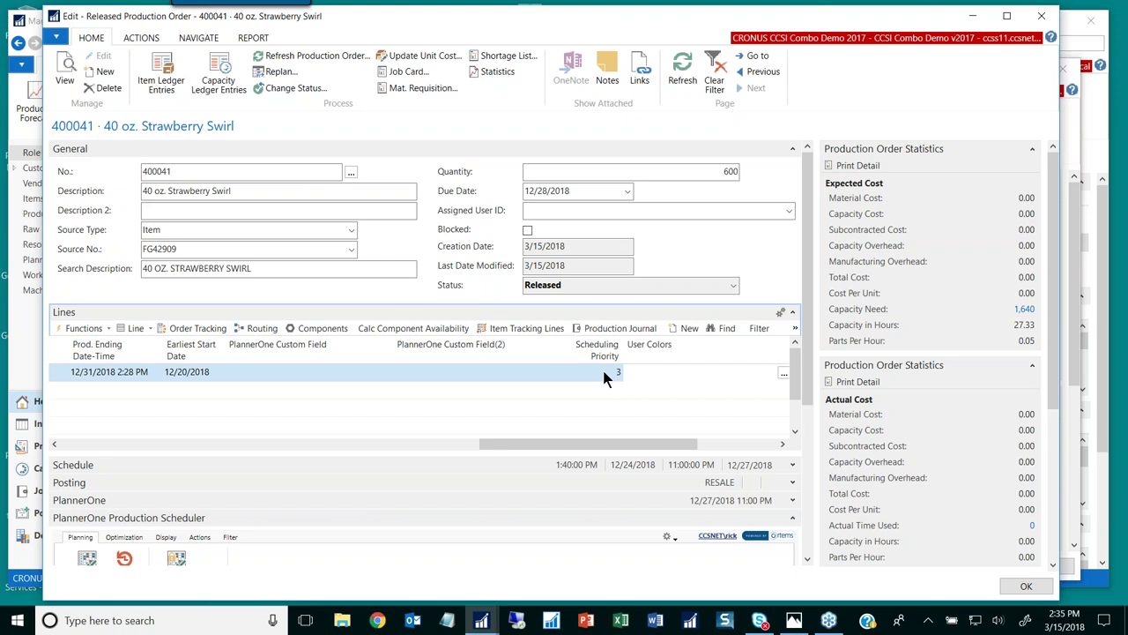
click(606, 371)
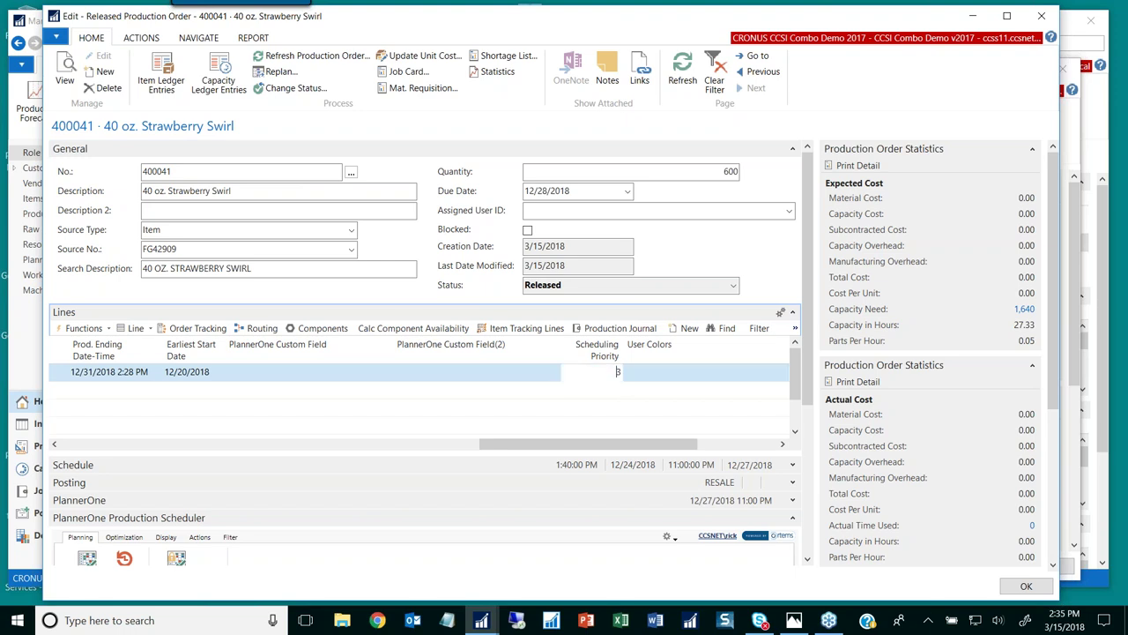
text(1)
click(629, 371)
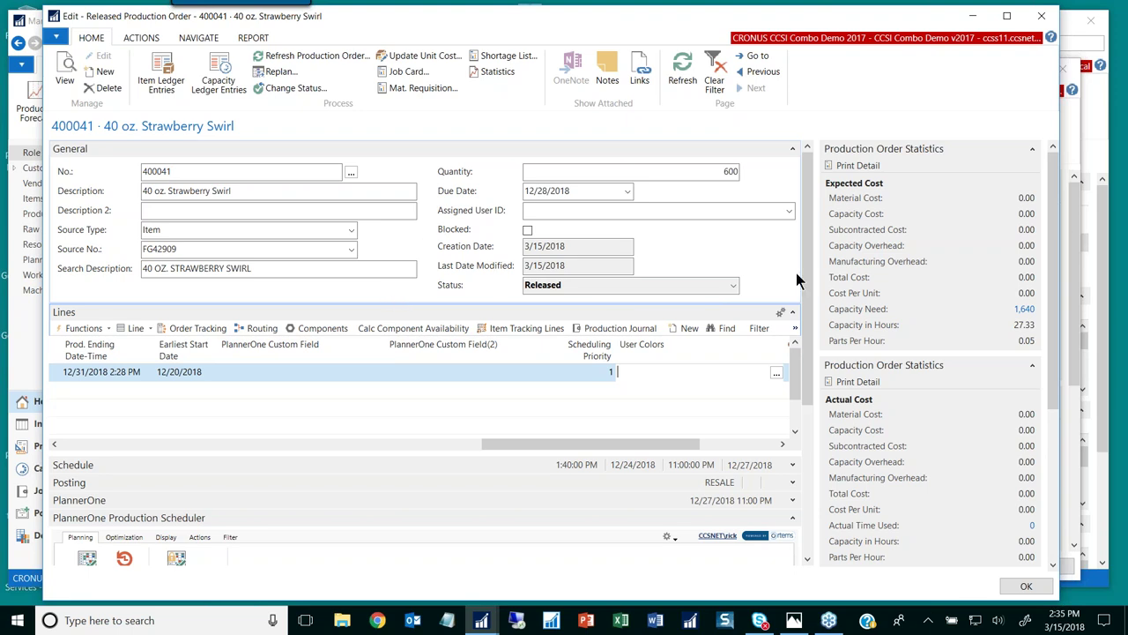
- Examine the order's linked operations in the PlannerOne Production Scheduler section of the production order and return to its General section
drag(809, 214, 813, 352)
drag(780, 418, 775, 543)
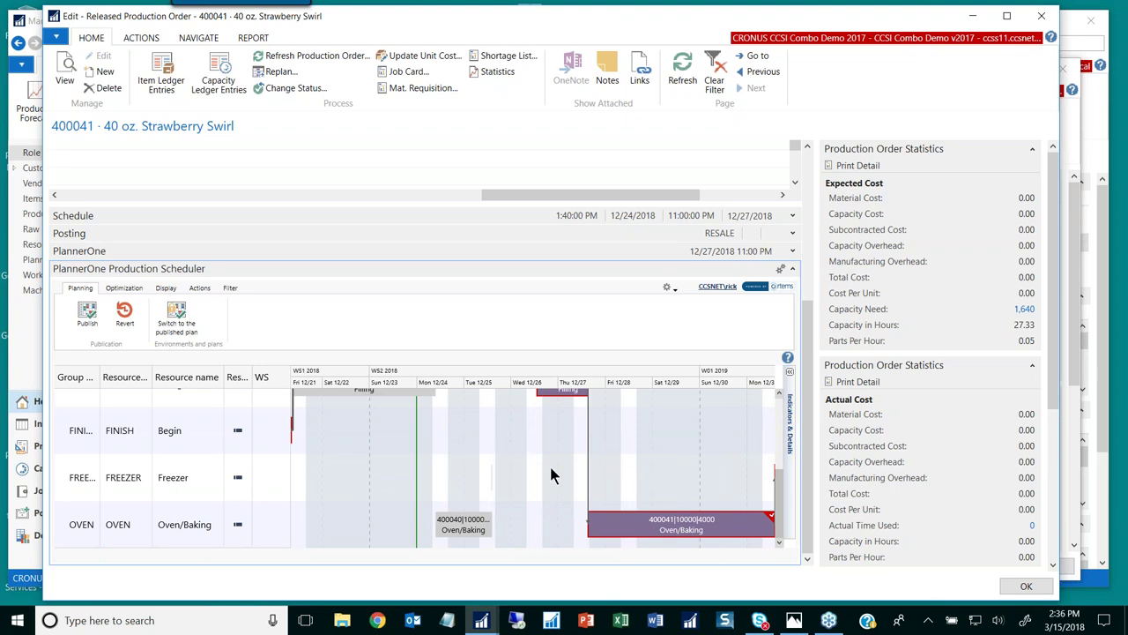
scroll(777, 489, up, 3)
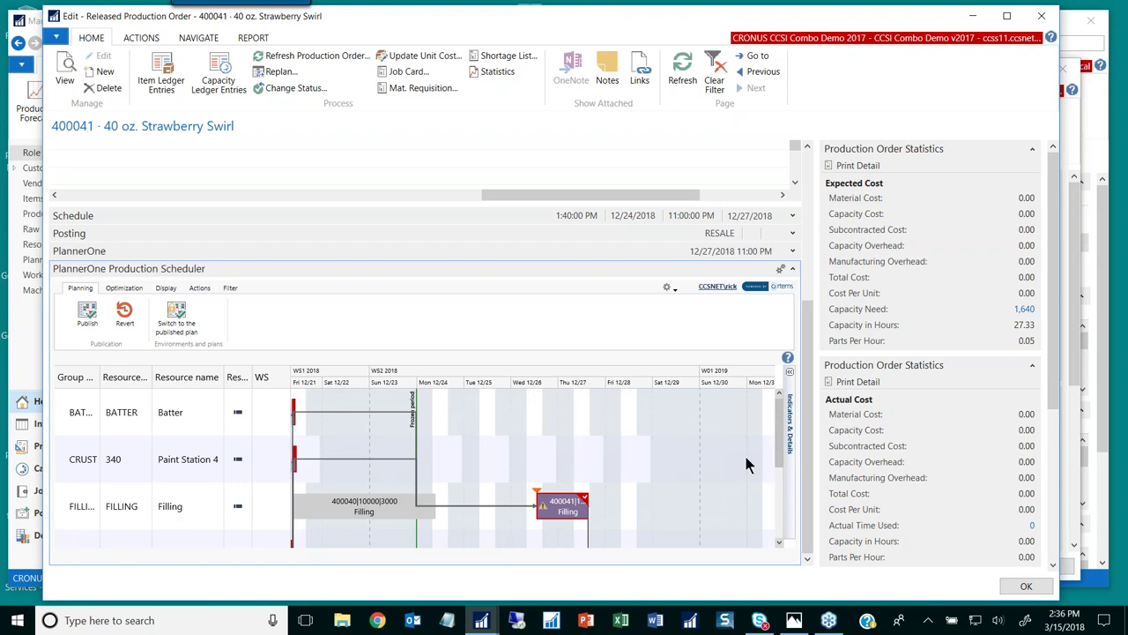
scroll(808, 412, up, 1)
drag(809, 413, 786, 264)
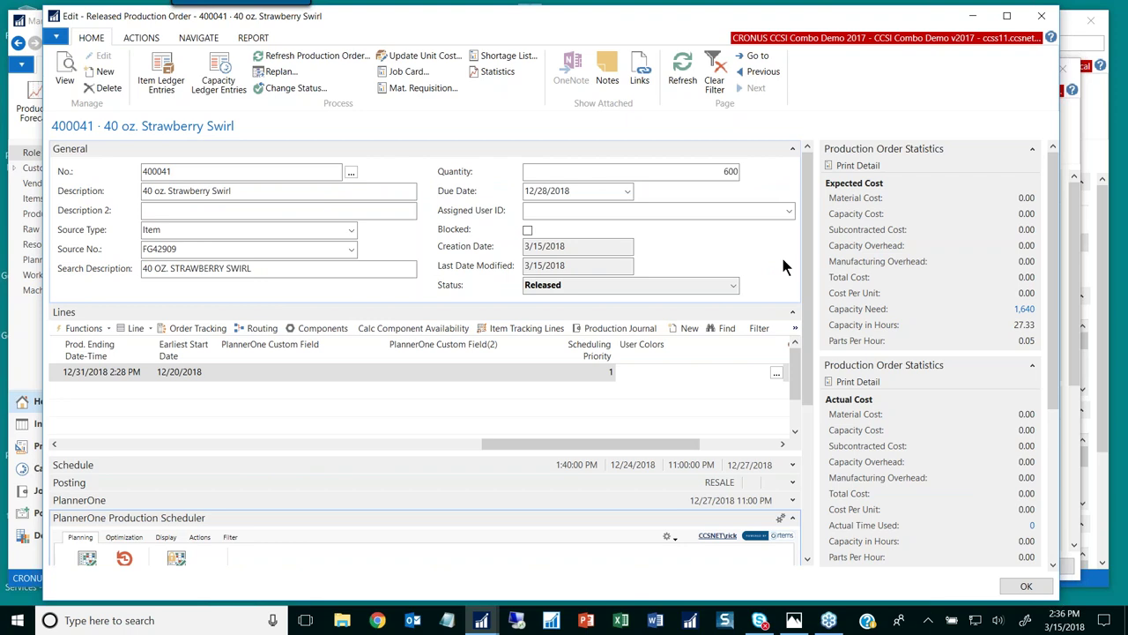
- Switch to Photos to show the Production Scheduler diagram again
click(792, 622)
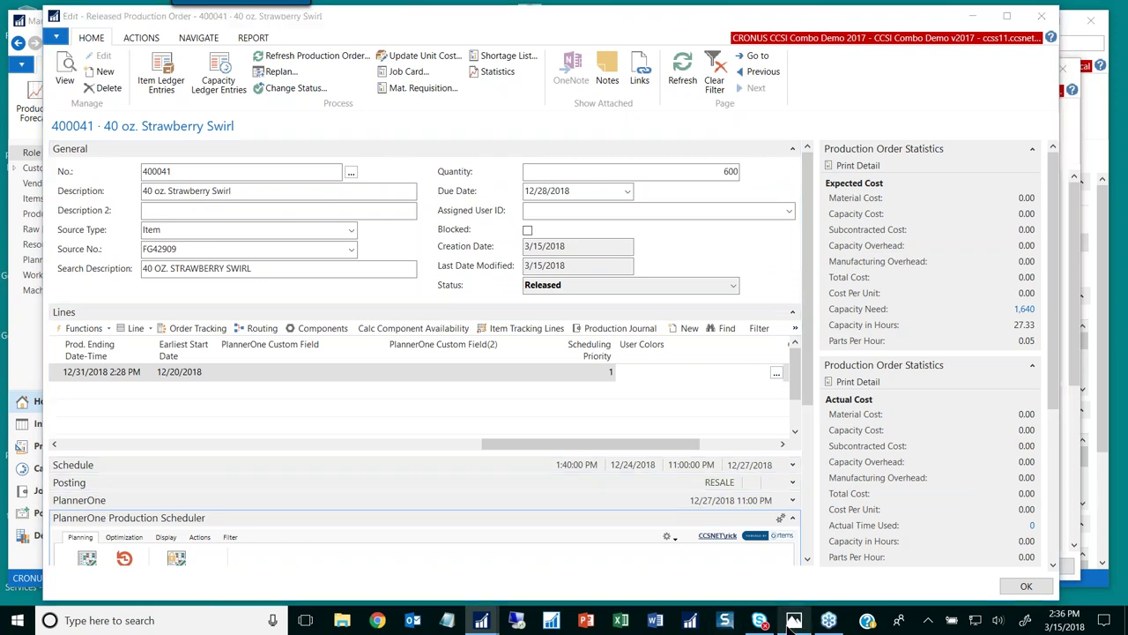